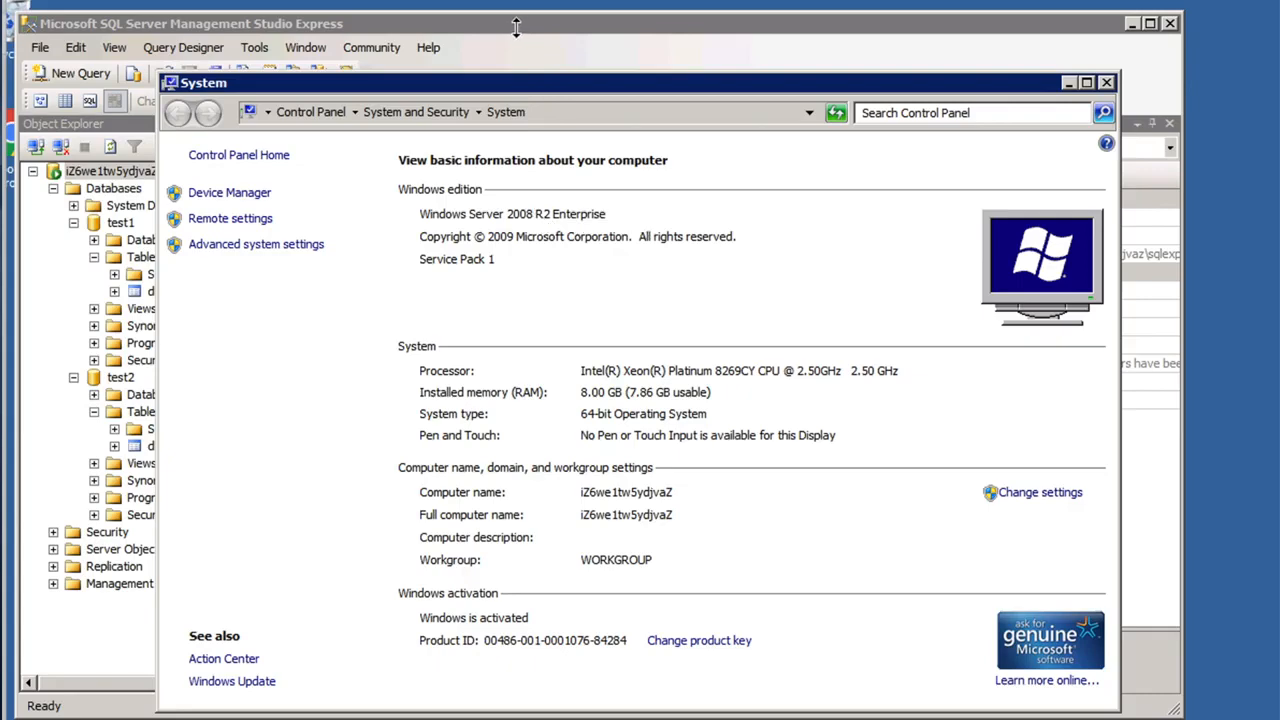
- Bring SQL Server Management Studio forward and look over the test1 and test2 databases and their user tables
{"action": "left_click", "coordinate": [513, 27]}
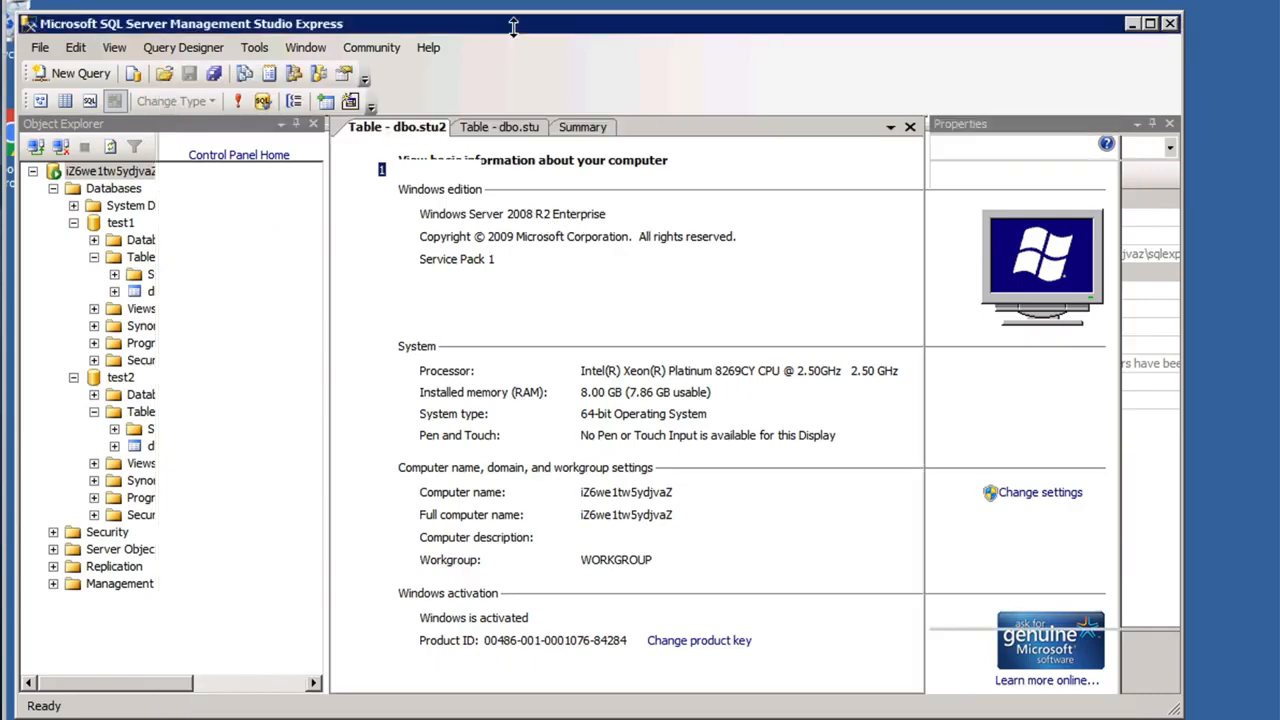
{"action": "left_click", "coordinate": [120, 222]}
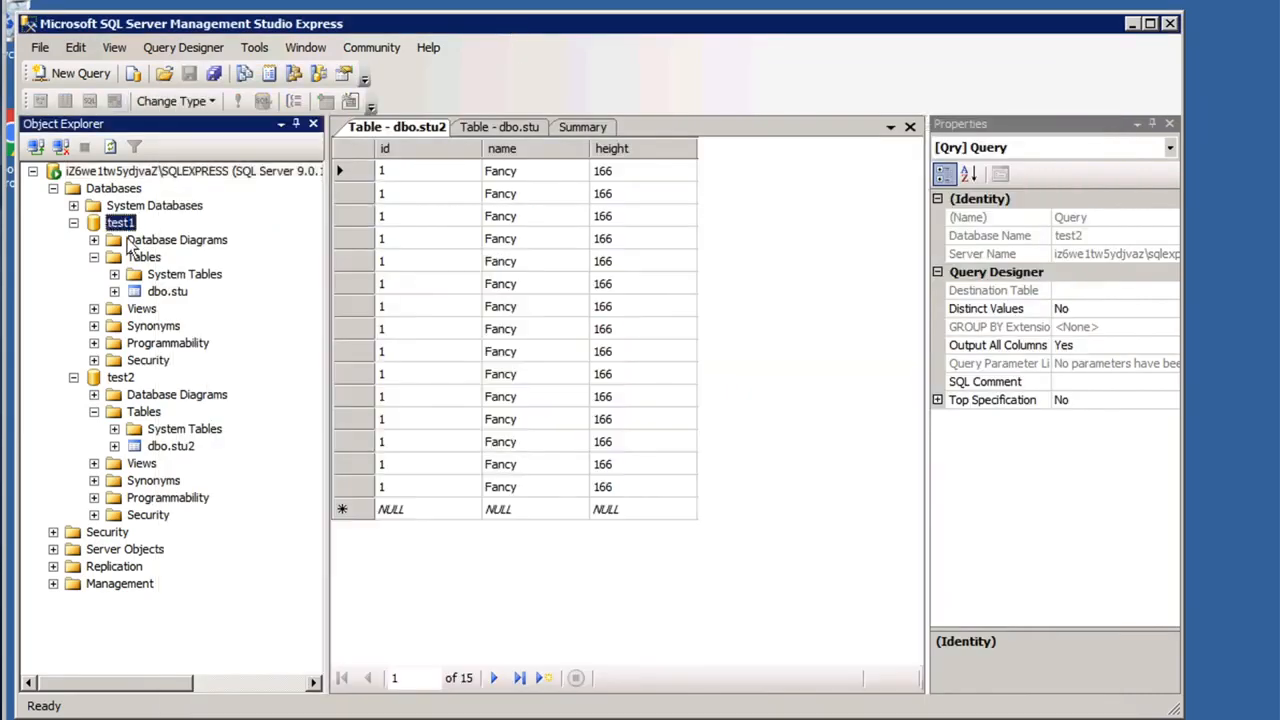
{"action": "left_click", "coordinate": [120, 377]}
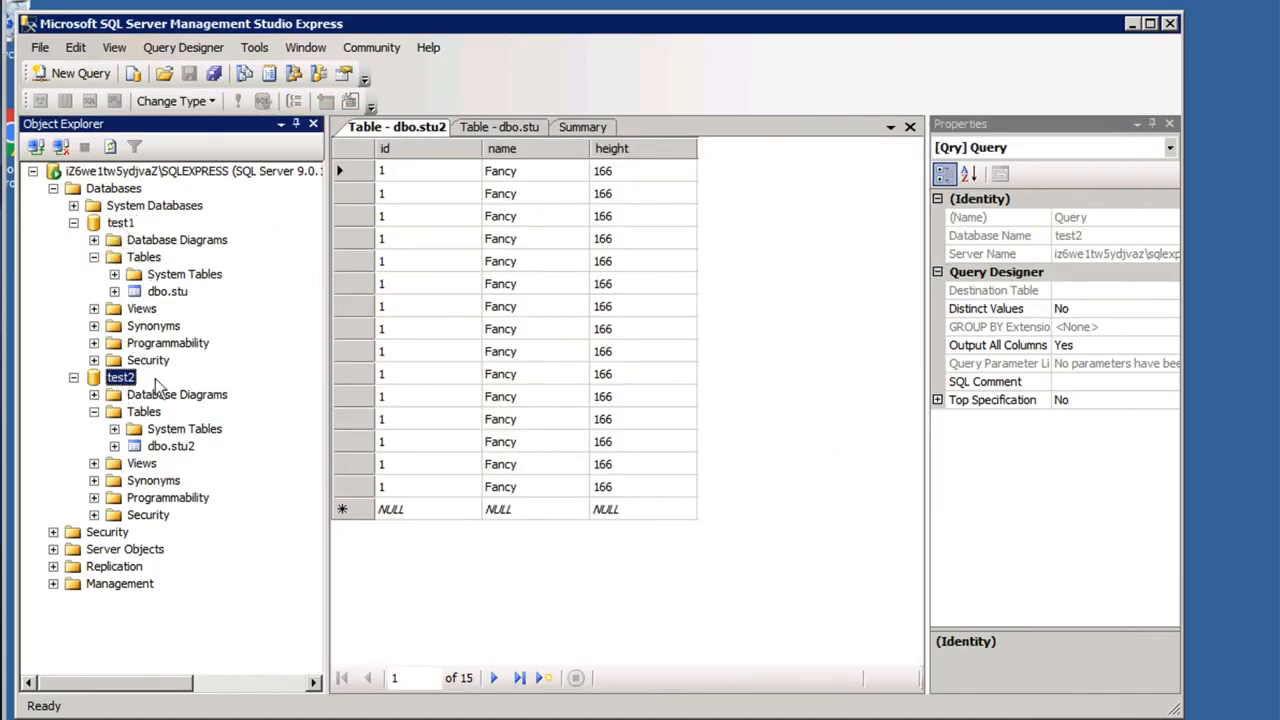
{"action": "left_click", "coordinate": [155, 294]}
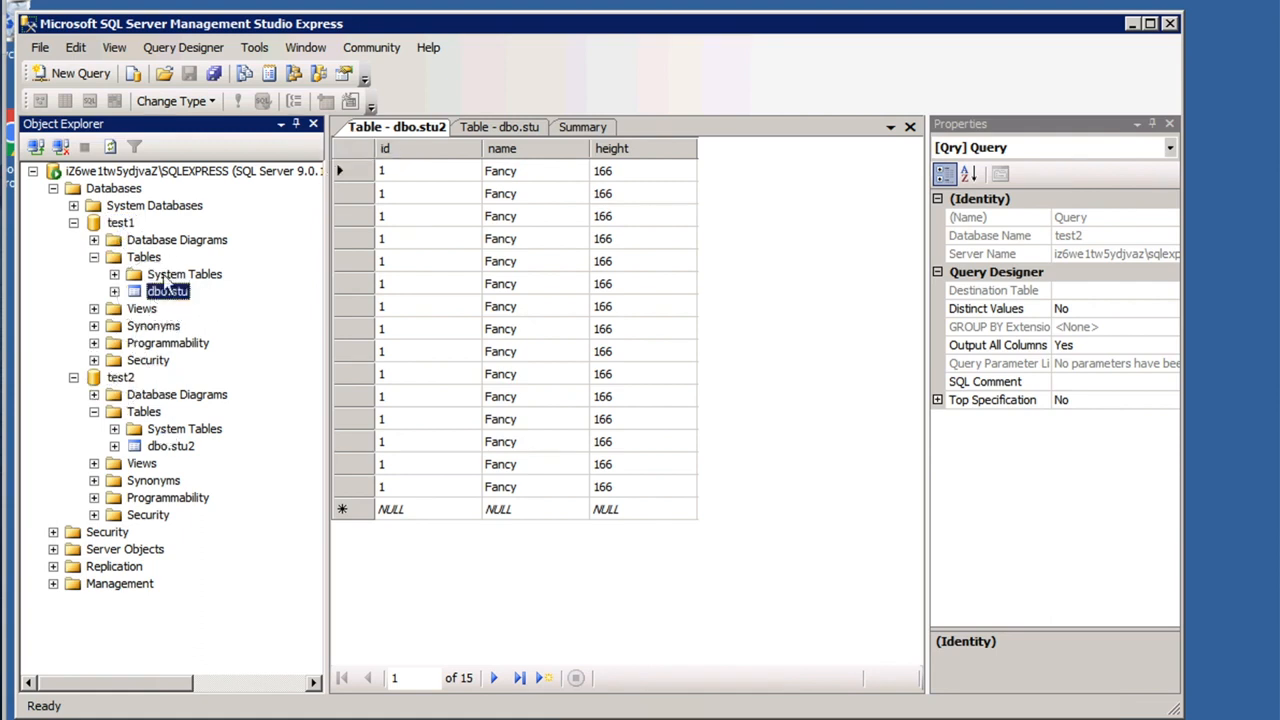
{"action": "left_click", "coordinate": [121, 226]}
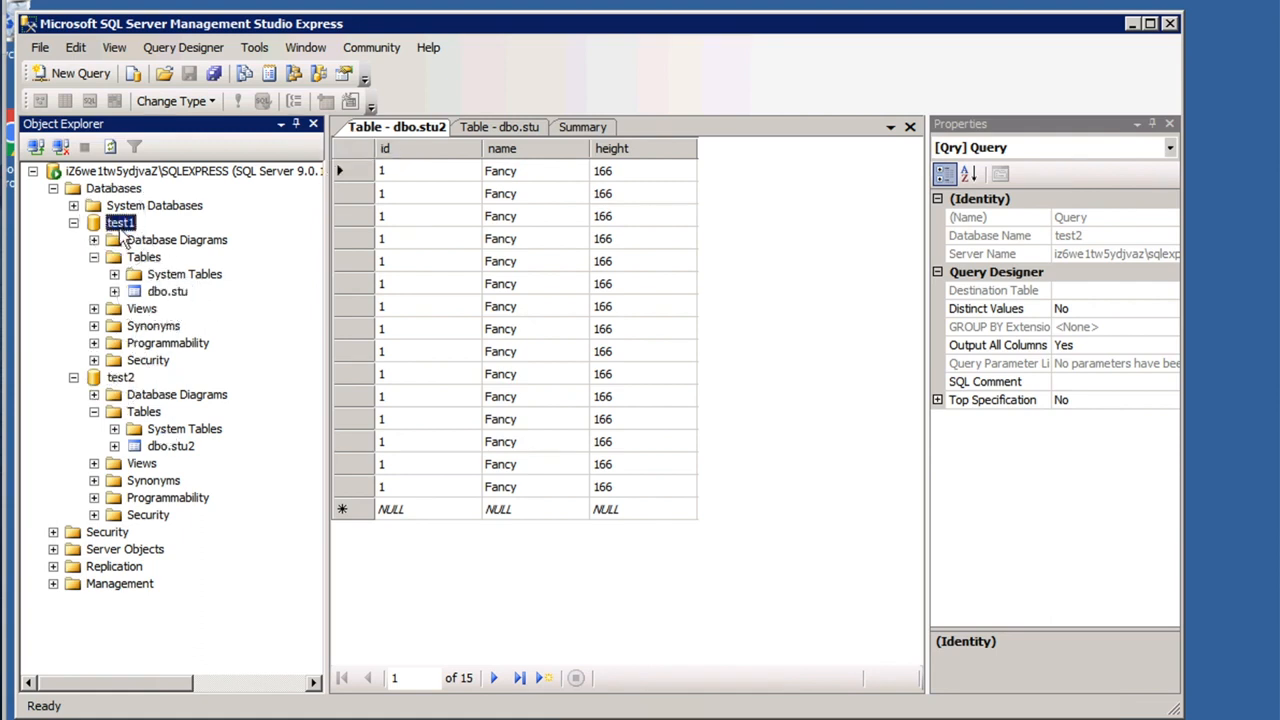
{"action": "left_click", "coordinate": [162, 441]}
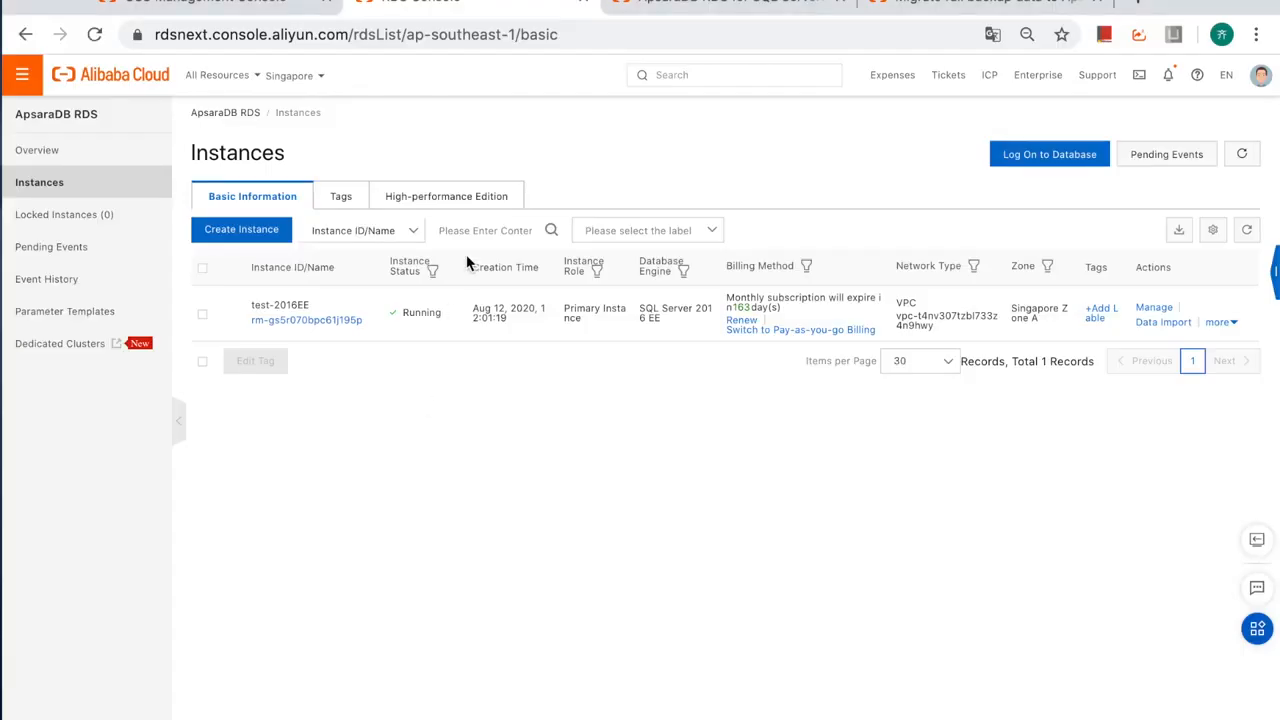
- In the RDS console, check the region and the database engine version of the test-2016EE instance
{"action": "mouse_move", "coordinate": [287, 78]}
{"action": "left_click_drag", "start_coordinate": [640, 306], "coordinate": [688, 323]}
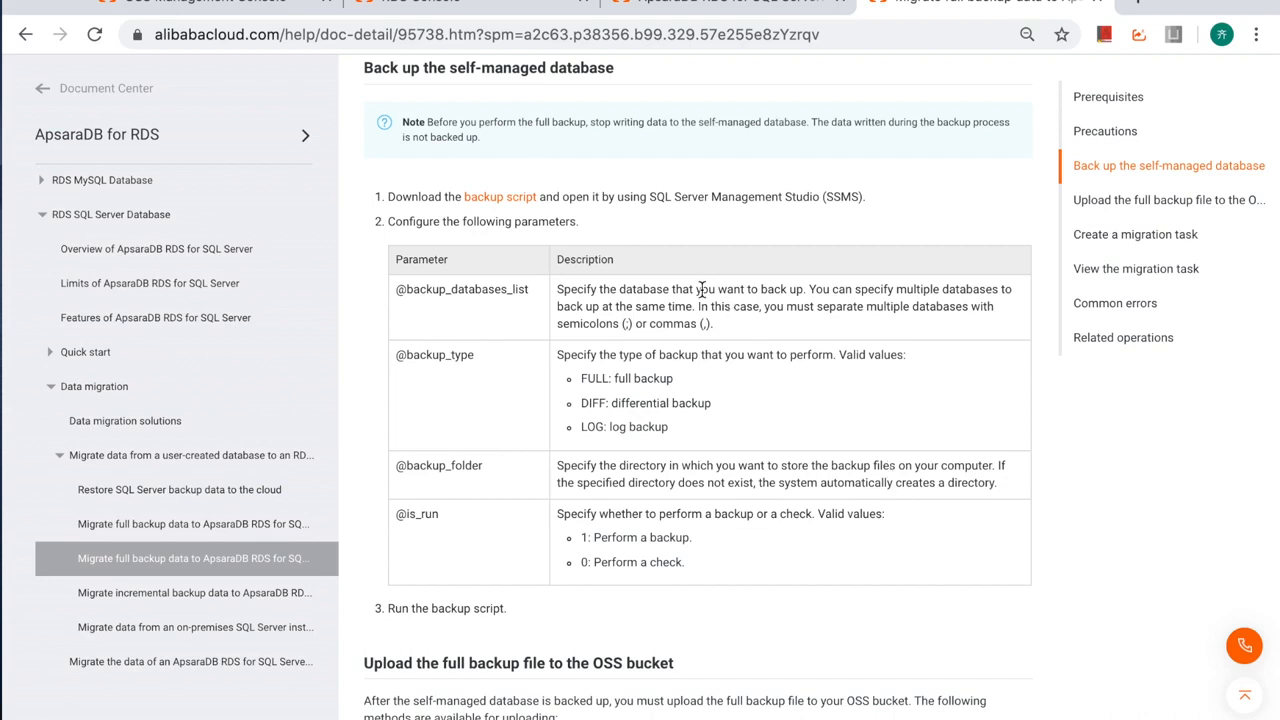
- Read the full backup migration documentation on backing up the self-managed database, uploading to the OSS bucket and creating a migration task
{"action": "left_click_drag", "start_coordinate": [420, 67], "coordinate": [611, 220]}
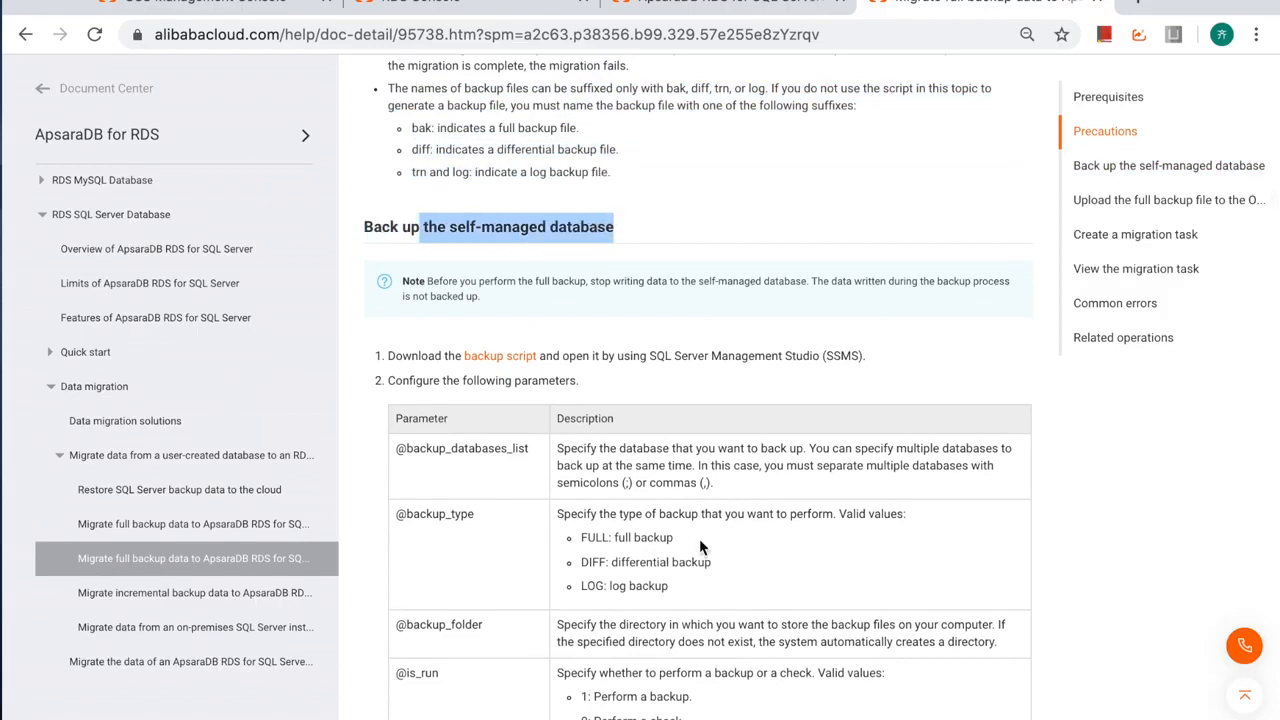
{"action": "scroll", "coordinate": [699, 547], "scroll_direction": "down", "scroll_amount": 3}
{"action": "scroll", "coordinate": [699, 547], "scroll_direction": "down", "scroll_amount": 1}
{"action": "left_click_drag", "start_coordinate": [396, 455], "coordinate": [659, 455]}
{"action": "scroll", "coordinate": [716, 600], "scroll_direction": "down", "scroll_amount": 3}
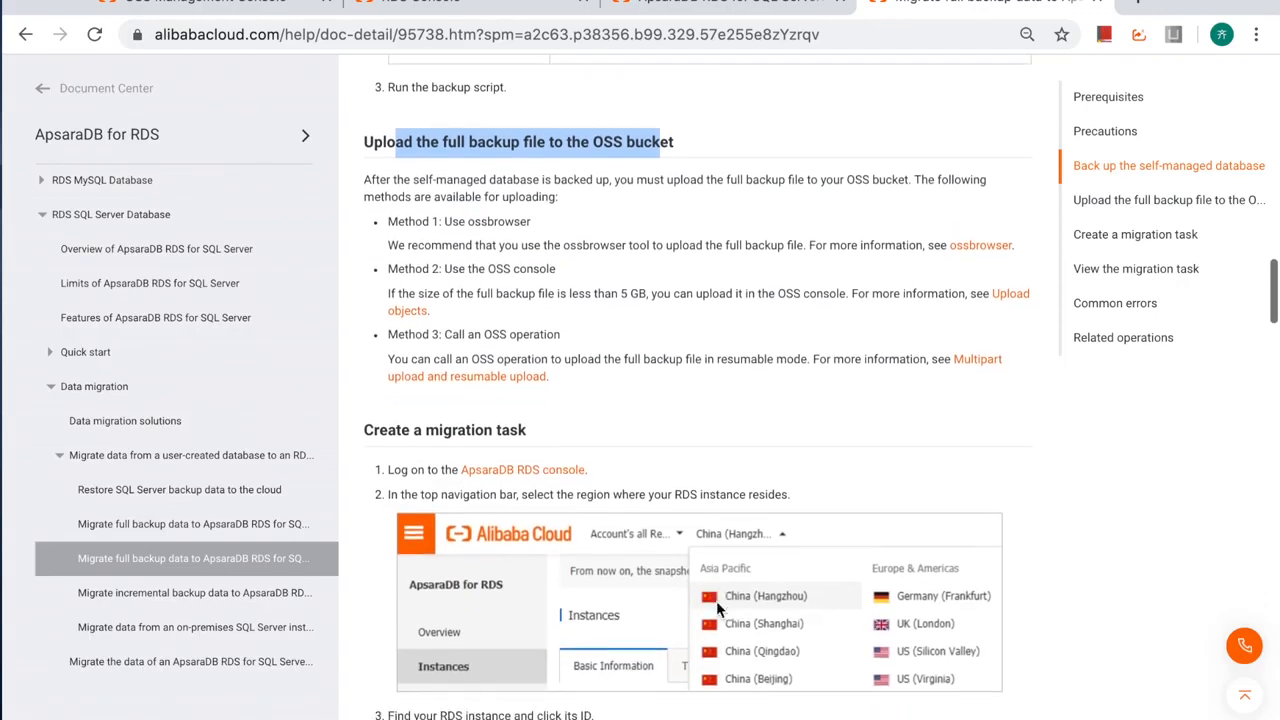
{"action": "left_click_drag", "start_coordinate": [370, 397], "coordinate": [530, 396]}
{"action": "left_click", "coordinate": [596, 396]}
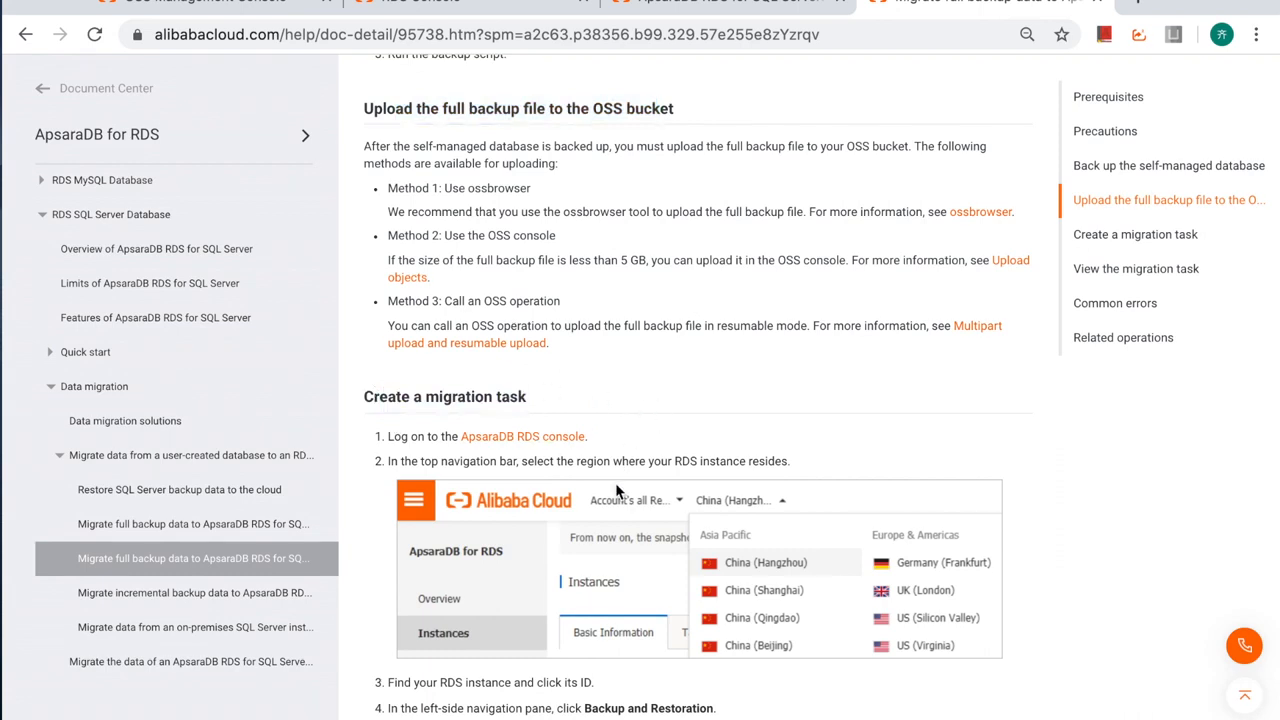
{"action": "scroll", "coordinate": [617, 490], "scroll_direction": "down", "scroll_amount": 1}
- Return to the documentation section on backing up the self-managed database and review its backup script instructions
{"action": "scroll", "coordinate": [617, 490], "scroll_direction": "up", "scroll_amount": 7}
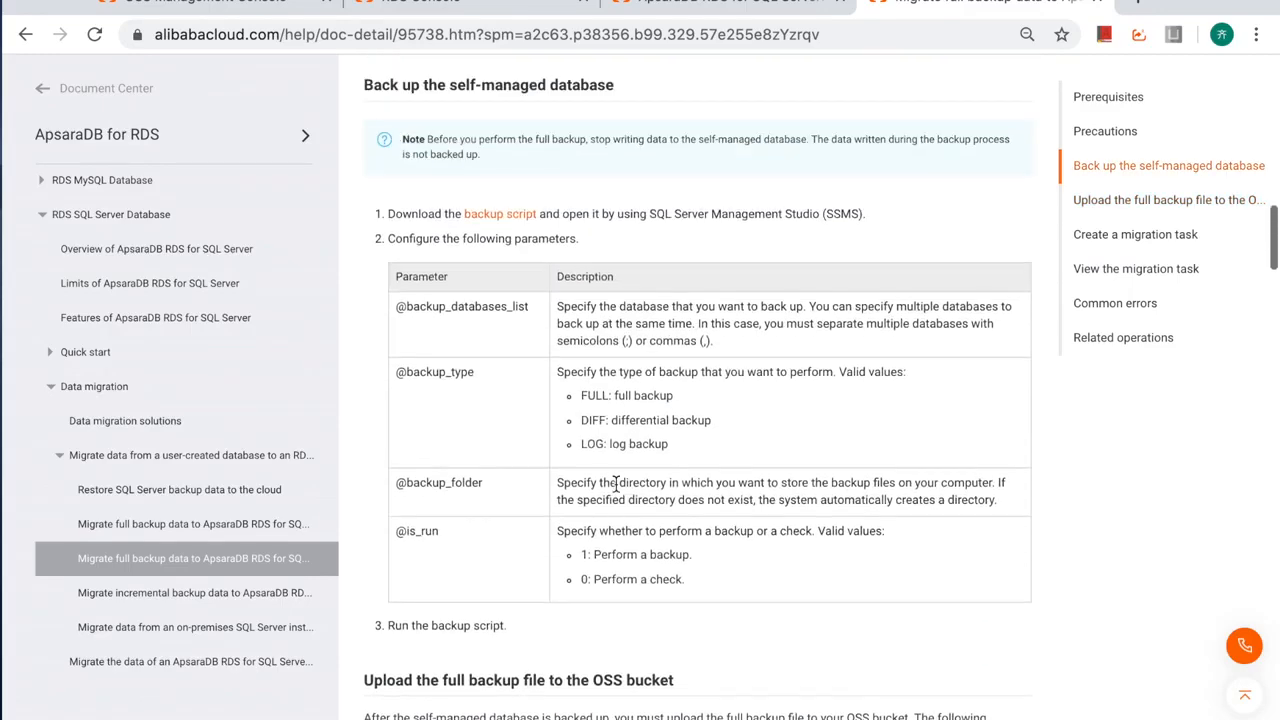
{"action": "scroll", "coordinate": [617, 490], "scroll_direction": "down", "scroll_amount": 1}
{"action": "scroll", "coordinate": [617, 490], "scroll_direction": "up", "scroll_amount": 3}
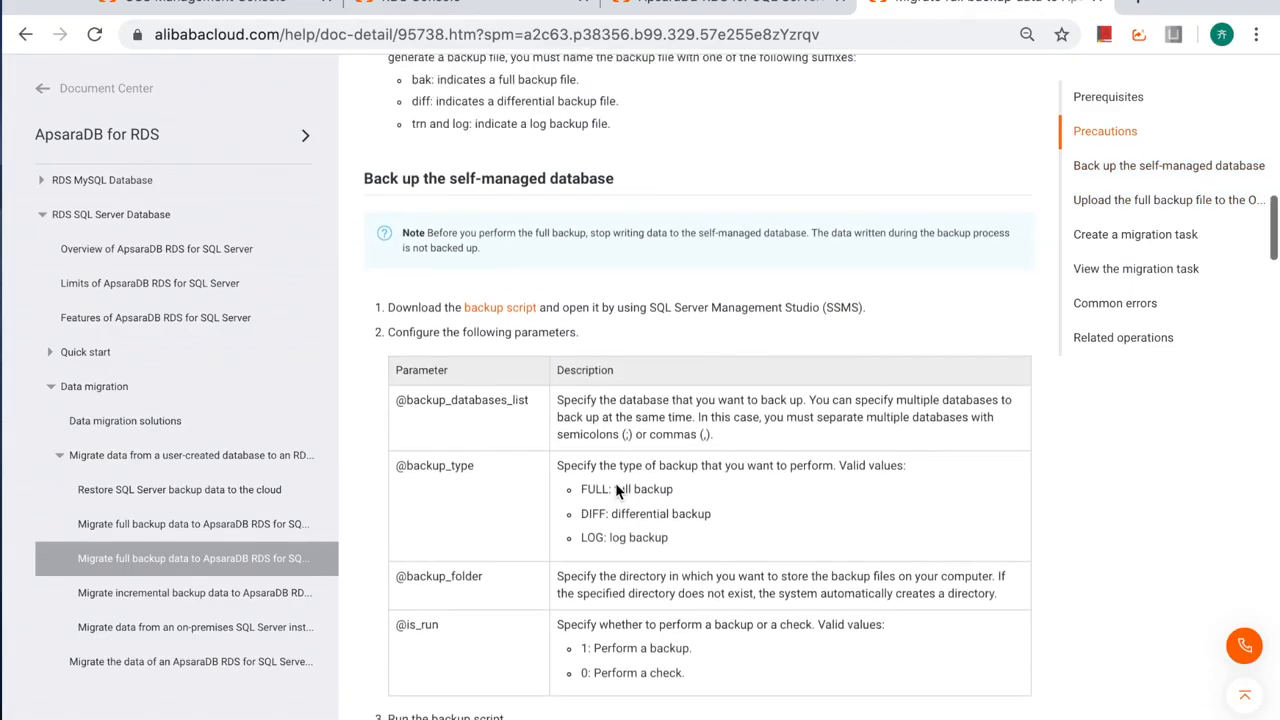
{"action": "scroll", "coordinate": [615, 482], "scroll_direction": "up", "scroll_amount": 1}
{"action": "scroll", "coordinate": [615, 482], "scroll_direction": "down", "scroll_amount": 2}
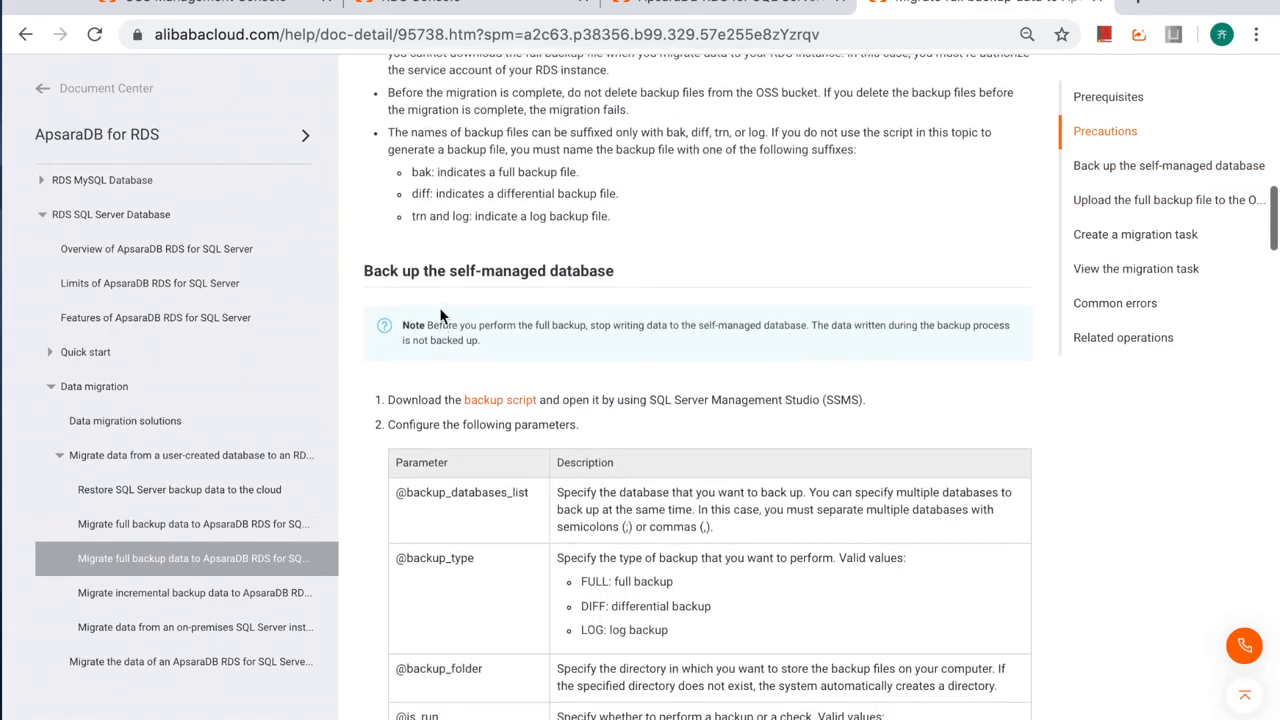
{"action": "left_click_drag", "start_coordinate": [431, 272], "coordinate": [688, 262]}
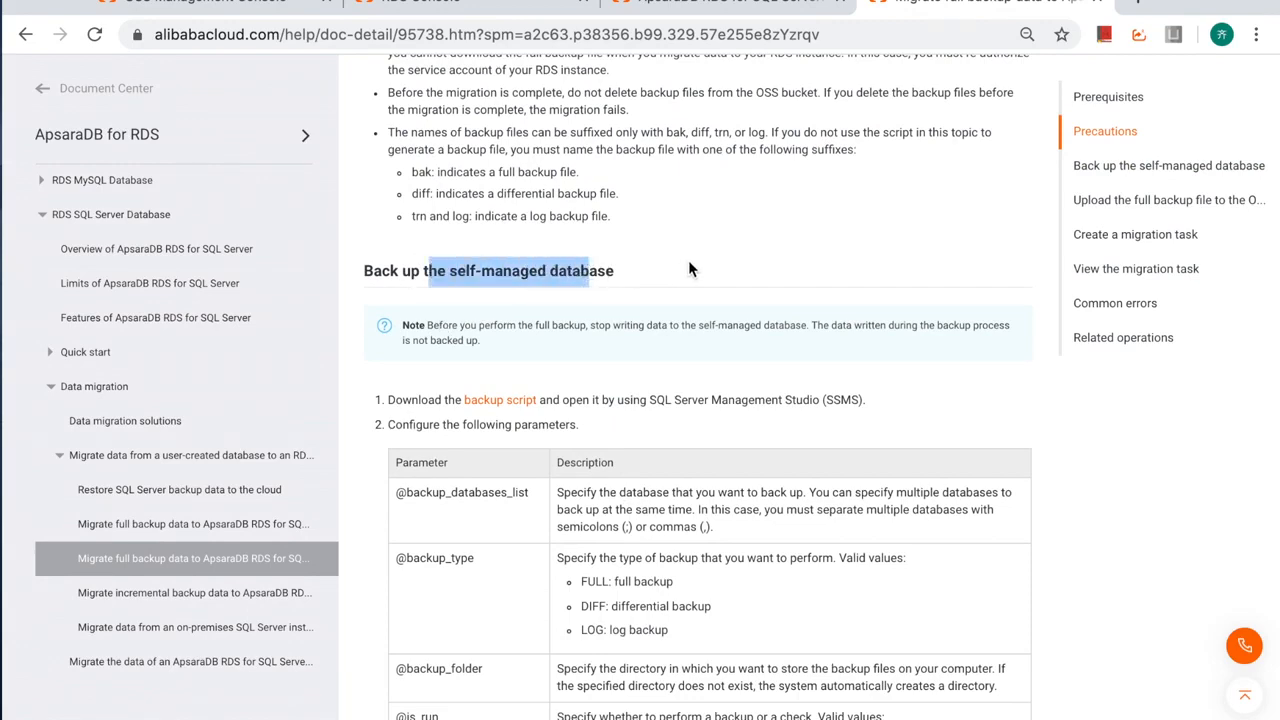
{"action": "left_click", "coordinate": [688, 260]}
- In the RDS console, start Migrate OSS Backup Data to RDS for the test-2016EE instance and open the full backup script
{"action": "left_click", "coordinate": [453, 8]}
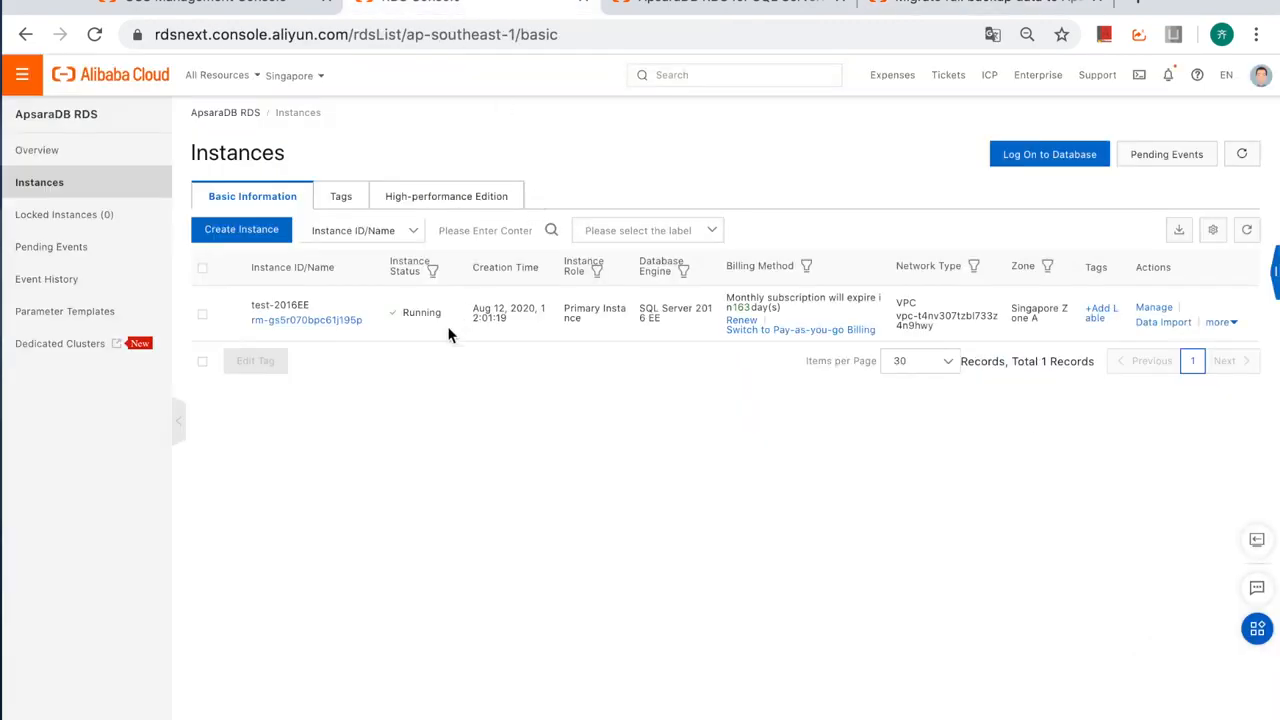
{"action": "left_click", "coordinate": [293, 320]}
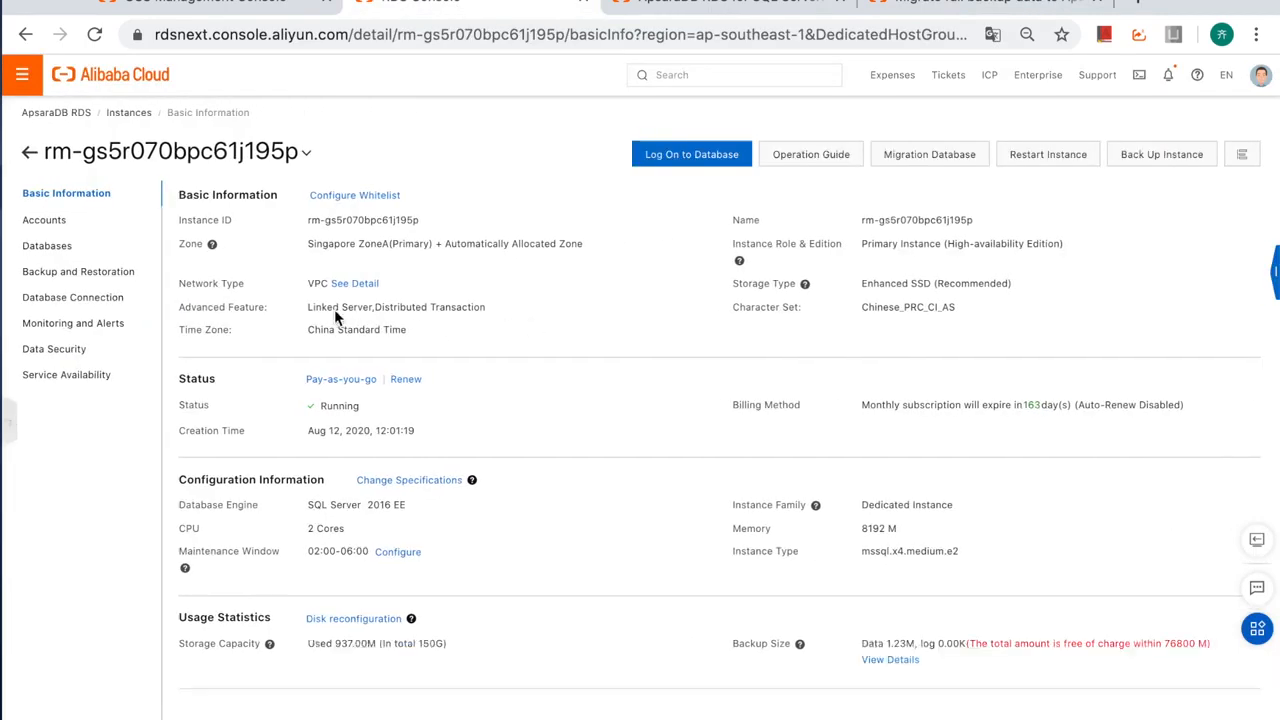
{"action": "left_click", "coordinate": [71, 283]}
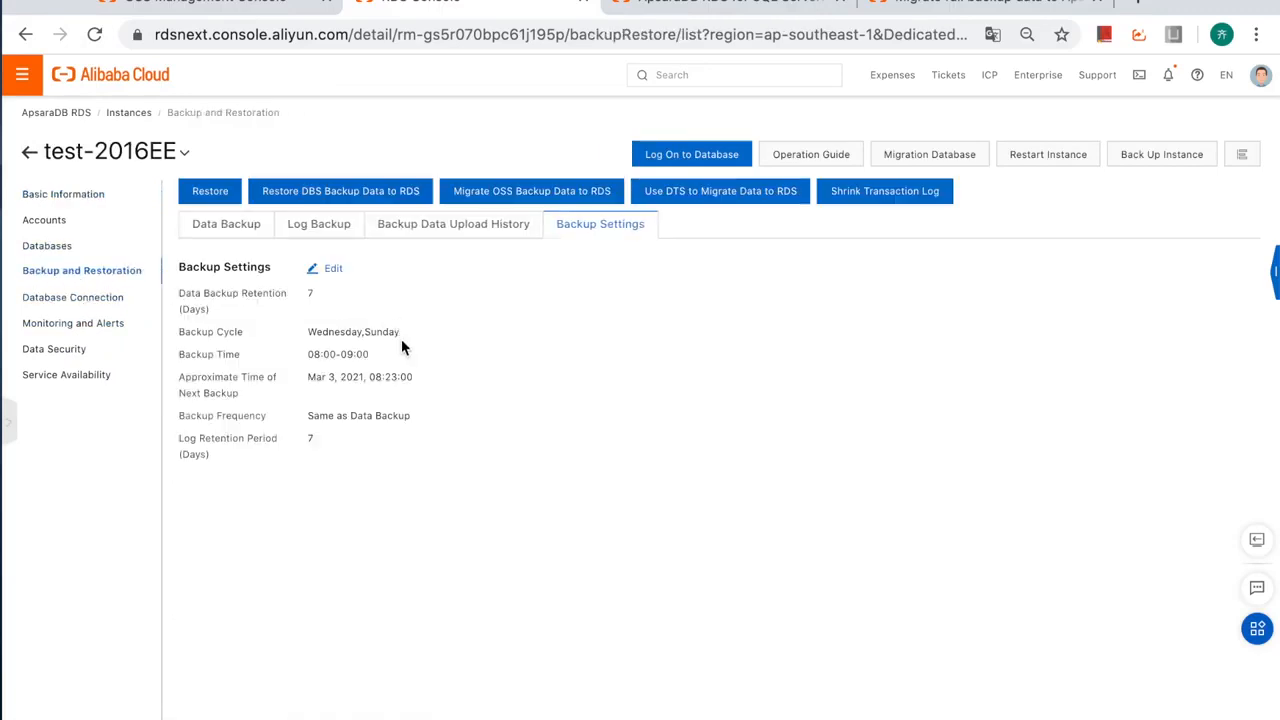
{"action": "left_click", "coordinate": [533, 195]}
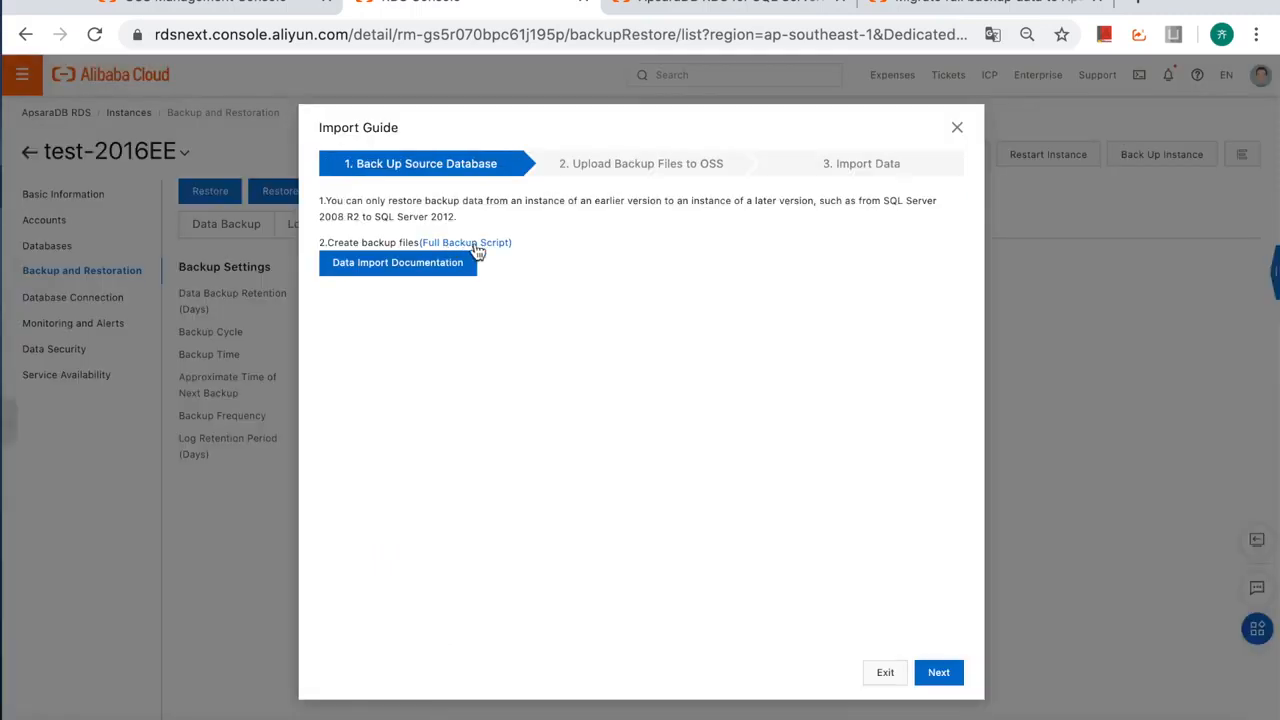
{"action": "left_click", "coordinate": [477, 249]}
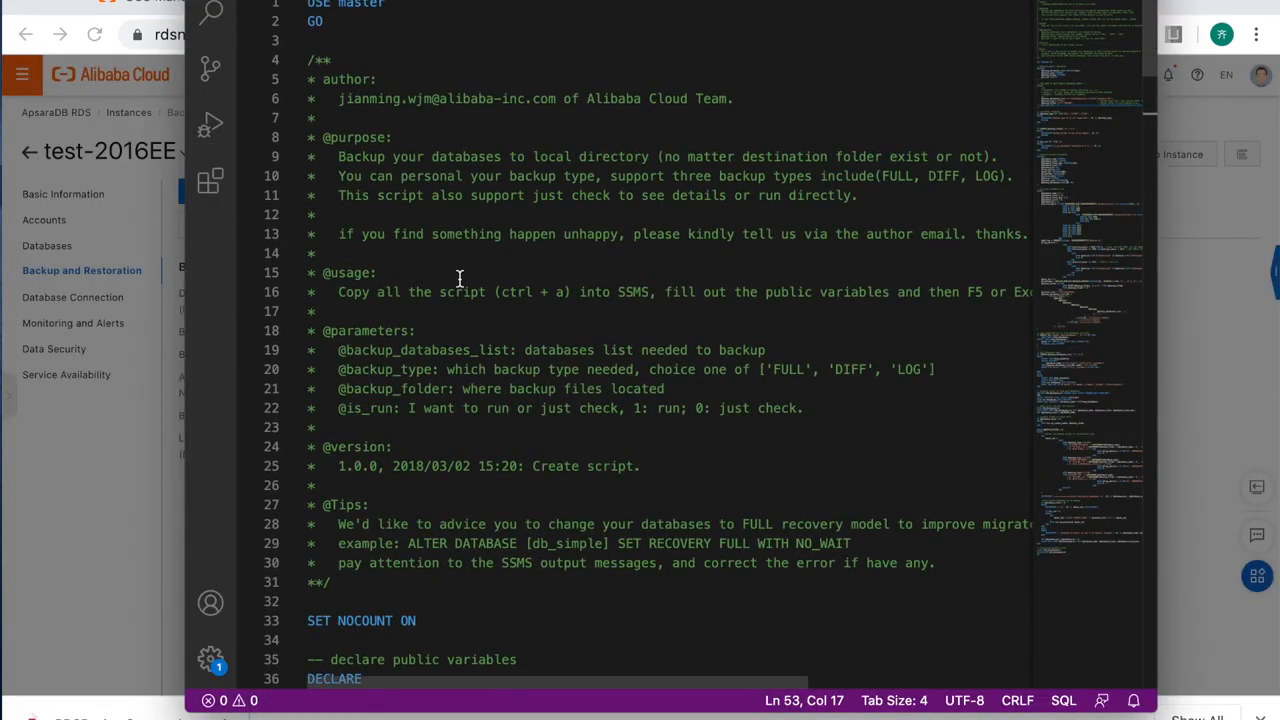
{"action": "scroll", "coordinate": [460, 273], "scroll_direction": "down", "scroll_amount": 12}
{"action": "scroll", "coordinate": [472, 441], "scroll_direction": "up", "scroll_amount": 2}
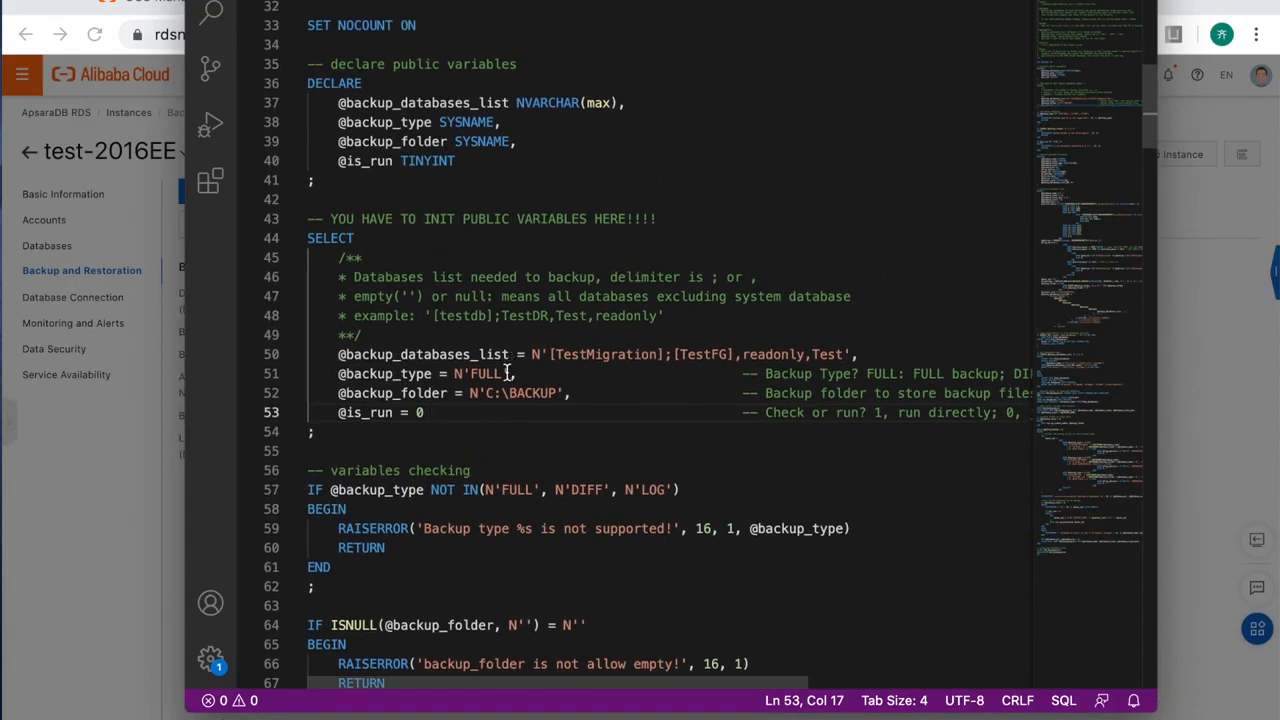
{"action": "left_click_drag", "start_coordinate": [346, 356], "coordinate": [510, 356]}
{"action": "left_click", "coordinate": [393, 395]}
{"action": "left_click_drag", "start_coordinate": [346, 374], "coordinate": [439, 393]}
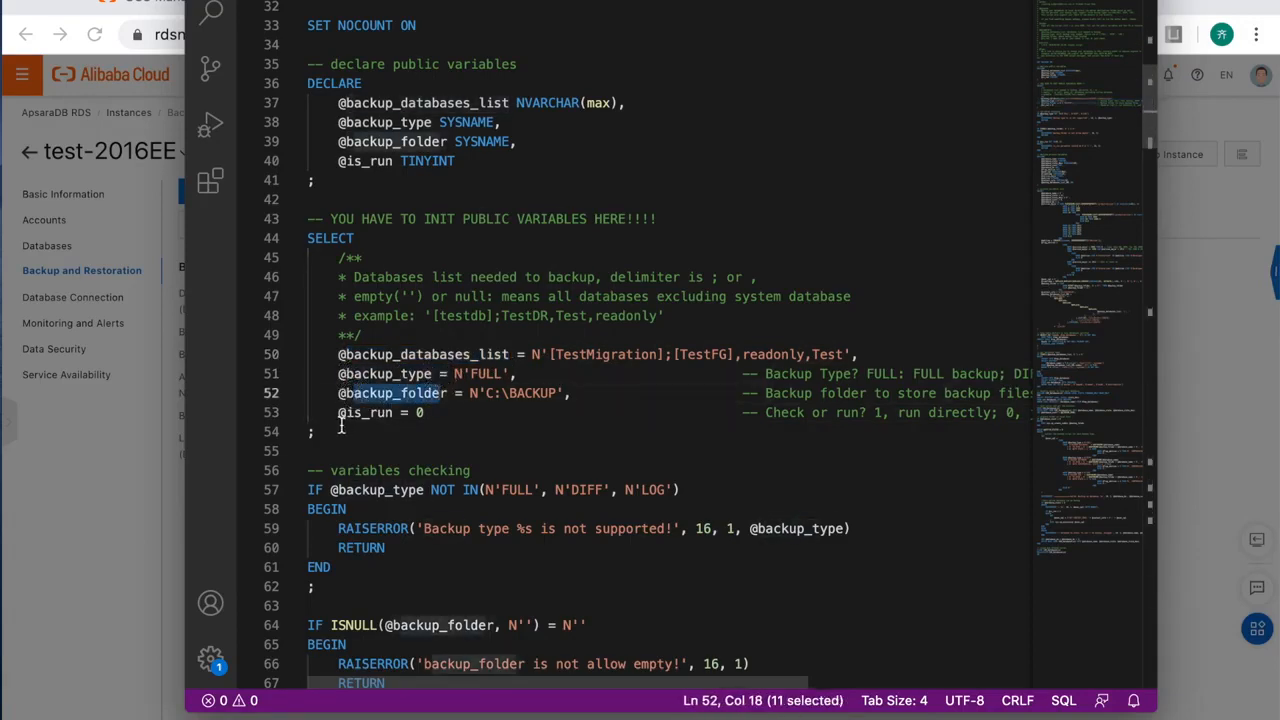
{"action": "left_click_drag", "start_coordinate": [343, 421], "coordinate": [440, 420]}
{"action": "left_click", "coordinate": [531, 393]}
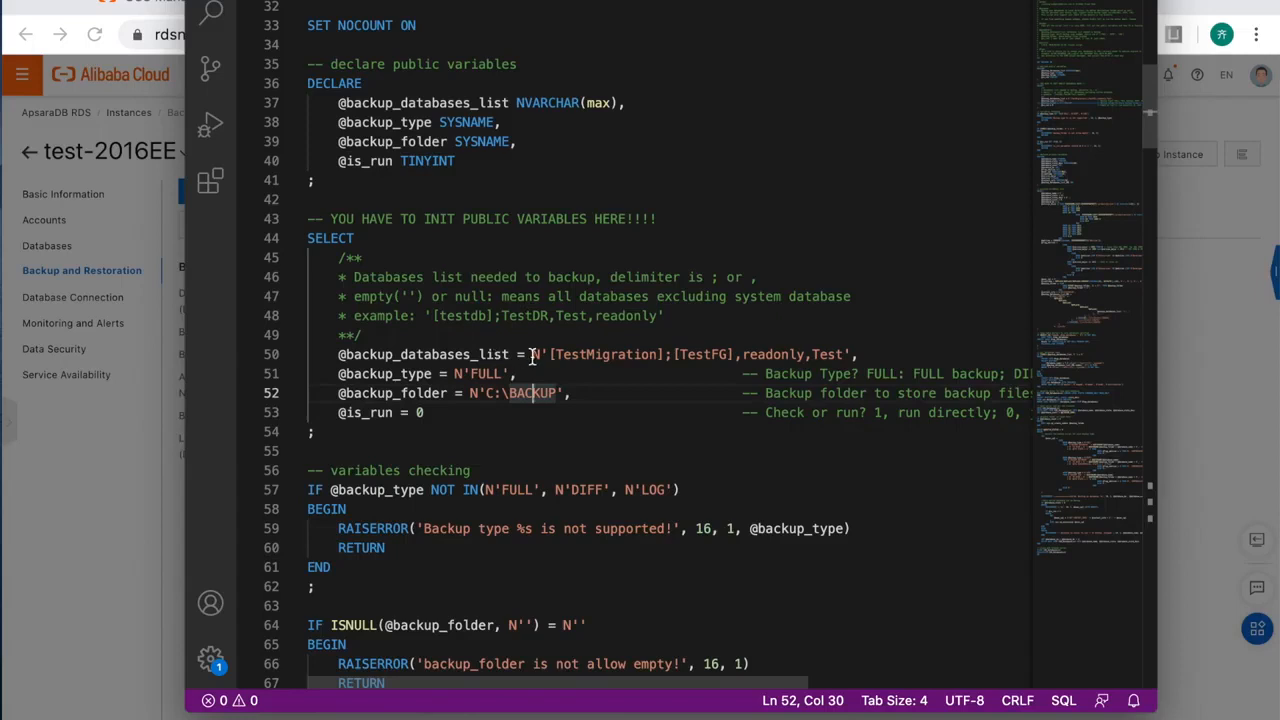
{"action": "left_click_drag", "start_coordinate": [533, 355], "coordinate": [850, 354]}
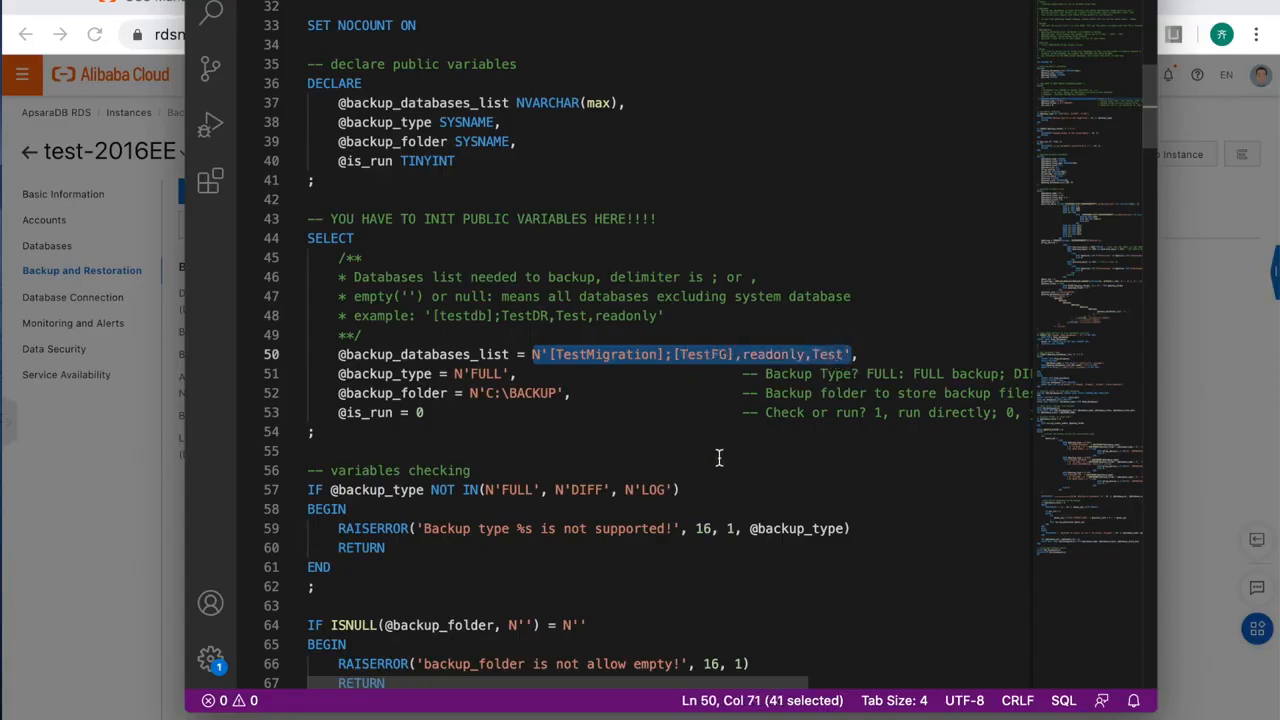
{"action": "key", "text": "BackSpace"}
{"action": "type", "text": "null,"}
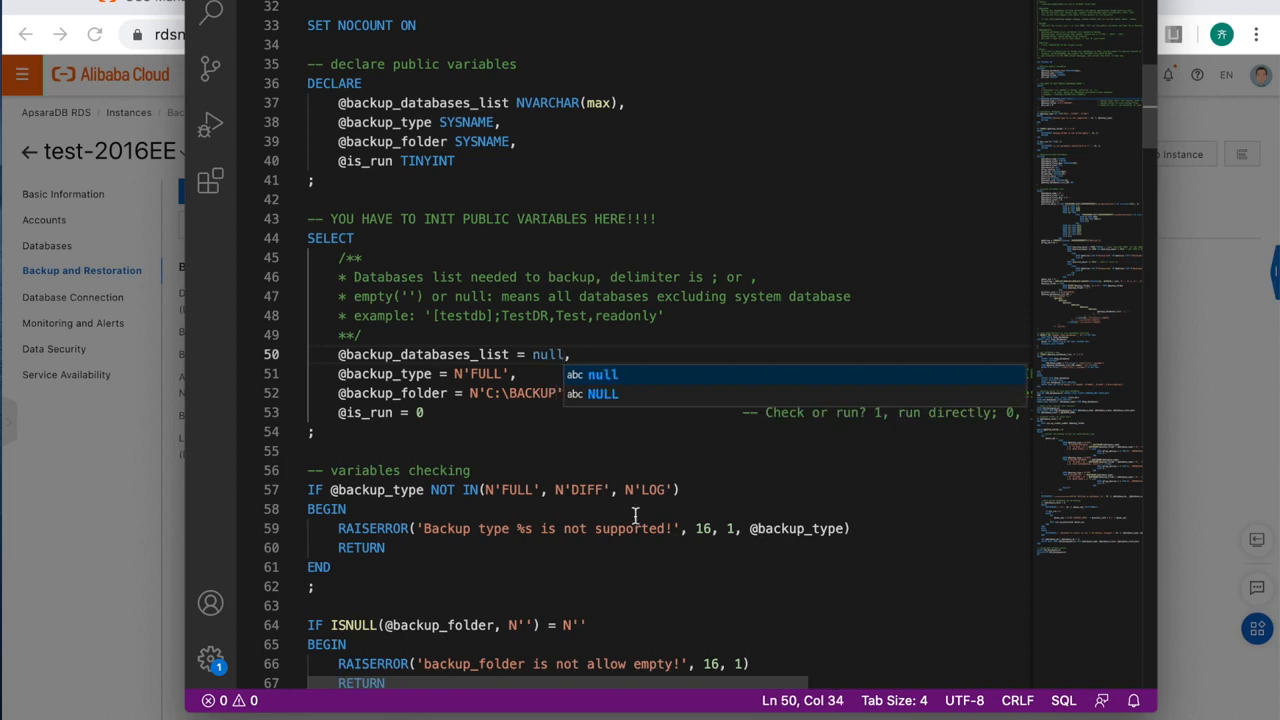
{"action": "key", "text": "Escape"}
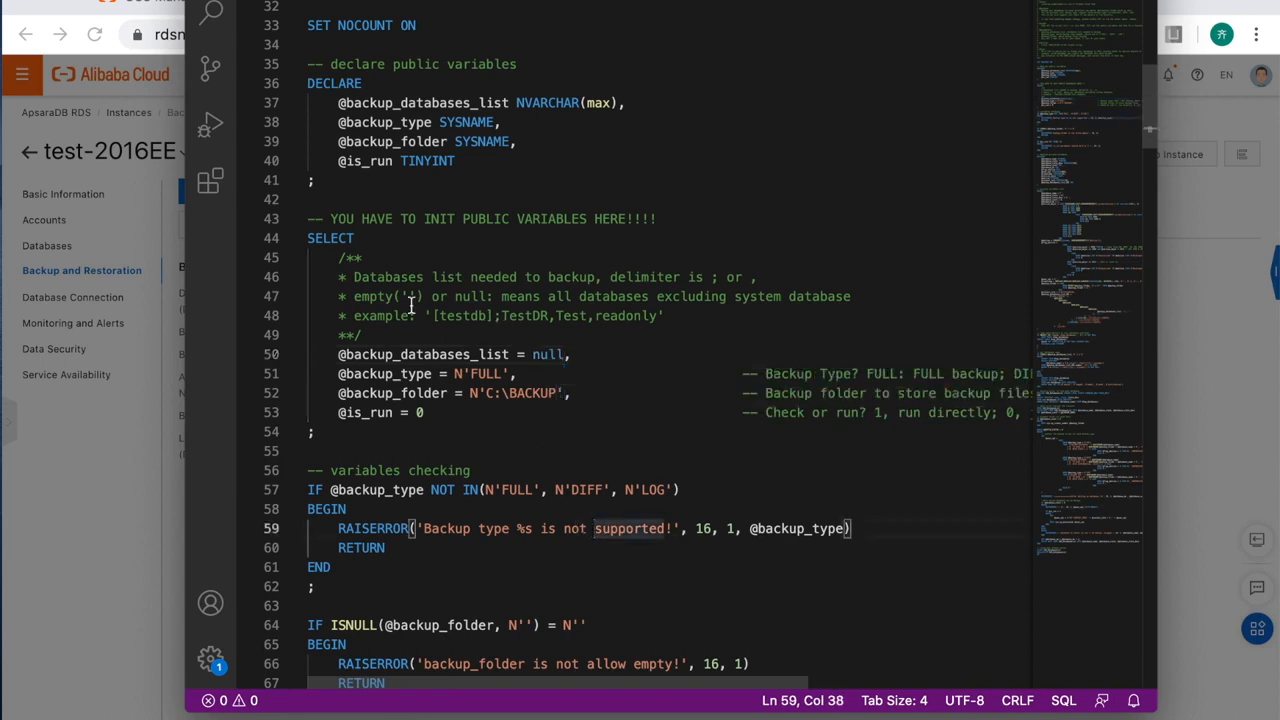
{"action": "left_click", "coordinate": [357, 296]}
{"action": "left_click_drag", "start_coordinate": [357, 296], "coordinate": [600, 297]}
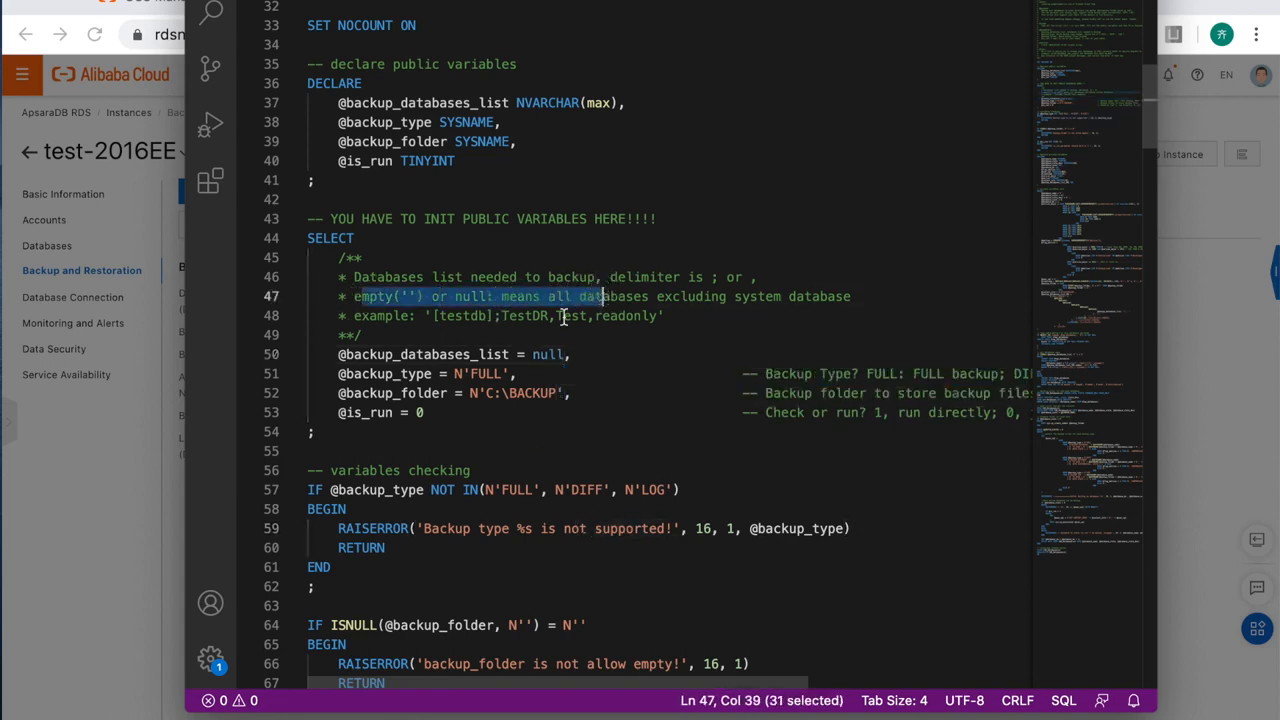
{"action": "left_click", "coordinate": [500, 373]}
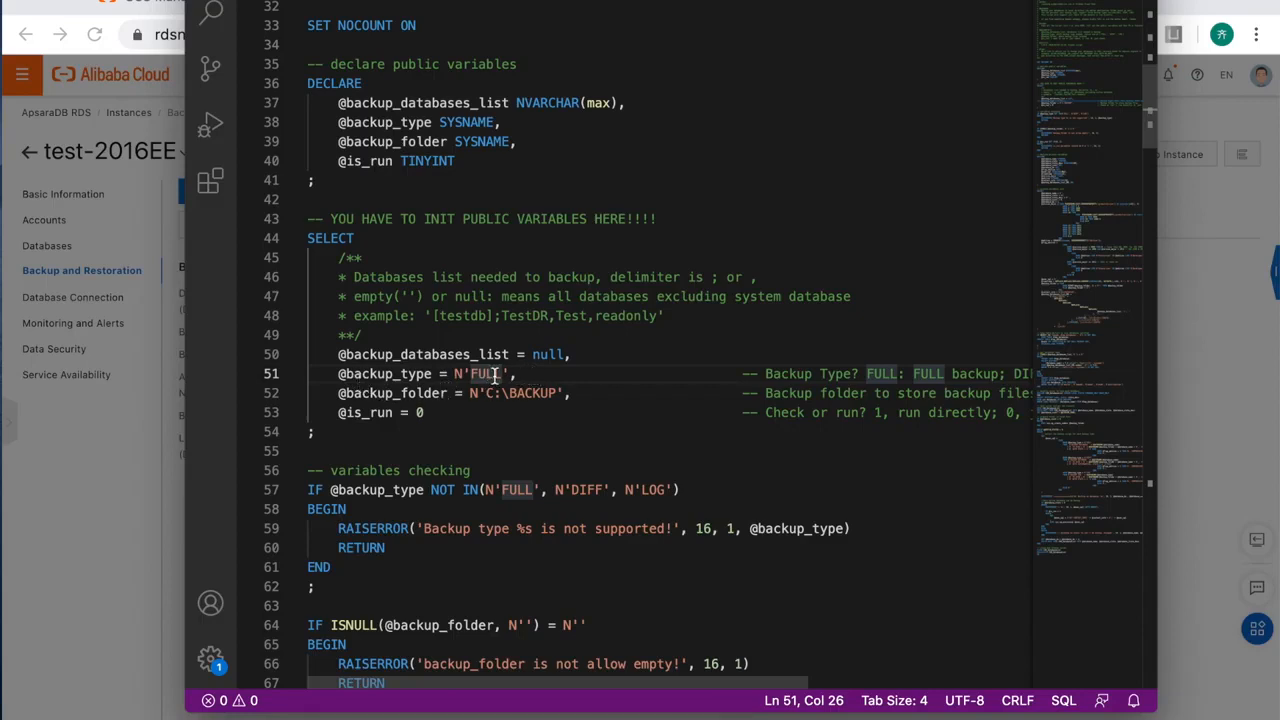
{"action": "left_click_drag", "start_coordinate": [422, 374], "coordinate": [508, 374]}
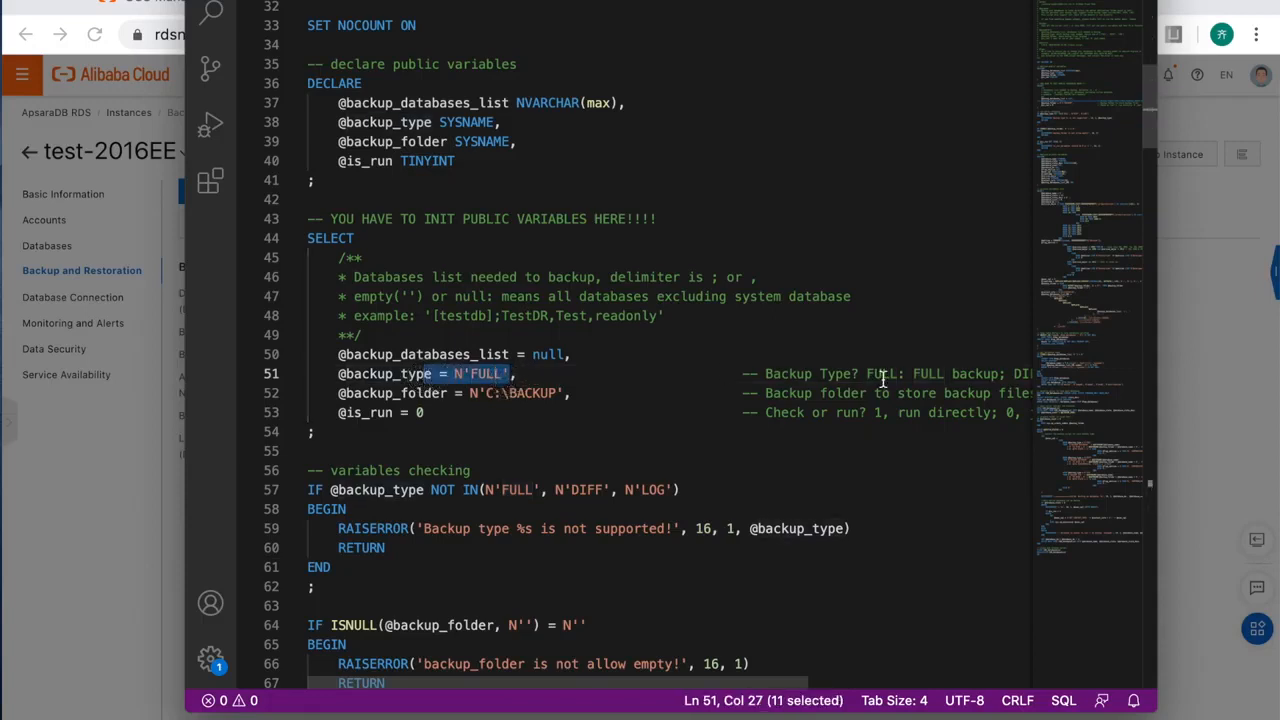
{"action": "scroll", "coordinate": [884, 374], "scroll_direction": "right", "scroll_amount": 5}
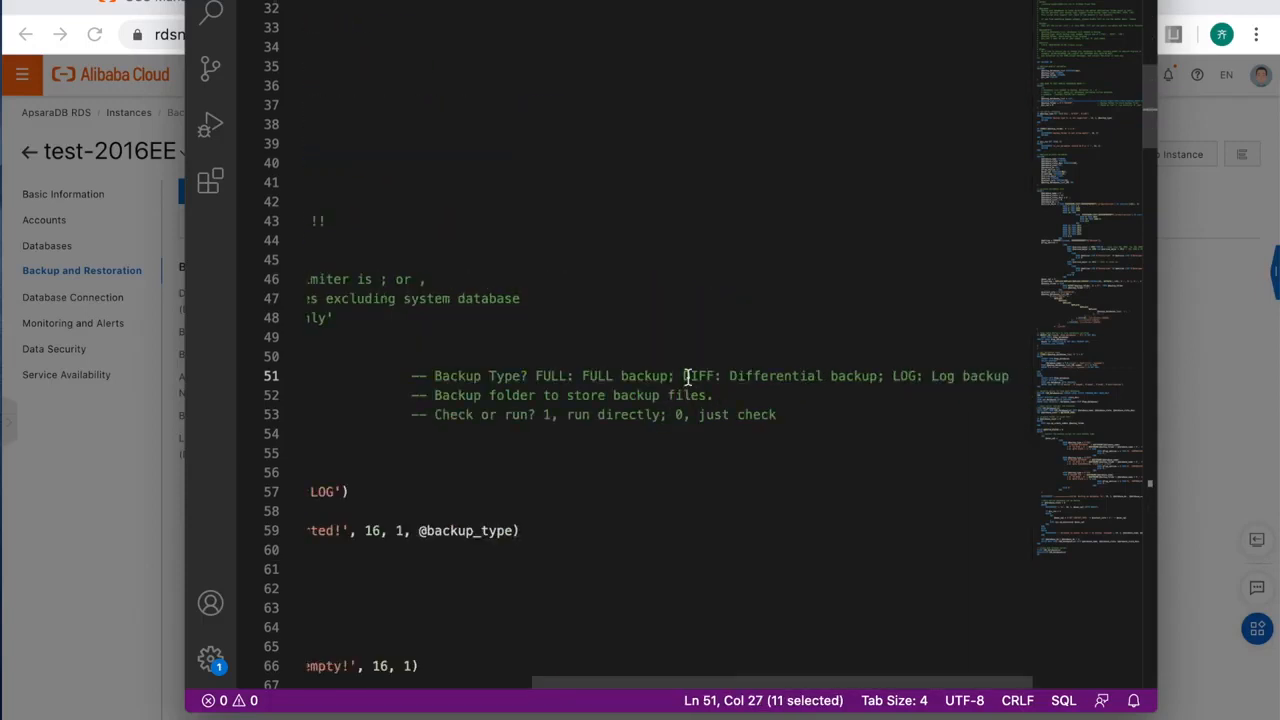
{"action": "left_click_drag", "start_coordinate": [682, 376], "coordinate": [838, 380]}
{"action": "left_click", "coordinate": [749, 394]}
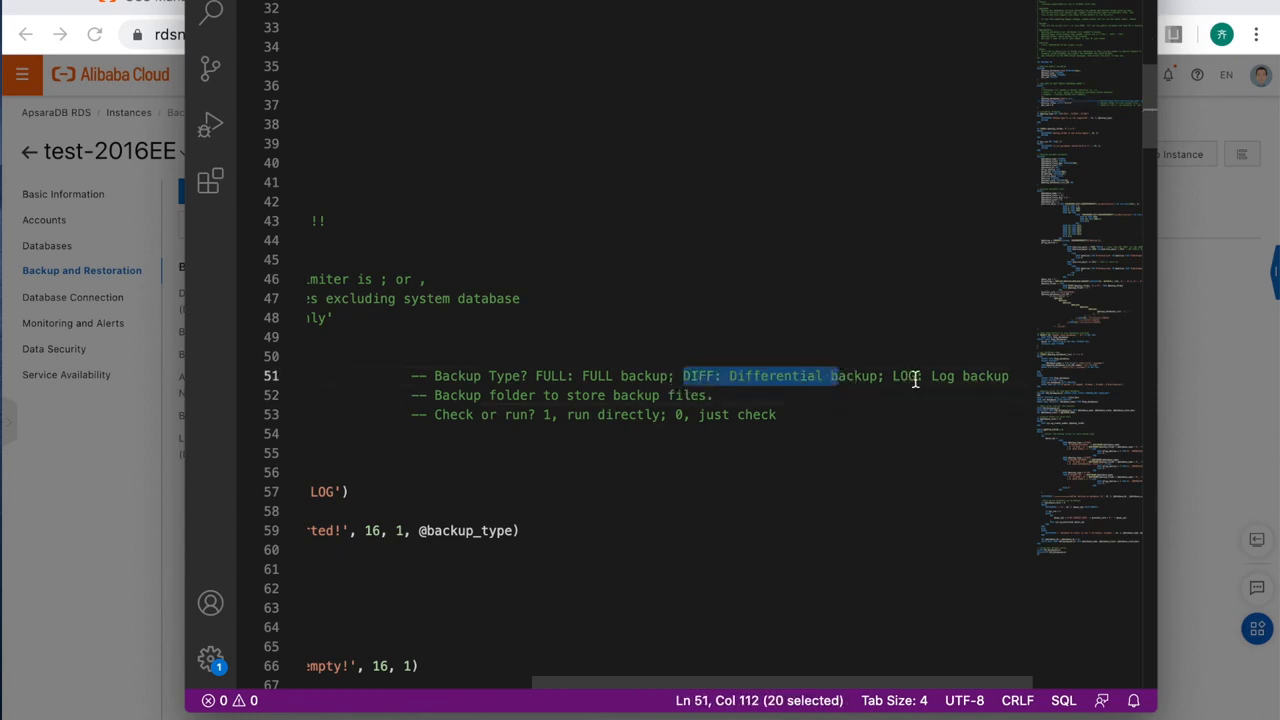
{"action": "scroll", "coordinate": [831, 378], "scroll_direction": "left", "scroll_amount": 5}
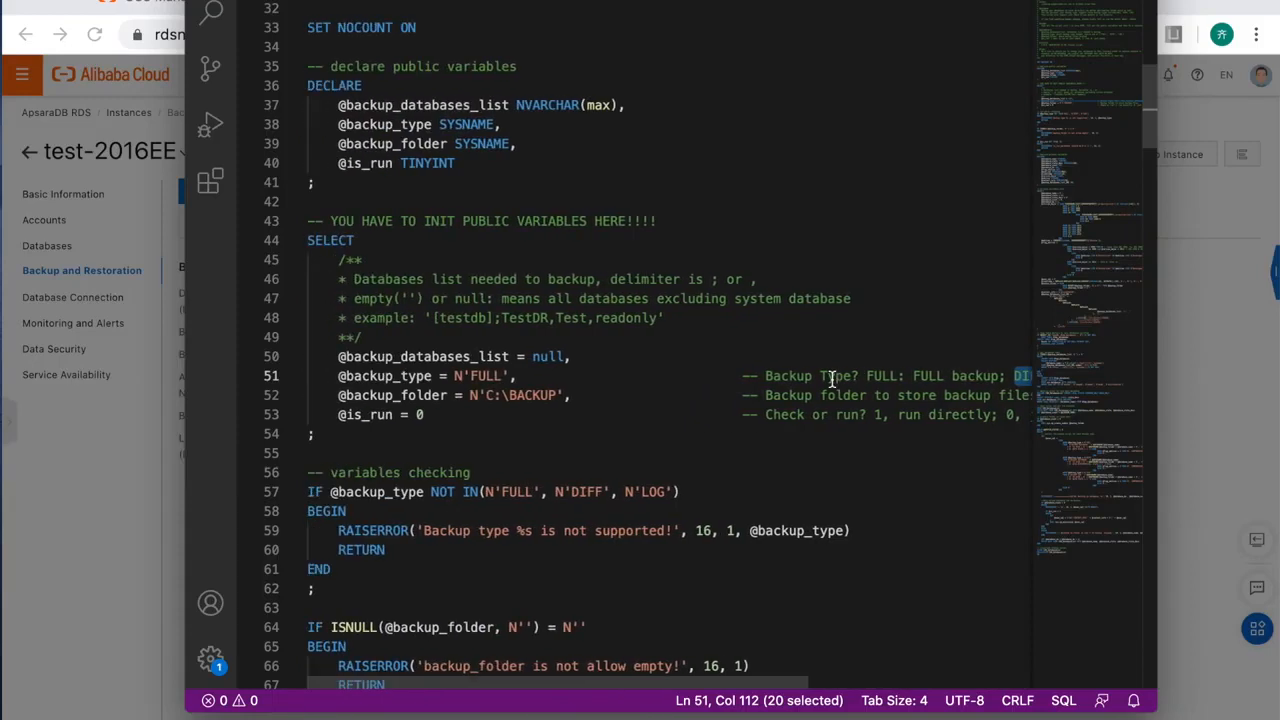
{"action": "left_click_drag", "start_coordinate": [388, 397], "coordinate": [447, 396]}
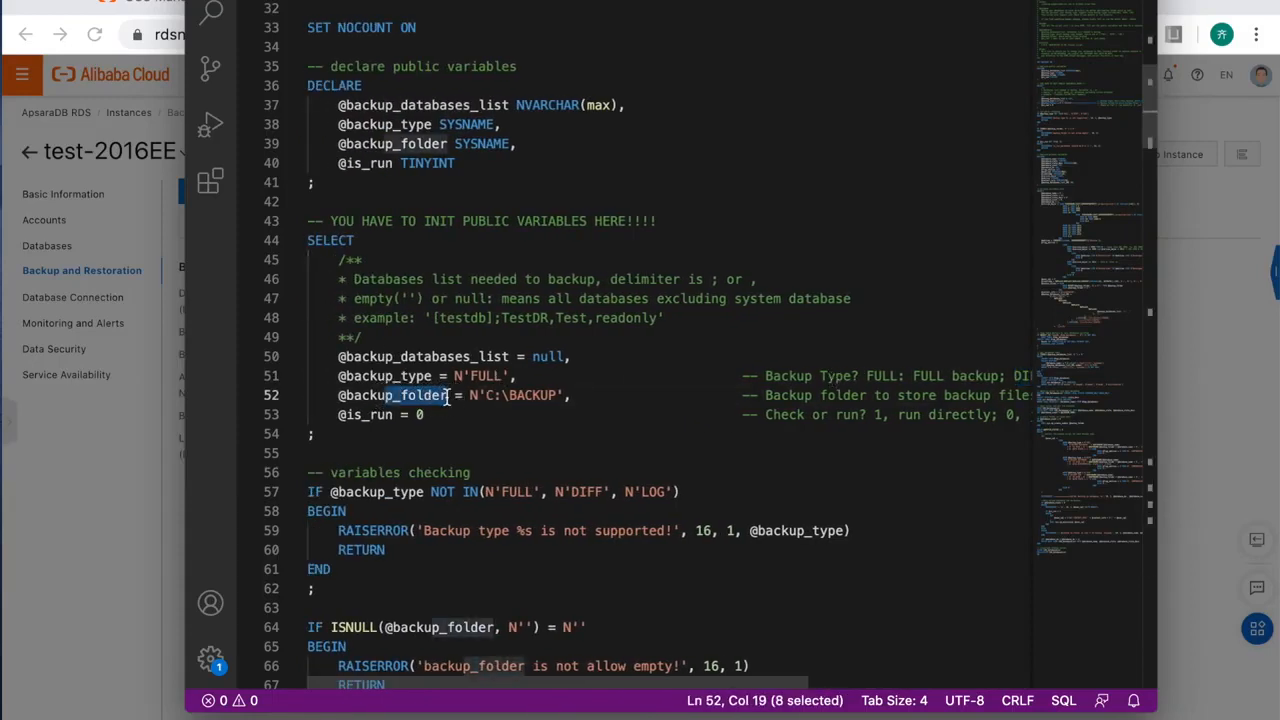
{"action": "left_click_drag", "start_coordinate": [548, 398], "coordinate": [448, 398]}
{"action": "left_click", "coordinate": [571, 397]}
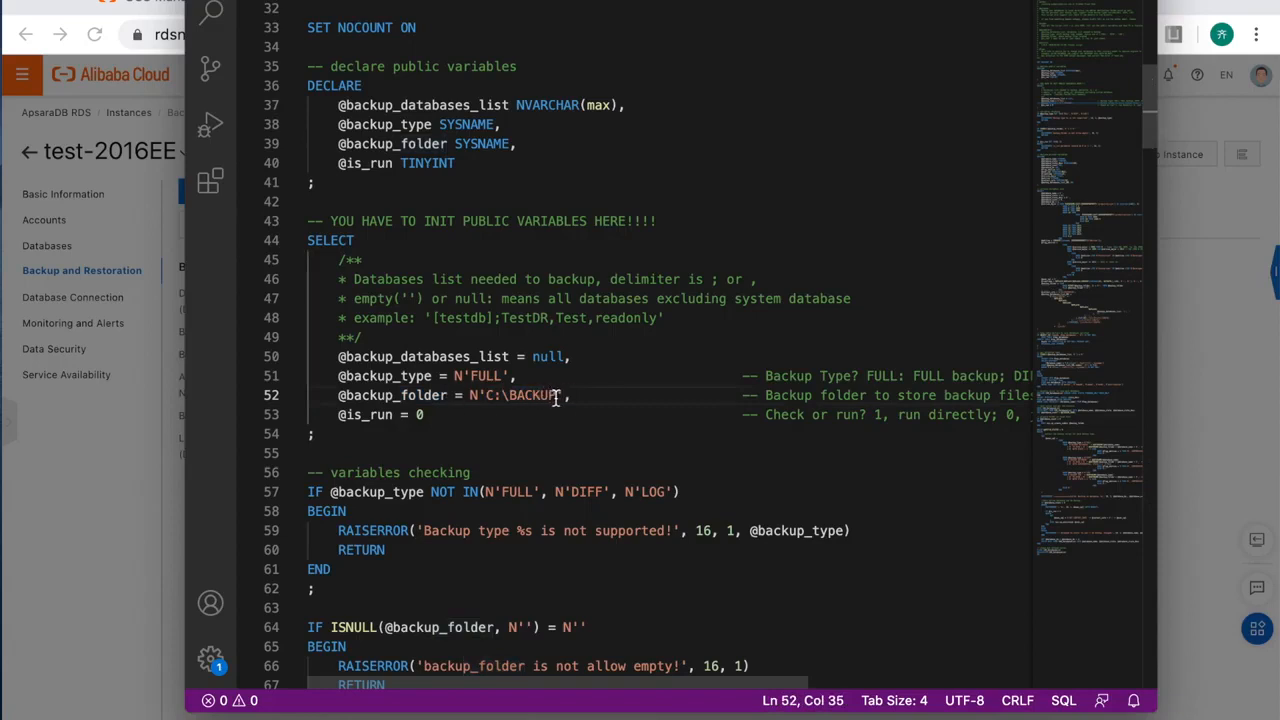
{"action": "left_click", "coordinate": [338, 414]}
{"action": "left_click_drag", "start_coordinate": [338, 414], "coordinate": [426, 414]}
{"action": "left_click", "coordinate": [449, 414]}
{"action": "key", "text": "Left"}
{"action": "scroll", "coordinate": [718, 428], "scroll_direction": "right", "scroll_amount": 2}
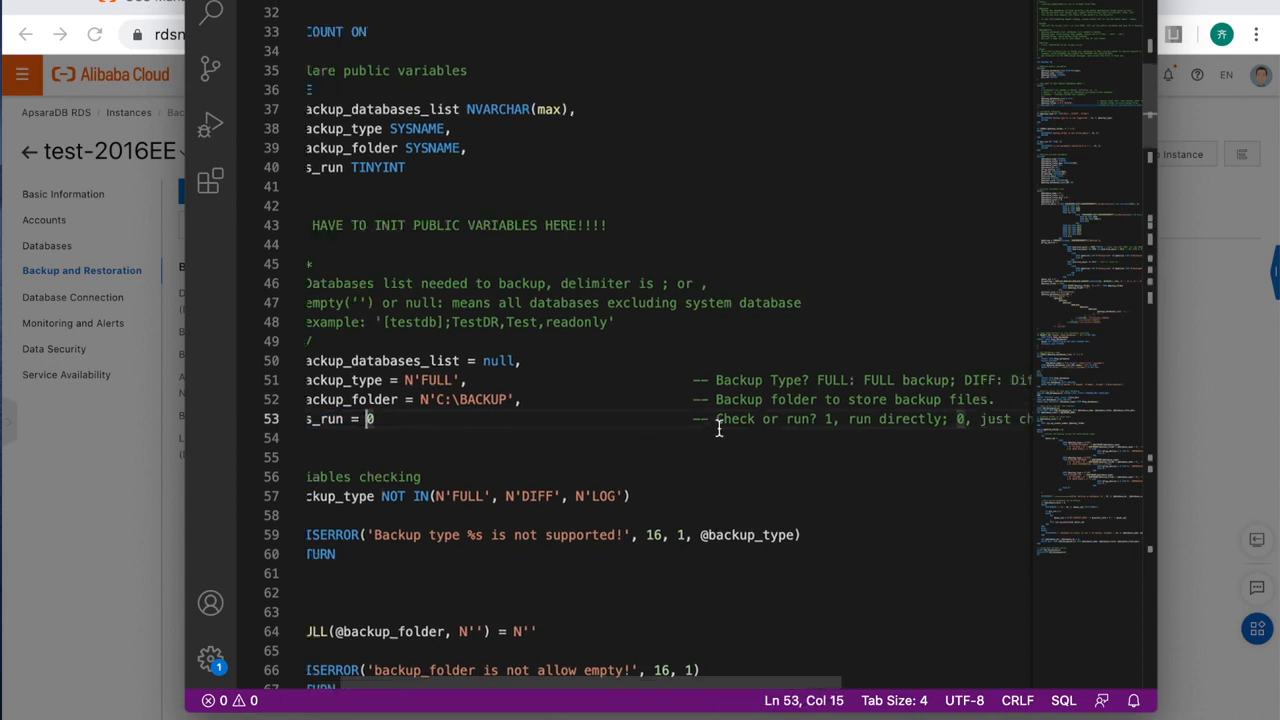
{"action": "scroll", "coordinate": [798, 426], "scroll_direction": "right", "scroll_amount": 1}
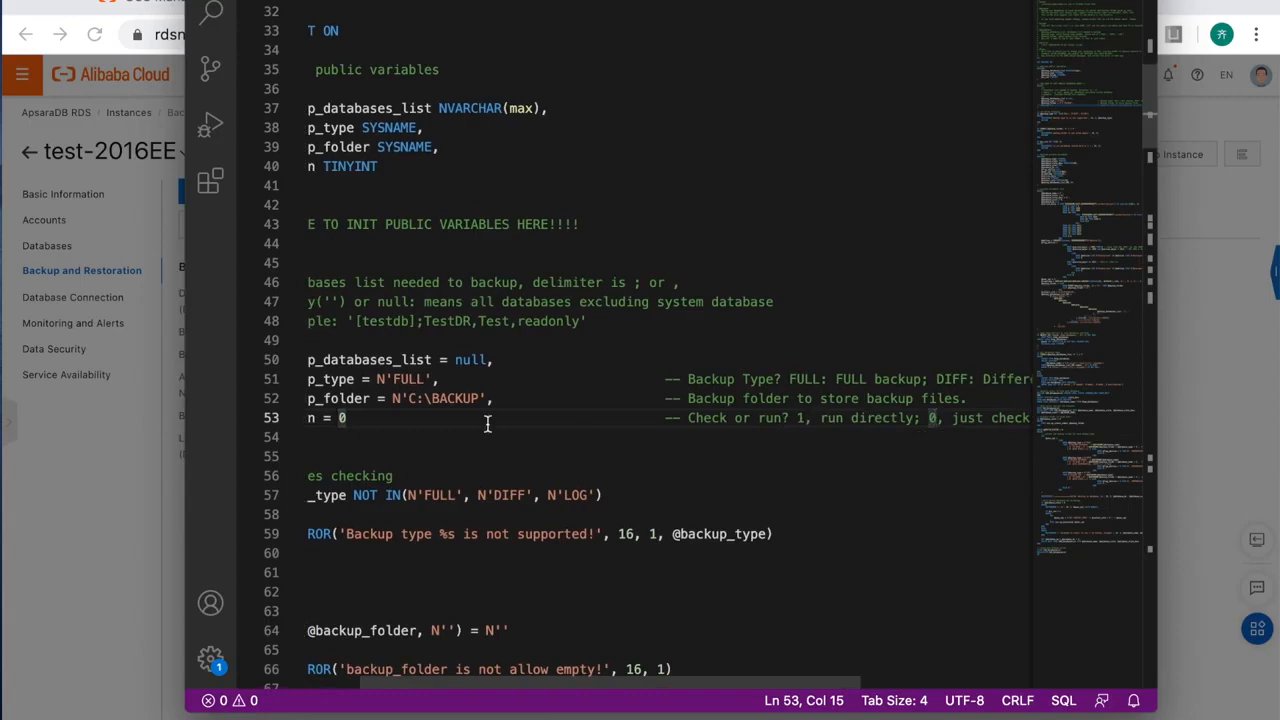
{"action": "scroll", "coordinate": [486, 420], "scroll_direction": "left", "scroll_amount": 3}
{"action": "left_click", "coordinate": [443, 418]}
{"action": "key", "text": "BackSpace"}
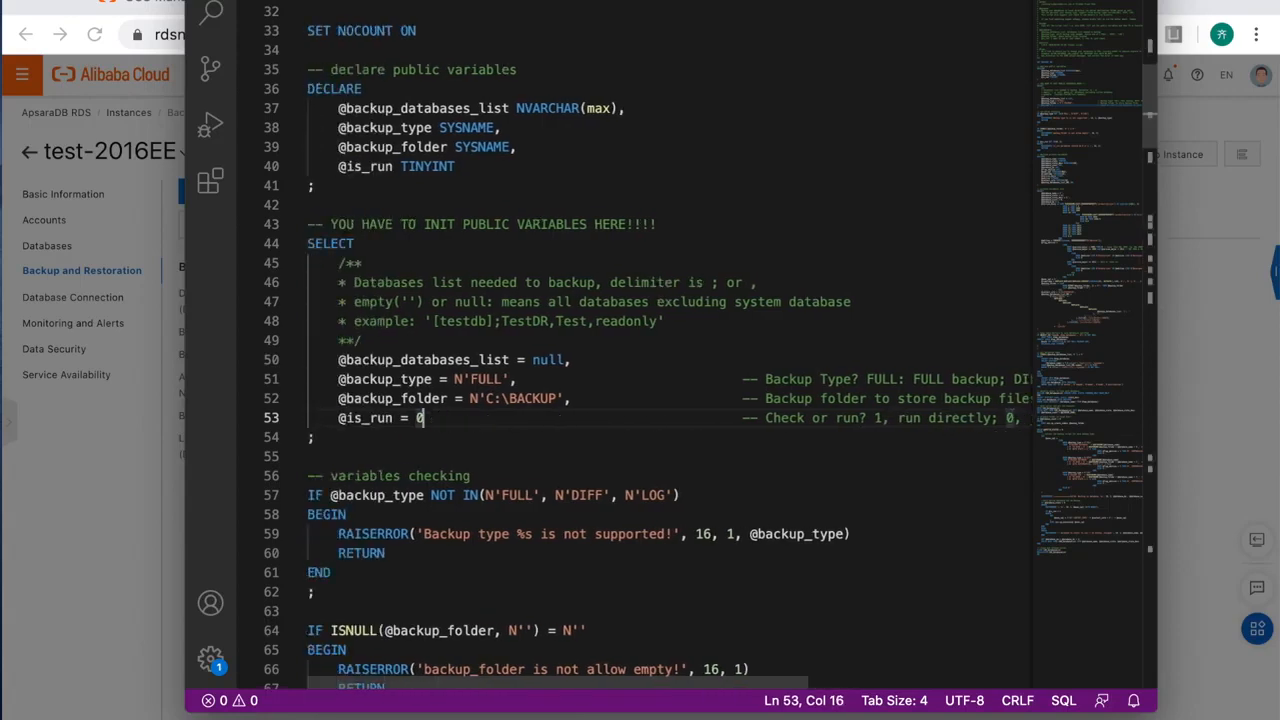
{"action": "key", "text": "BackSpace"}
{"action": "type", "text": "1"}
{"action": "scroll", "coordinate": [500, 450], "scroll_direction": "up", "scroll_amount": 1}
{"action": "left_click_drag", "start_coordinate": [556, 458], "coordinate": [487, 458]}
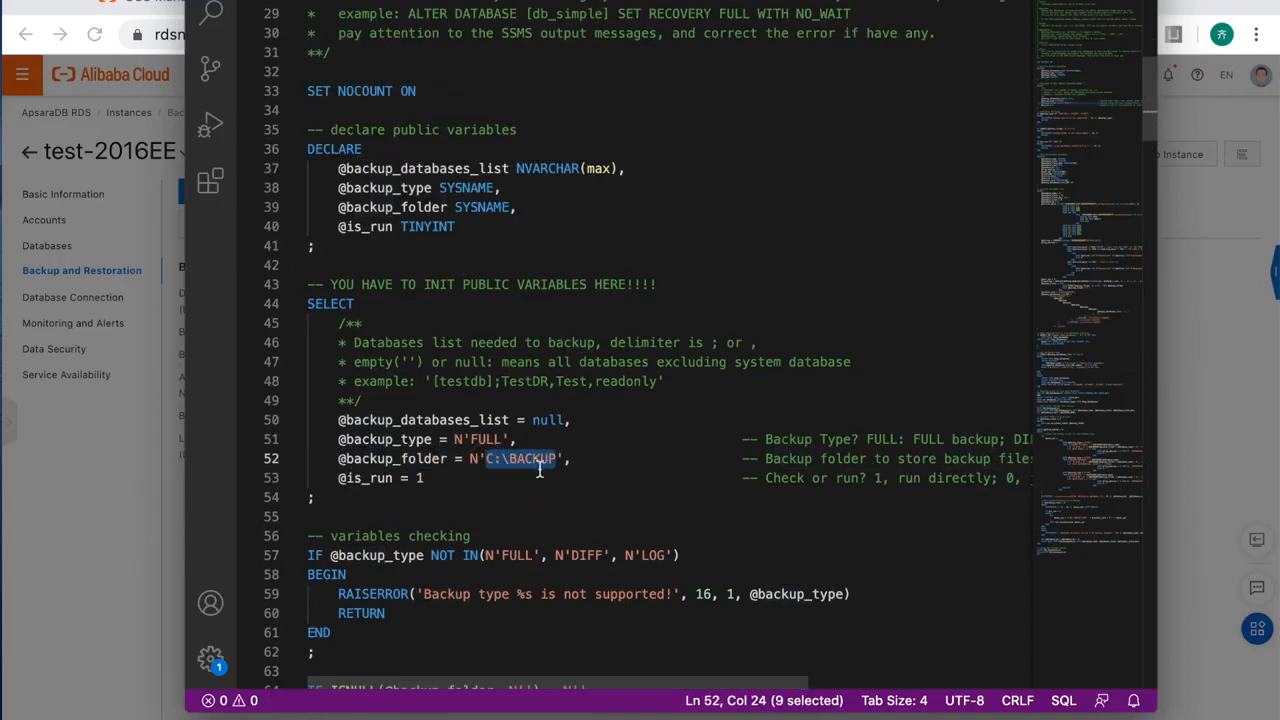
{"action": "left_click", "coordinate": [506, 475]}
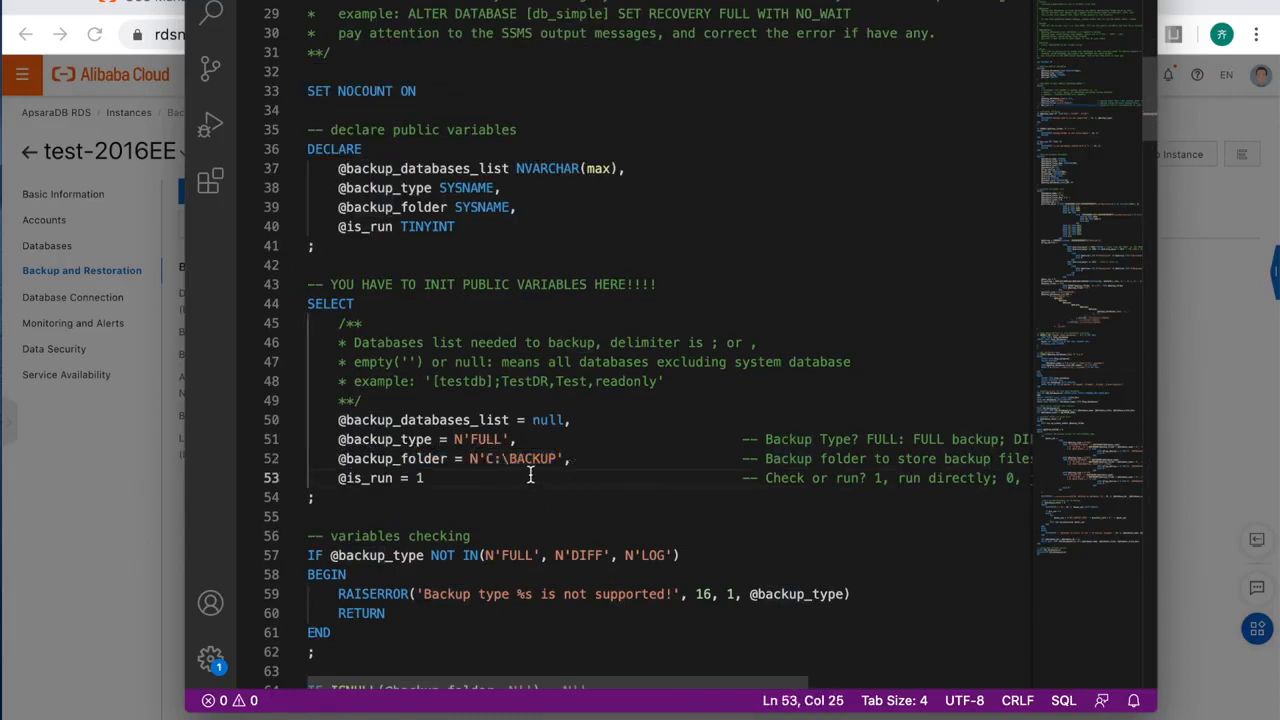
- Copy the entire backup script and paste it into a new query in SQL Server Management Studio Express
{"action": "key", "text": "super+a"}
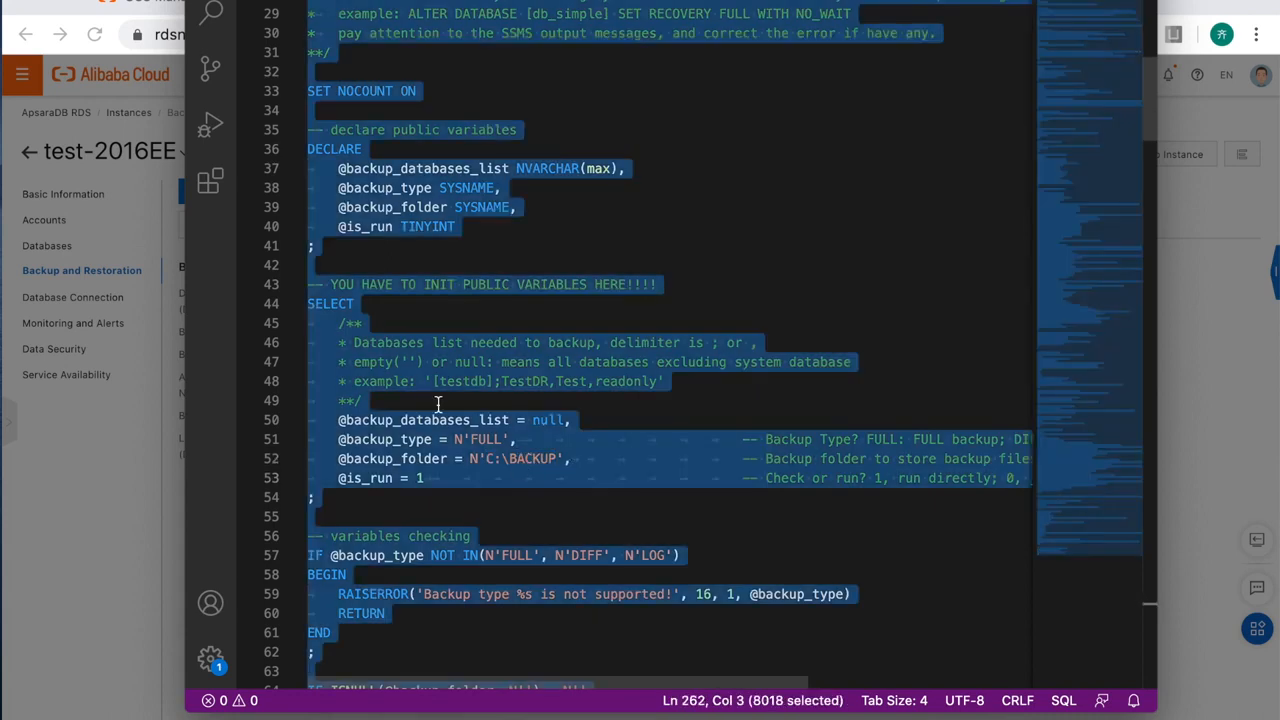
{"action": "left_click", "coordinate": [116, 559]}
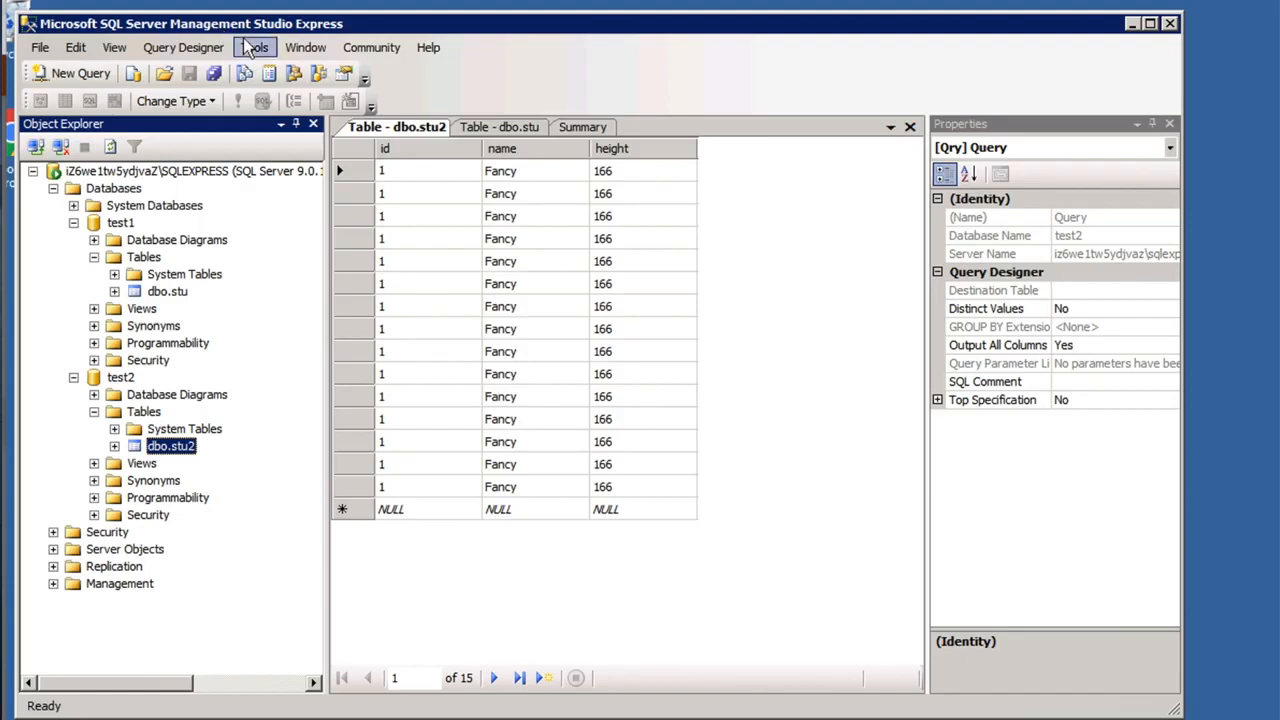
{"action": "left_click", "coordinate": [114, 187]}
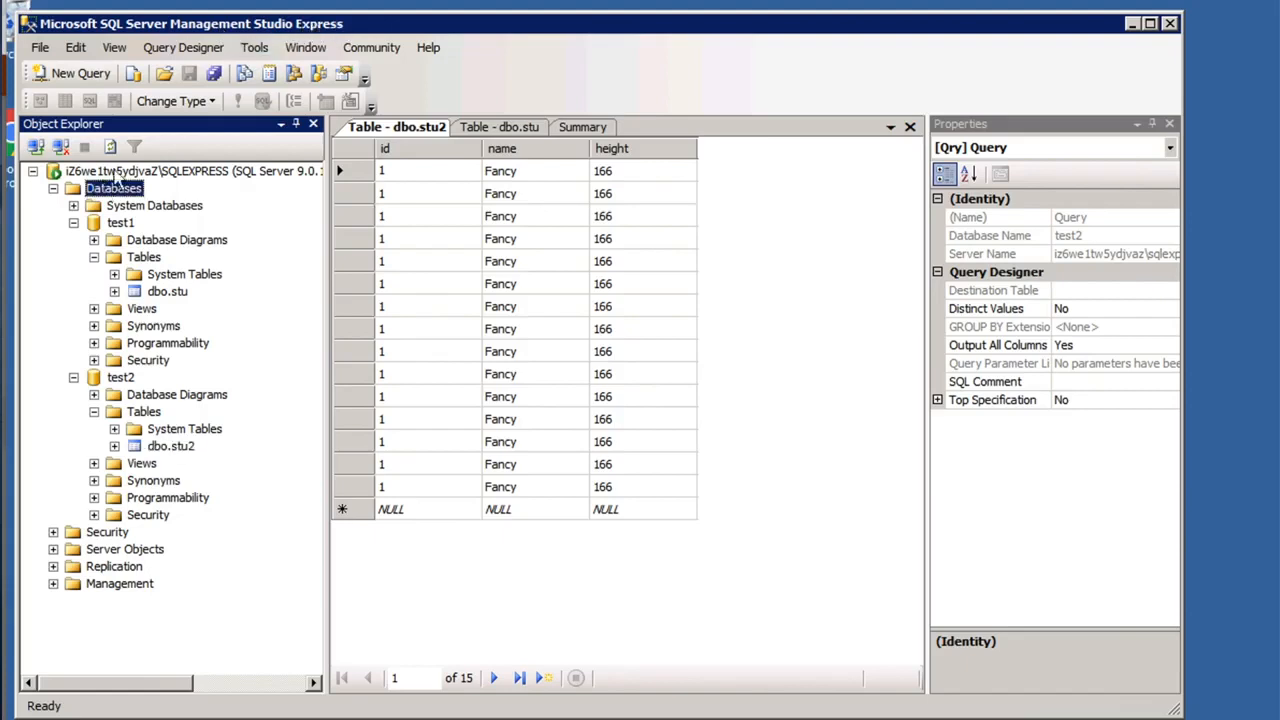
{"action": "left_click", "coordinate": [75, 73]}
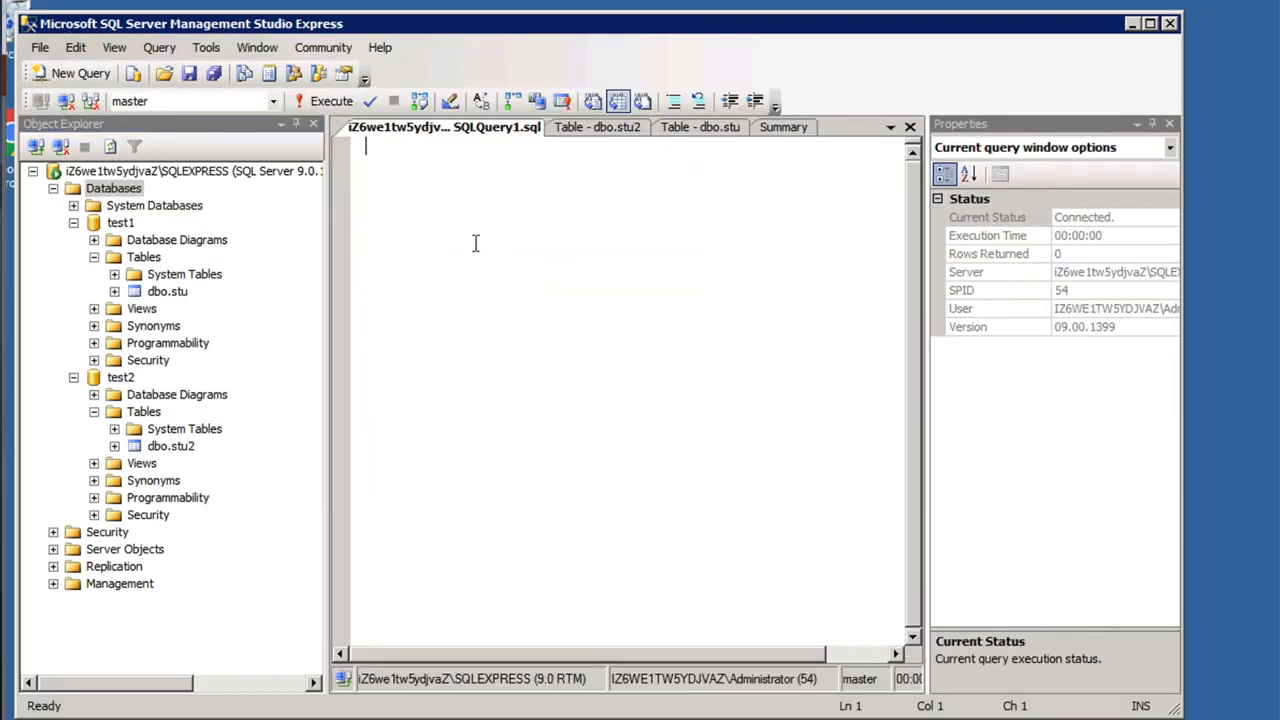
{"action": "key", "text": "ctrl+v"}
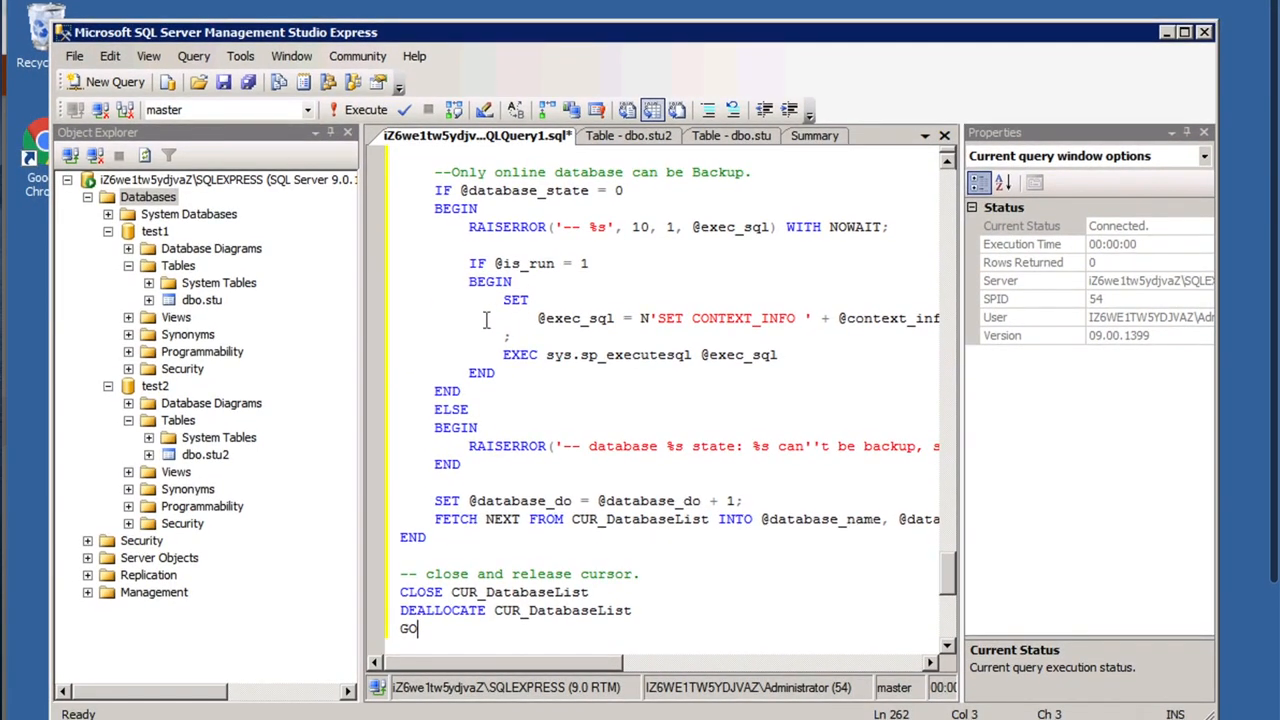
- Select the whole pasted script in the query editor and execute it
{"action": "left_click", "coordinate": [444, 309]}
{"action": "key", "text": "ctrl+a"}
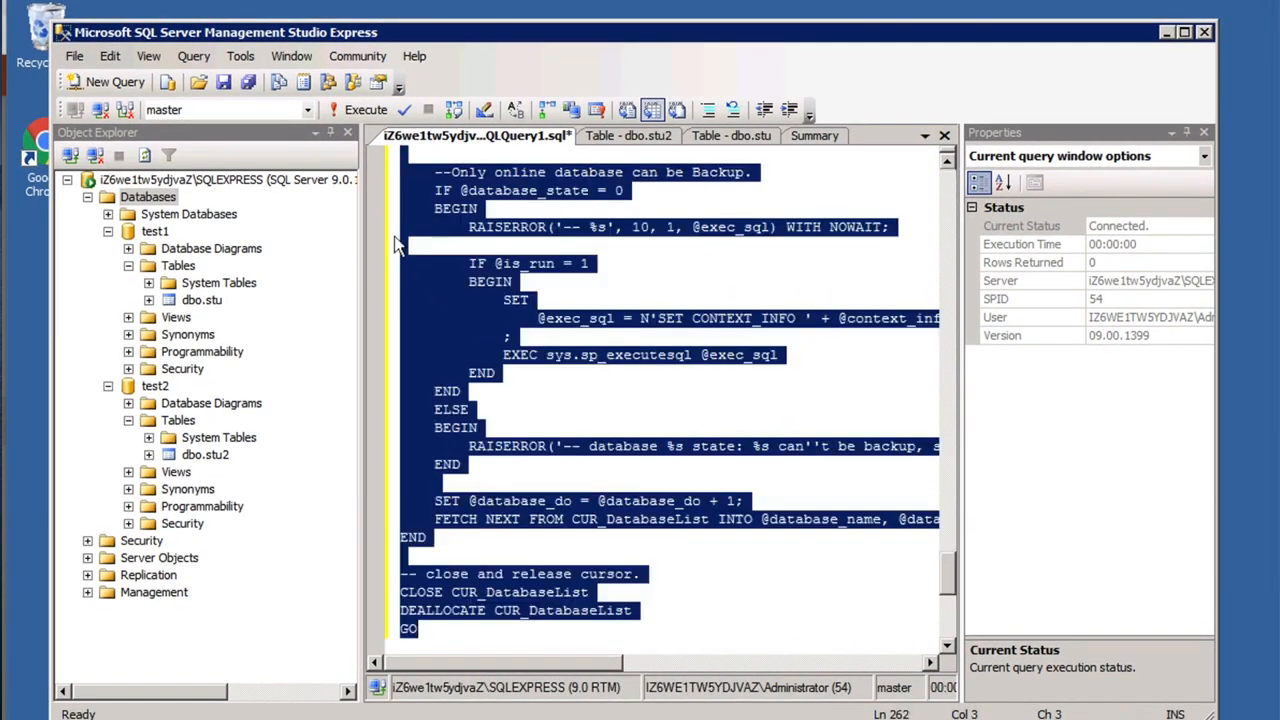
{"action": "left_click", "coordinate": [351, 109]}
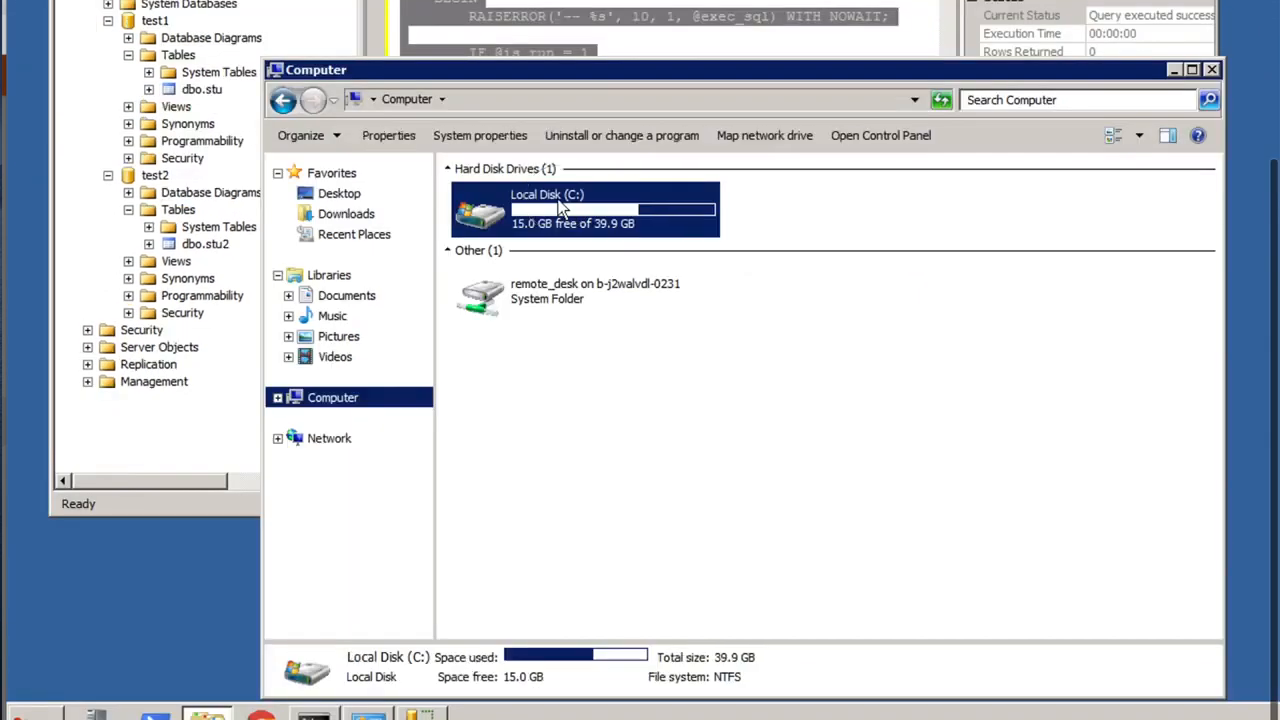
- Open the C:\BACKUP folder in Windows Explorer and check the full backup files of test1 and test2
{"action": "double_click", "coordinate": [520, 200]}
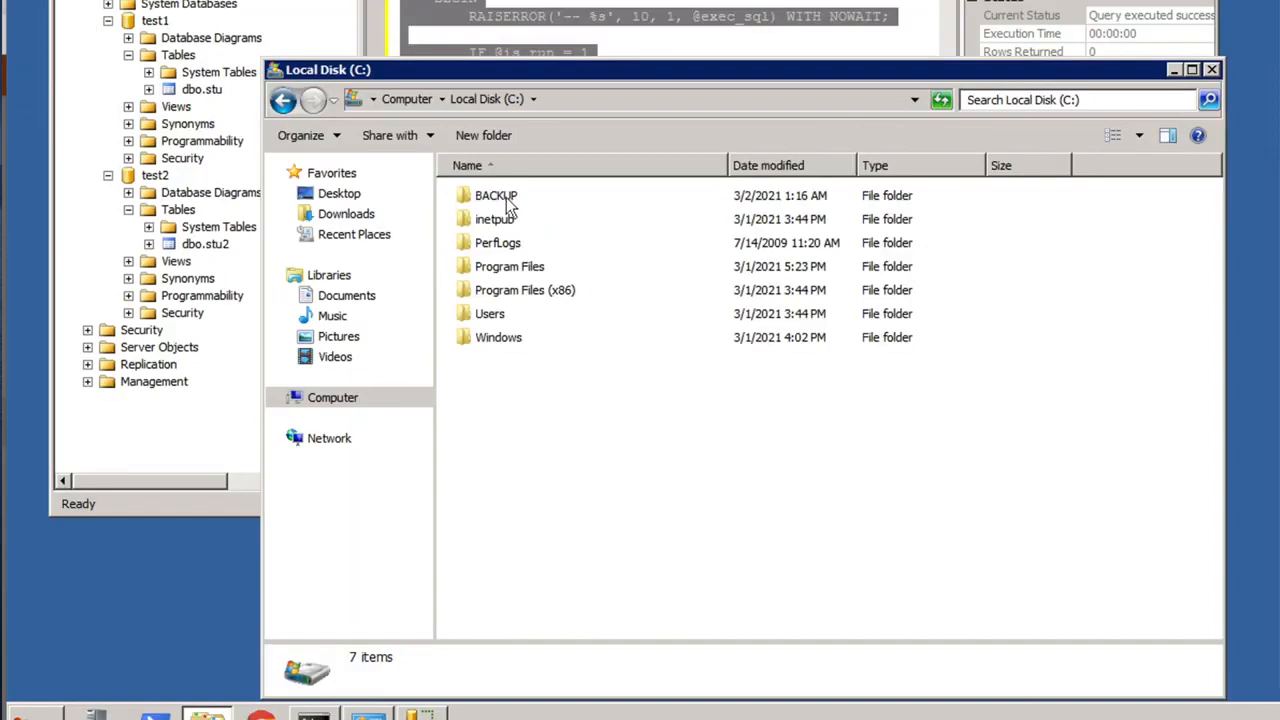
{"action": "double_click", "coordinate": [506, 196]}
{"action": "left_click", "coordinate": [561, 272]}
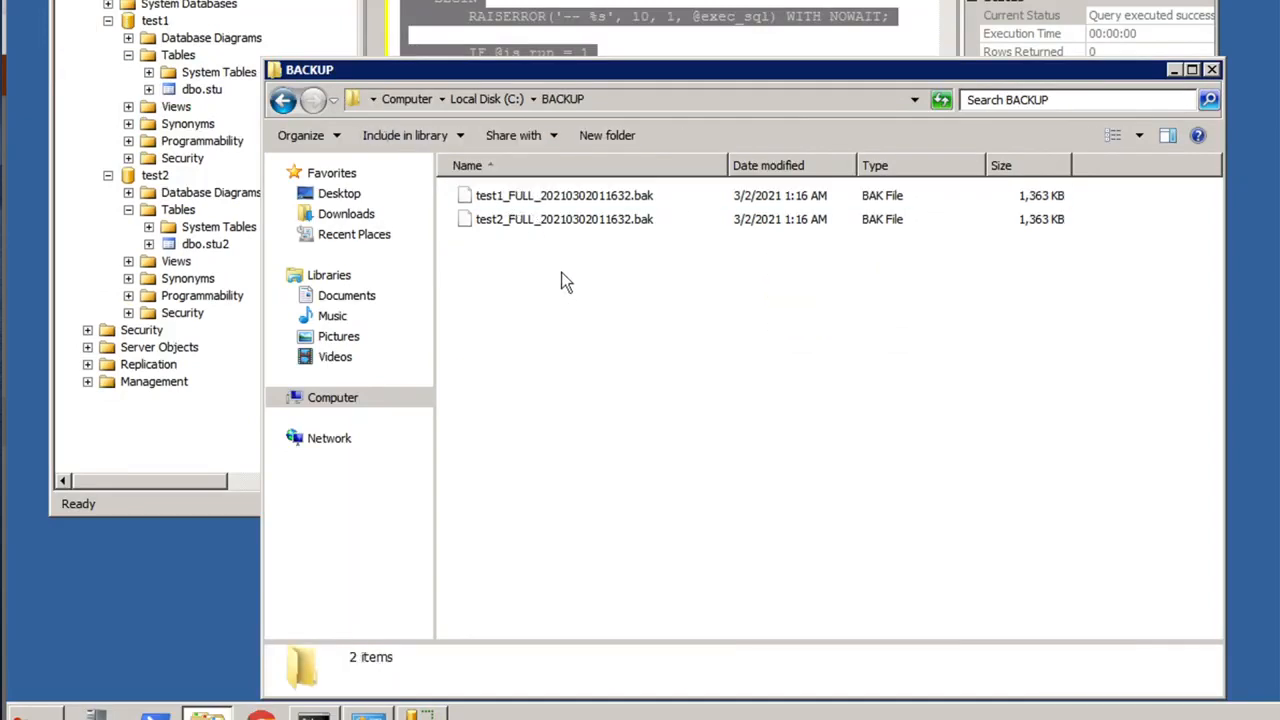
{"action": "left_click", "coordinate": [513, 200]}
{"action": "left_click", "coordinate": [525, 220]}
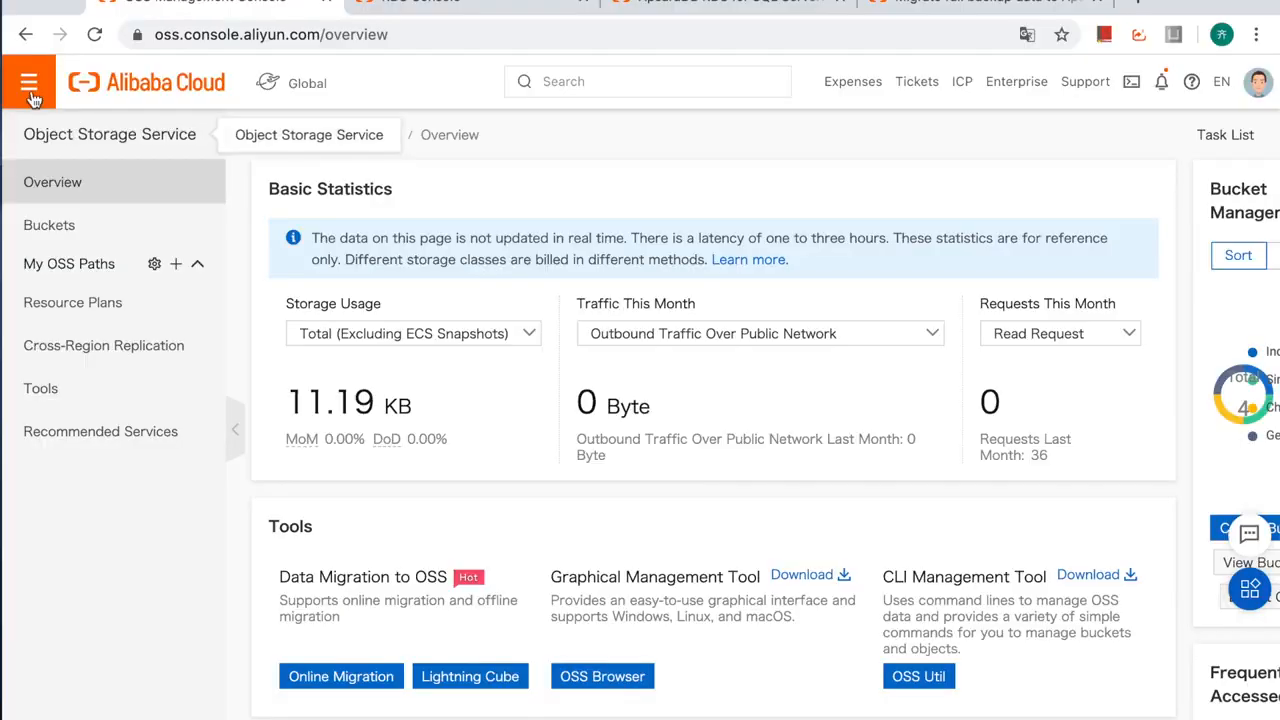
- Switch to the OSS console in the browser and start a new bucket named mssql-sg
{"action": "left_click", "coordinate": [28, 82]}
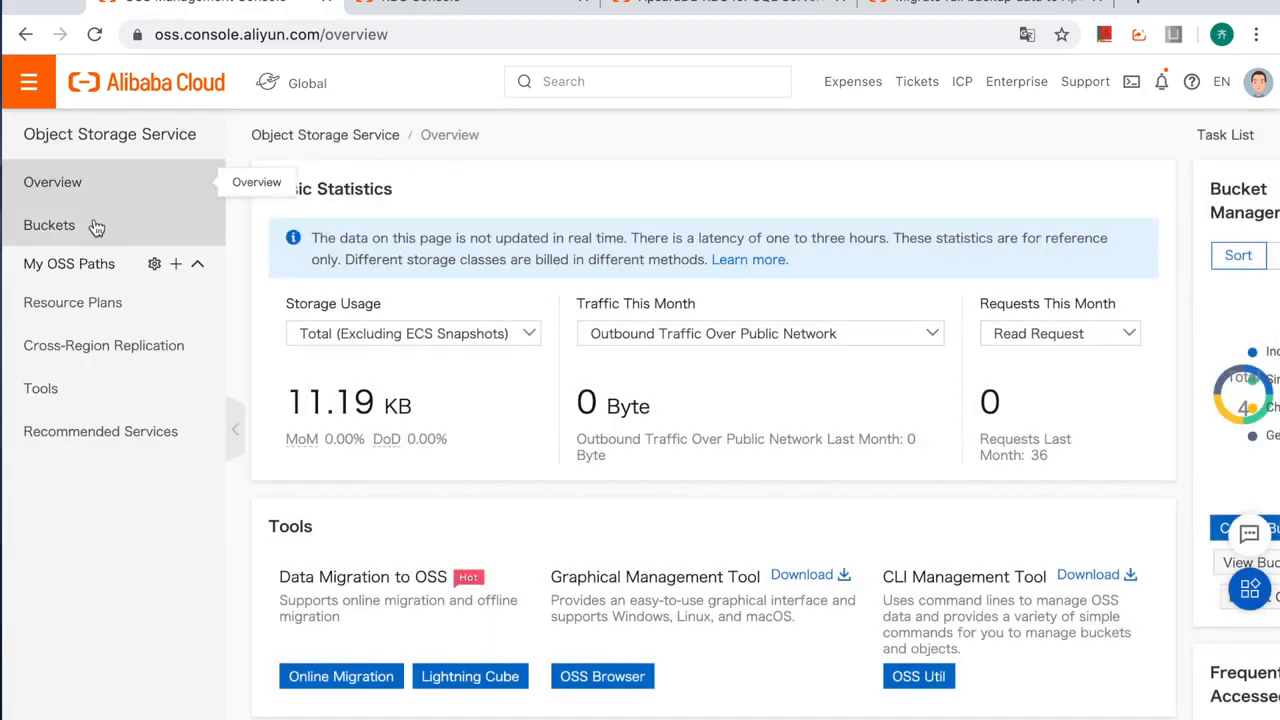
{"action": "left_click", "coordinate": [87, 229]}
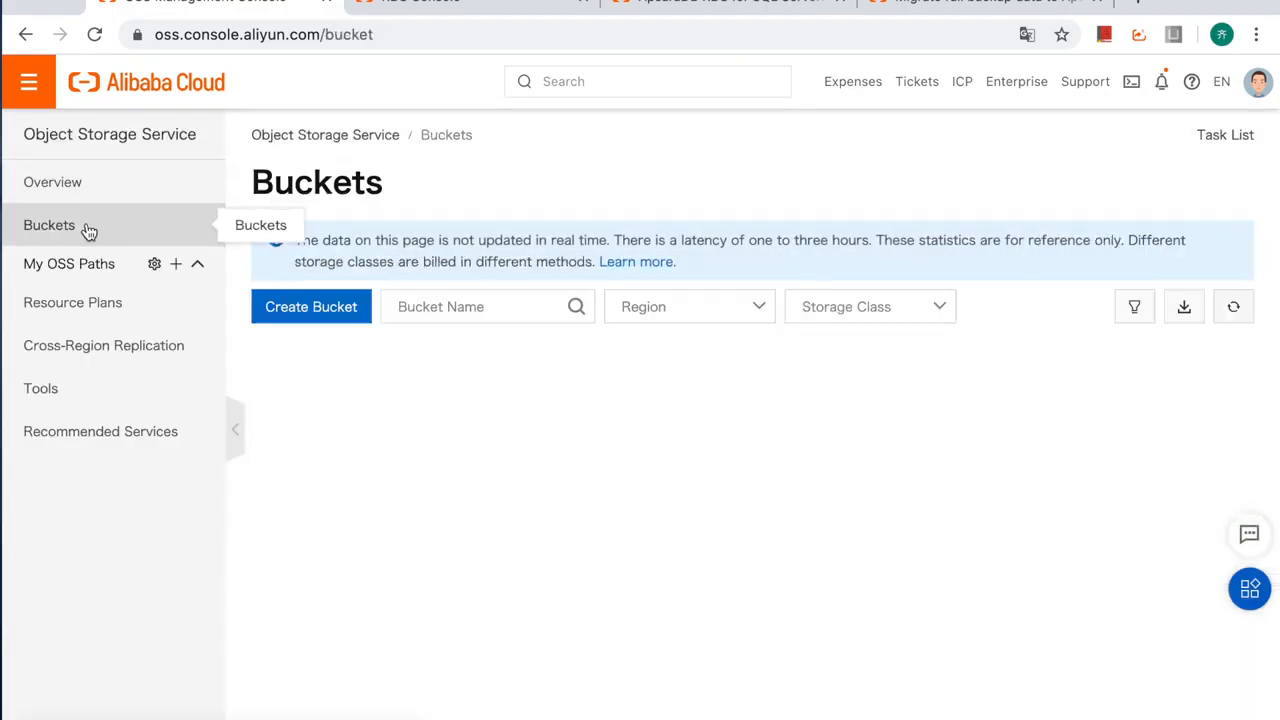
{"action": "left_click", "coordinate": [337, 318]}
{"action": "left_click", "coordinate": [736, 277]}
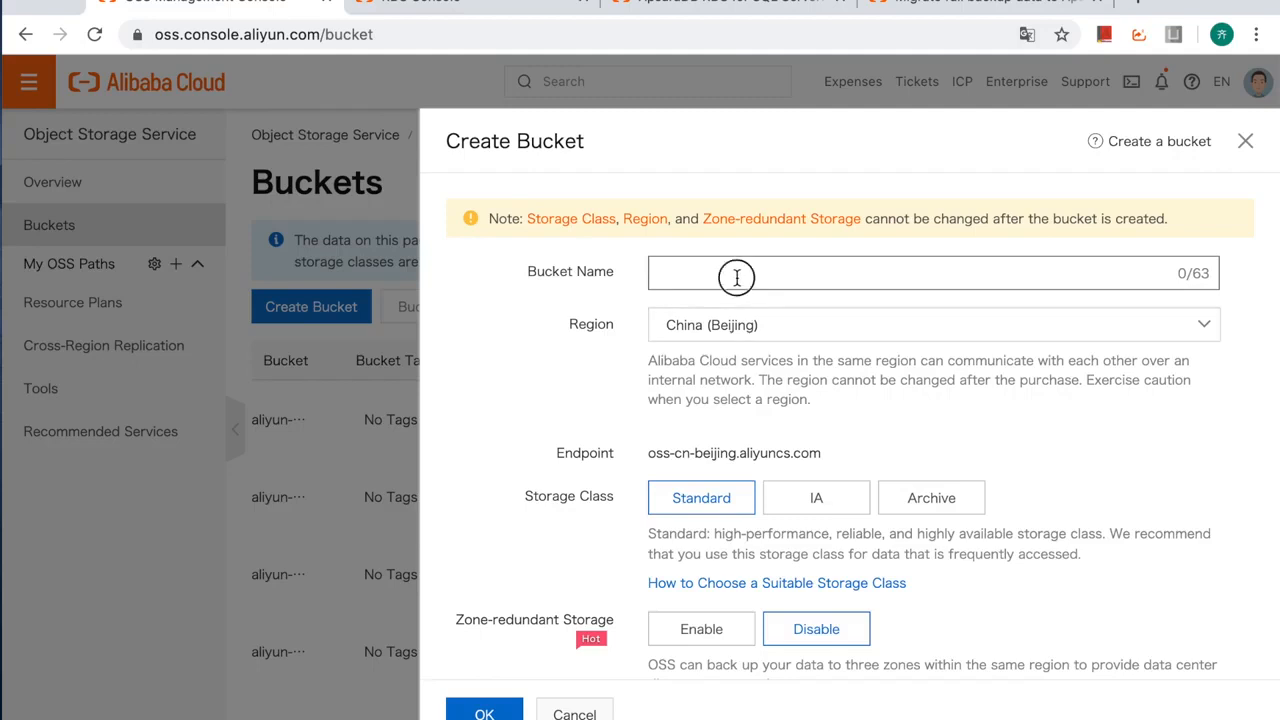
{"action": "type", "text": "mssql-"}
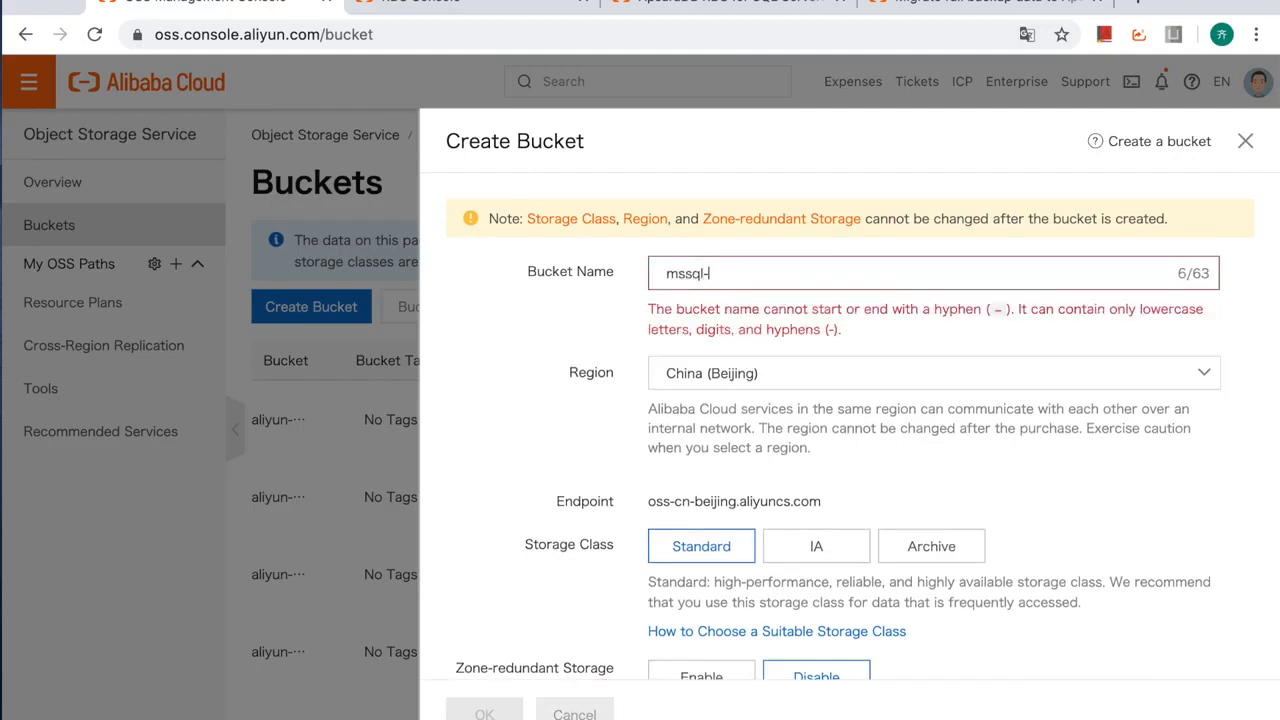
{"action": "type", "text": "sg"}
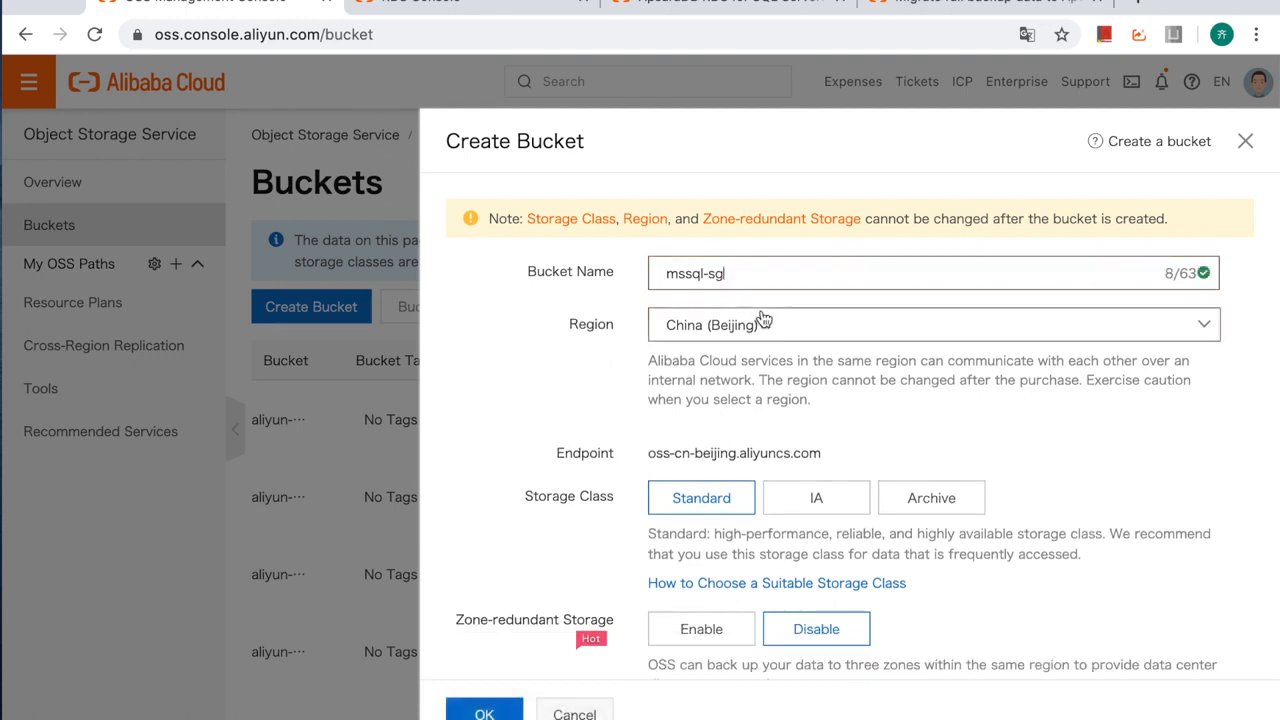
- Set the new bucket's region to Singapore
{"action": "left_click", "coordinate": [763, 320]}
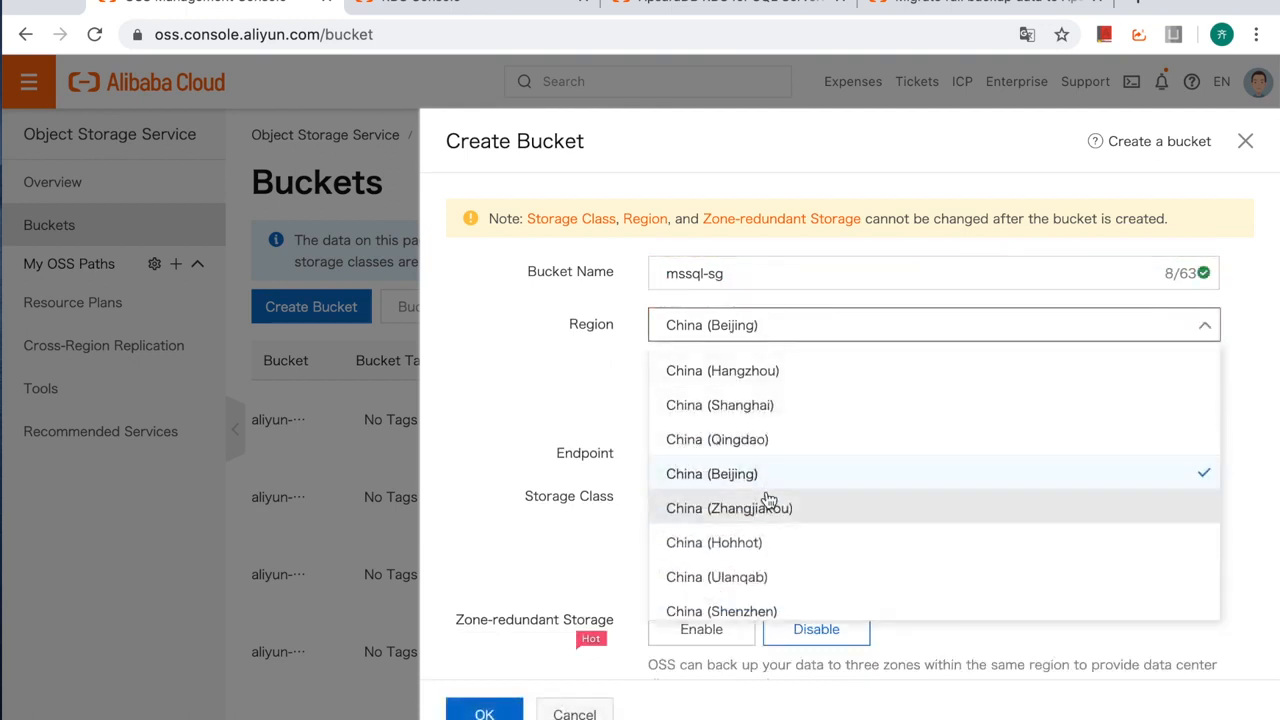
{"action": "scroll", "coordinate": [768, 498], "scroll_direction": "down", "scroll_amount": 3}
{"action": "scroll", "coordinate": [768, 498], "scroll_direction": "down", "scroll_amount": 4}
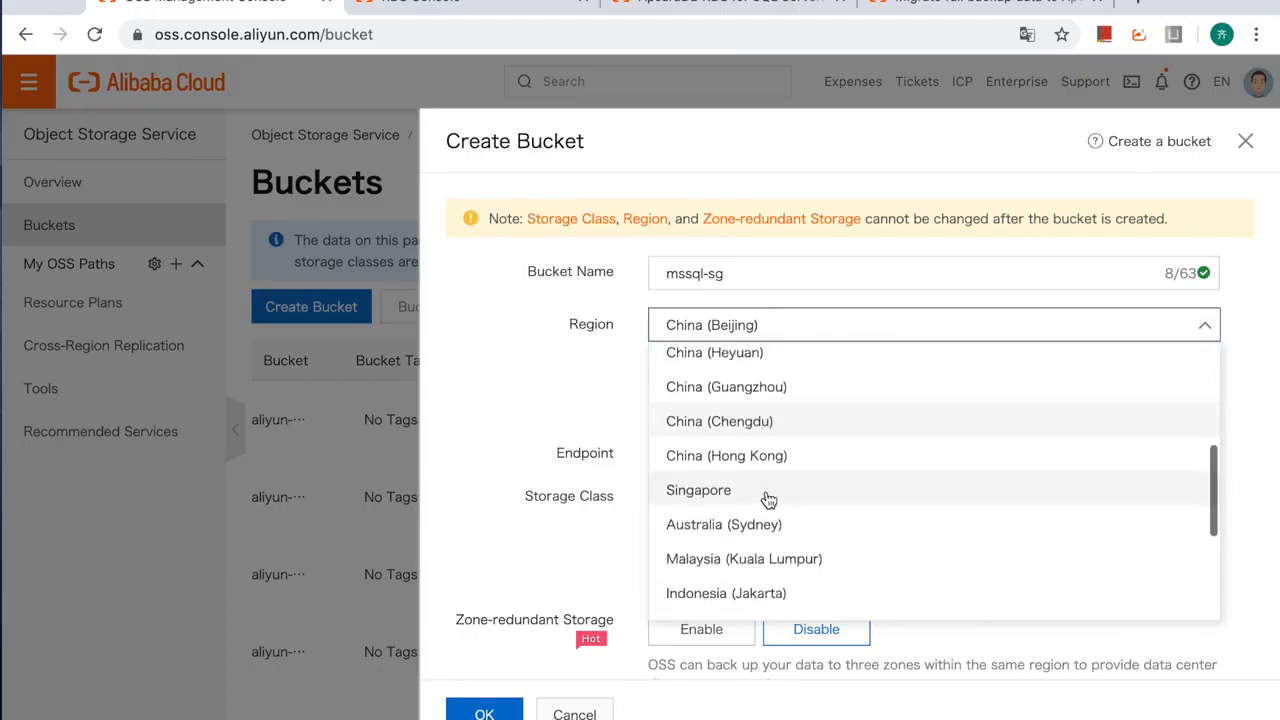
{"action": "left_click", "coordinate": [737, 498]}
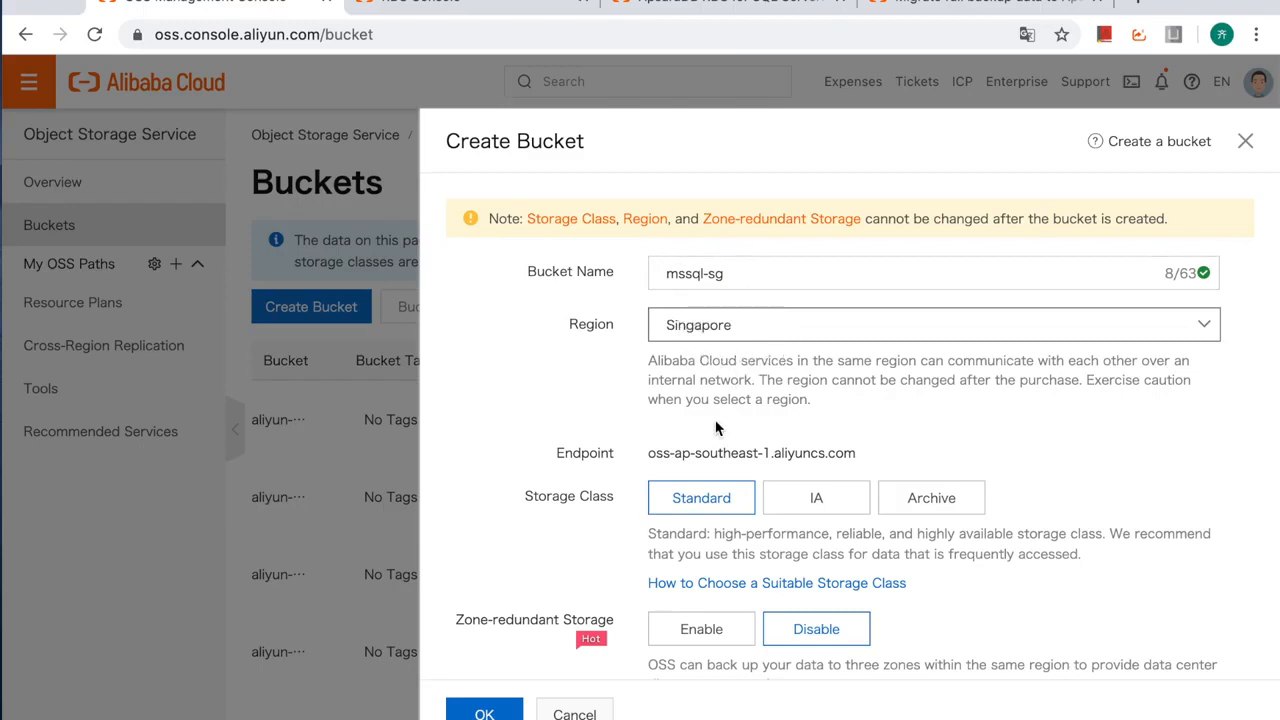
- Review the remaining bucket settings, create the bucket with their defaults, and dismiss the transfer acceleration tip
{"action": "scroll", "coordinate": [716, 428], "scroll_direction": "down", "scroll_amount": 5}
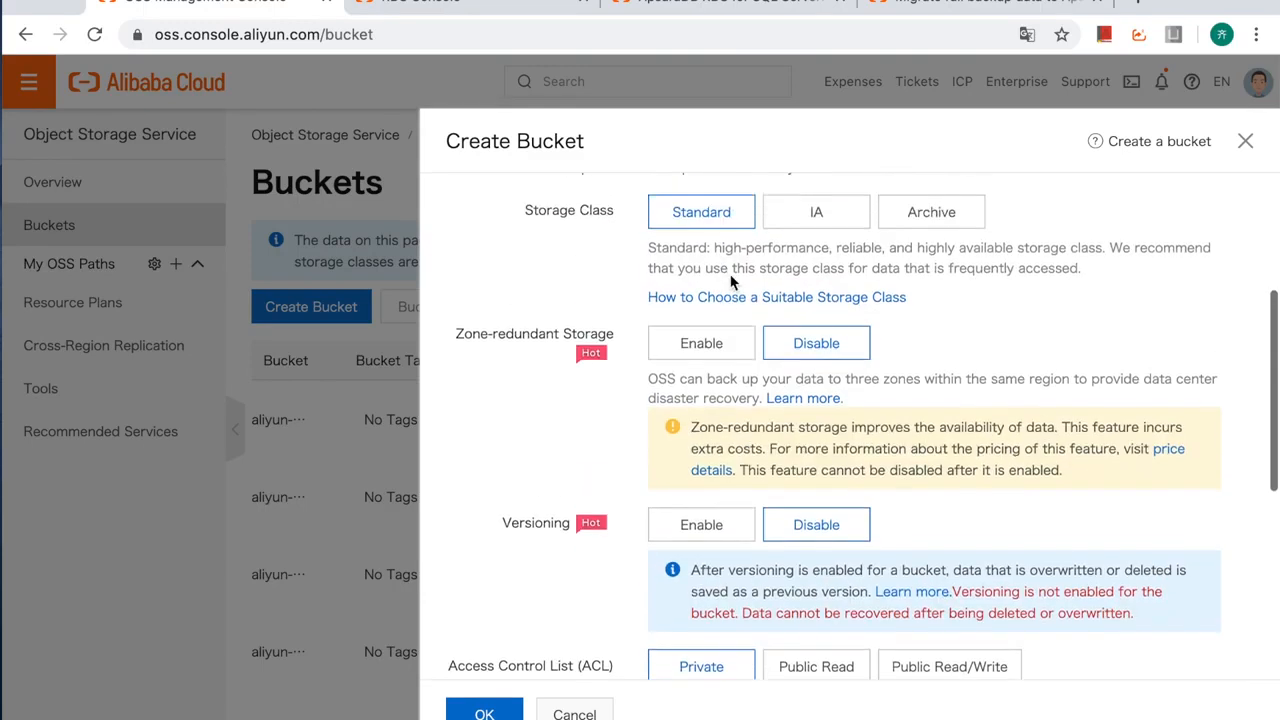
{"action": "scroll", "coordinate": [730, 283], "scroll_direction": "up", "scroll_amount": 5}
{"action": "scroll", "coordinate": [730, 283], "scroll_direction": "down", "scroll_amount": 6}
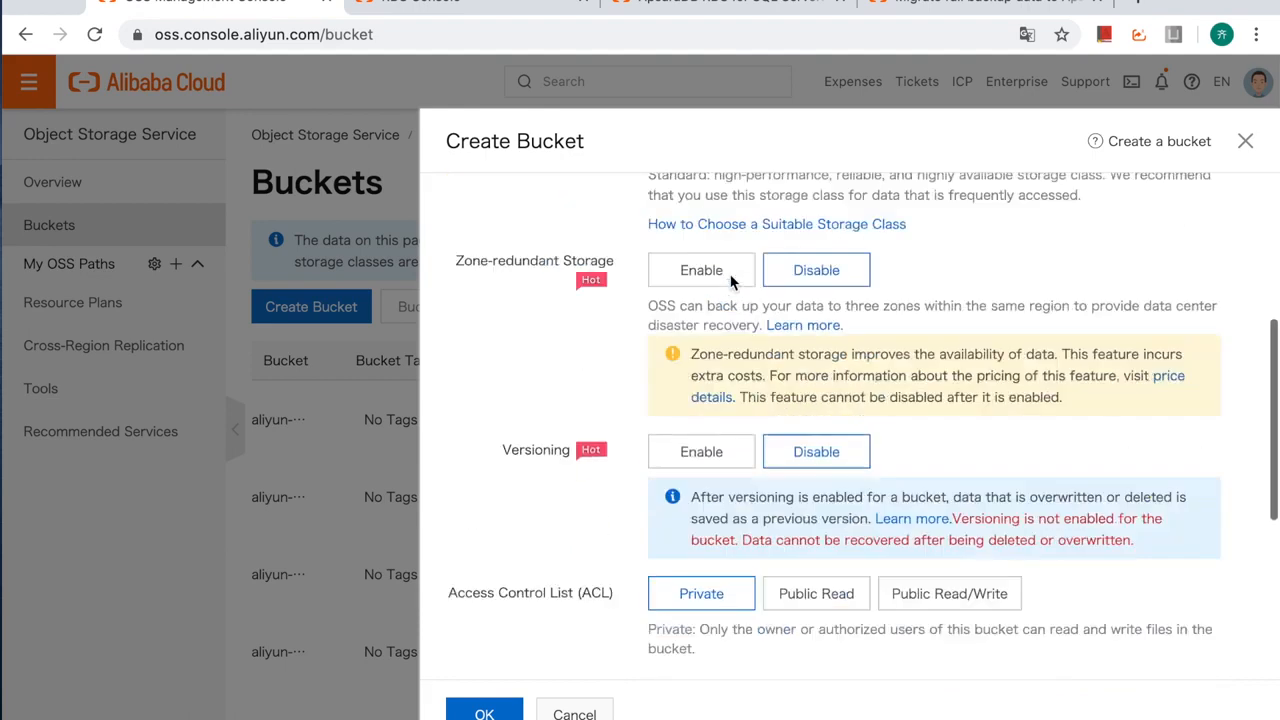
{"action": "scroll", "coordinate": [730, 283], "scroll_direction": "down", "scroll_amount": 7}
{"action": "left_click", "coordinate": [484, 712]}
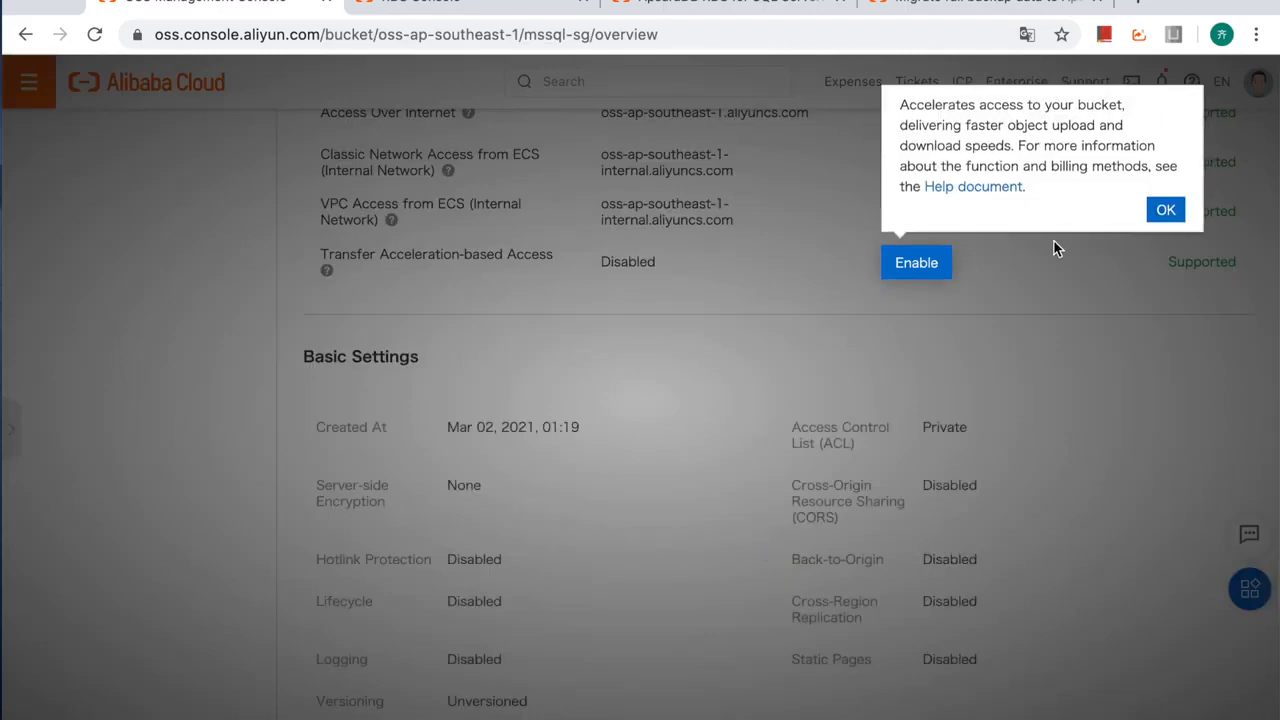
{"action": "left_click", "coordinate": [1166, 209]}
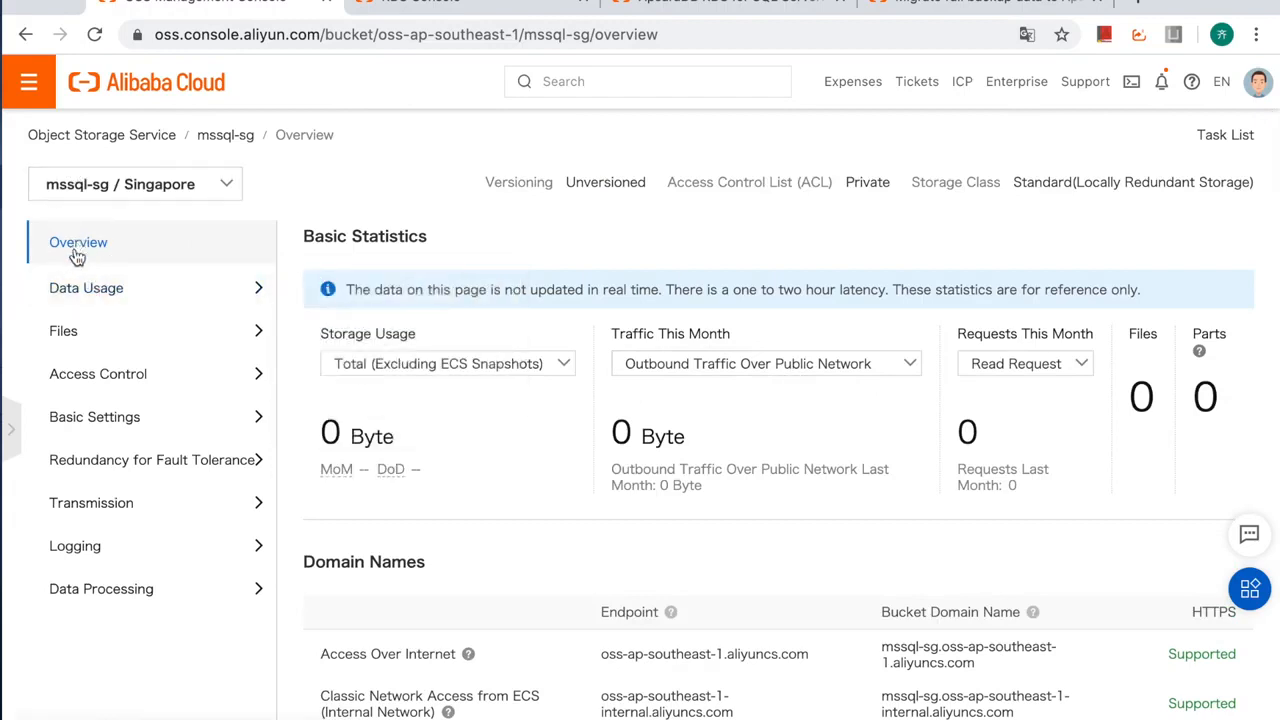
- Upload test1_FULL_20210302011632.bak and test2_FULL_20210302011632.bak from remote_desk to the mssql-sg bucket, and check their upload status
{"action": "left_click", "coordinate": [63, 314]}
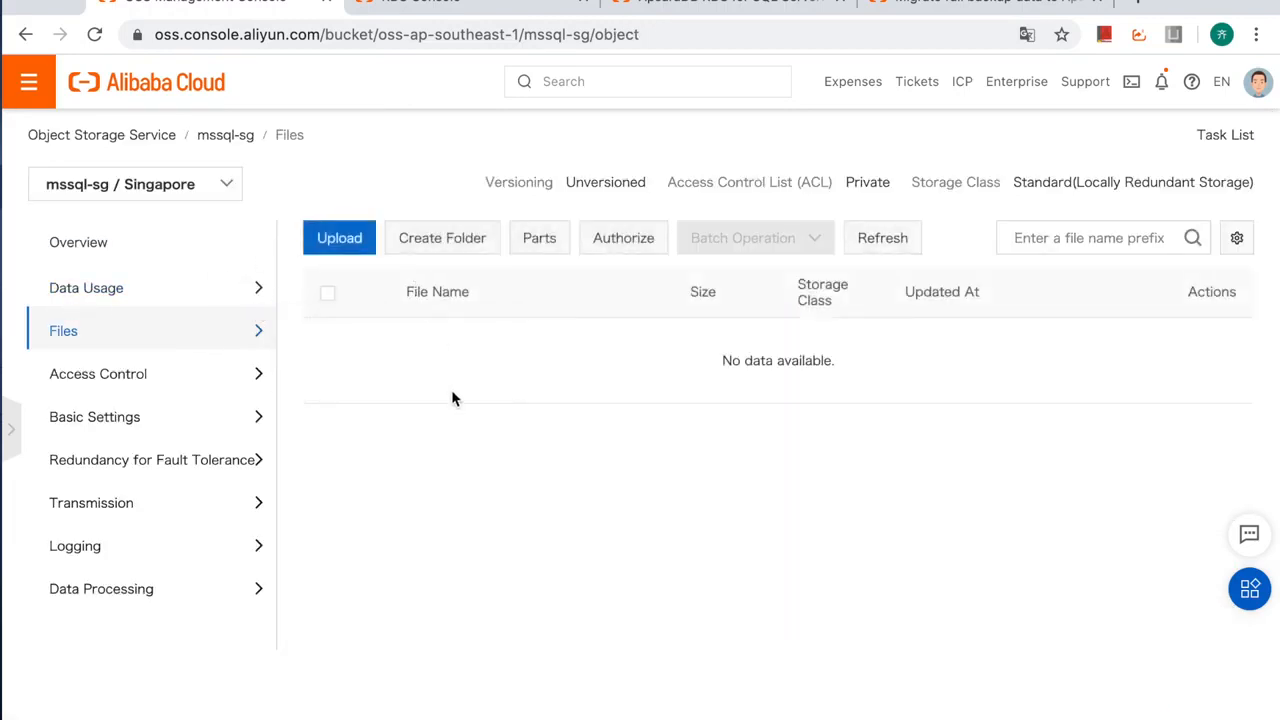
{"action": "left_click", "coordinate": [346, 245]}
{"action": "scroll", "coordinate": [881, 365], "scroll_direction": "down", "scroll_amount": 1}
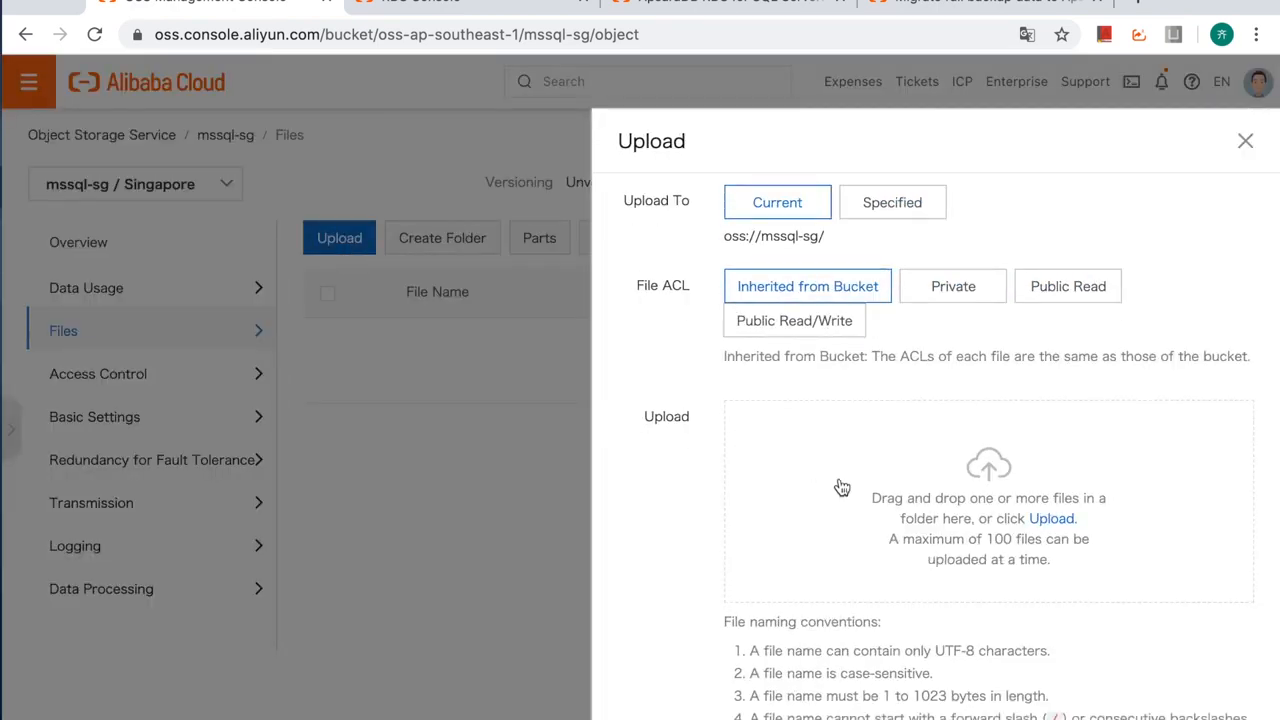
{"action": "left_click", "coordinate": [1055, 521]}
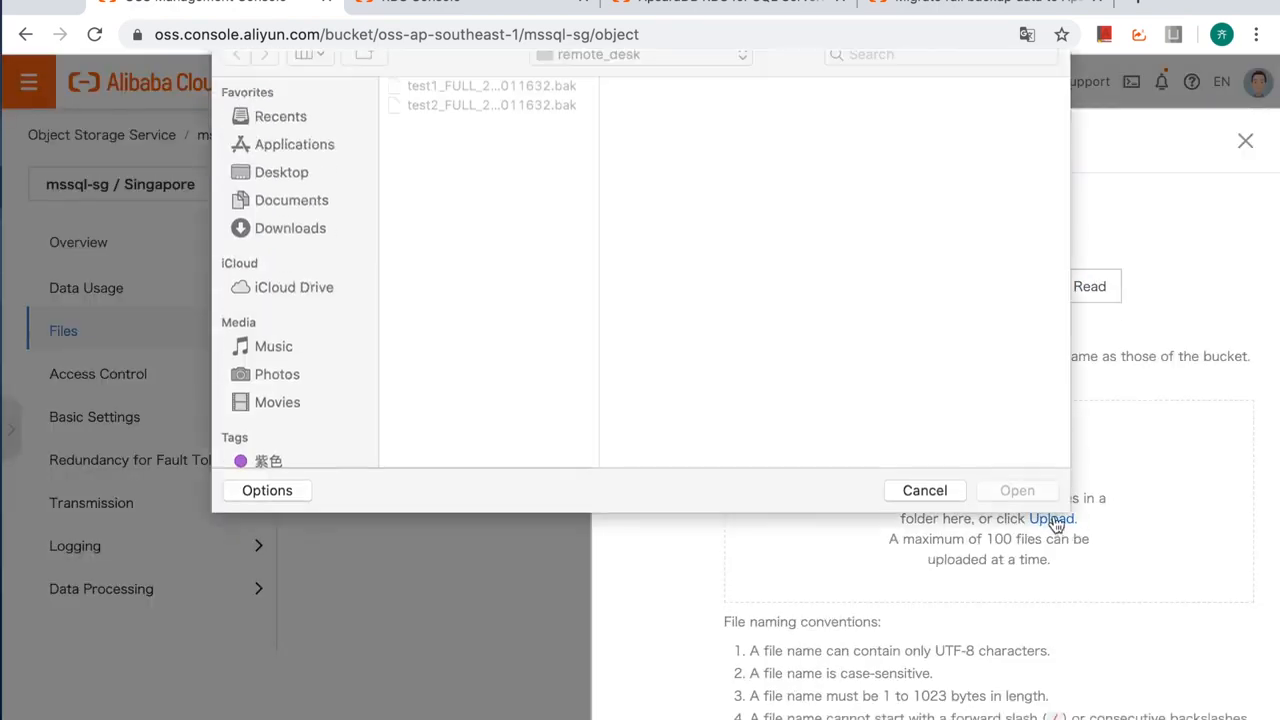
{"action": "left_click", "coordinate": [566, 166]}
{"action": "left_click_drag", "start_coordinate": [566, 166], "coordinate": [420, 108]}
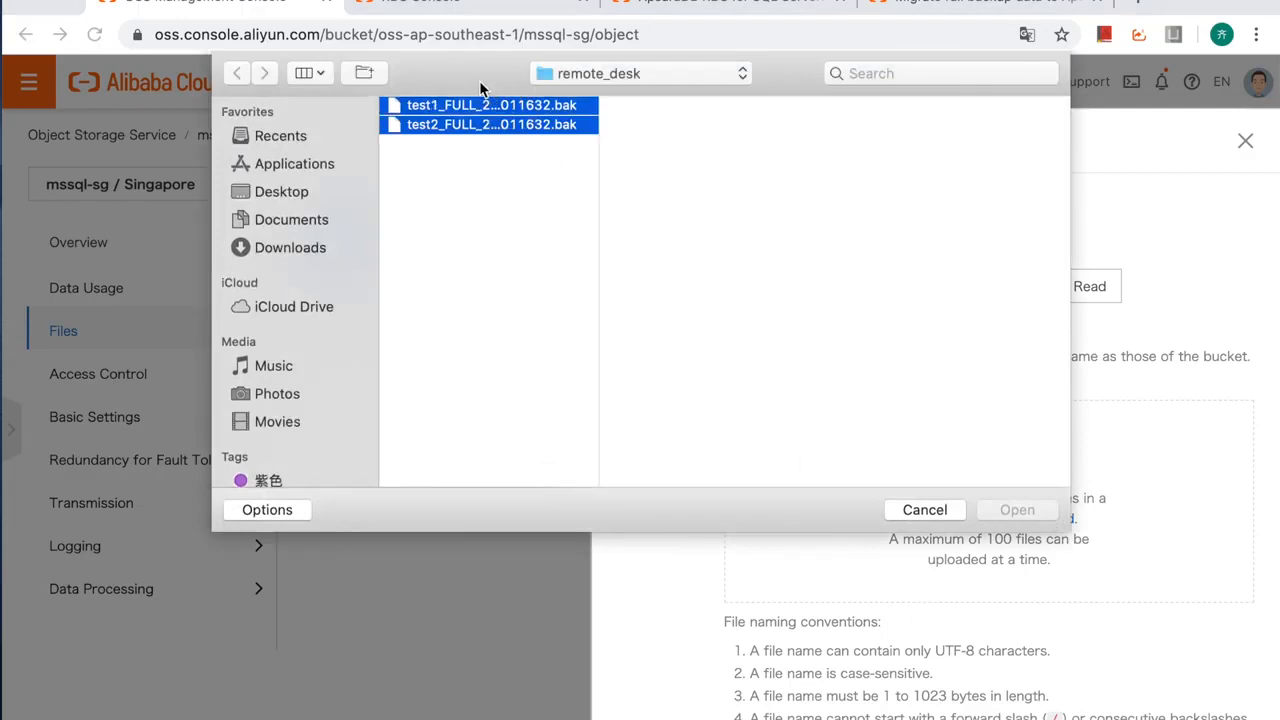
{"action": "left_click", "coordinate": [1017, 510]}
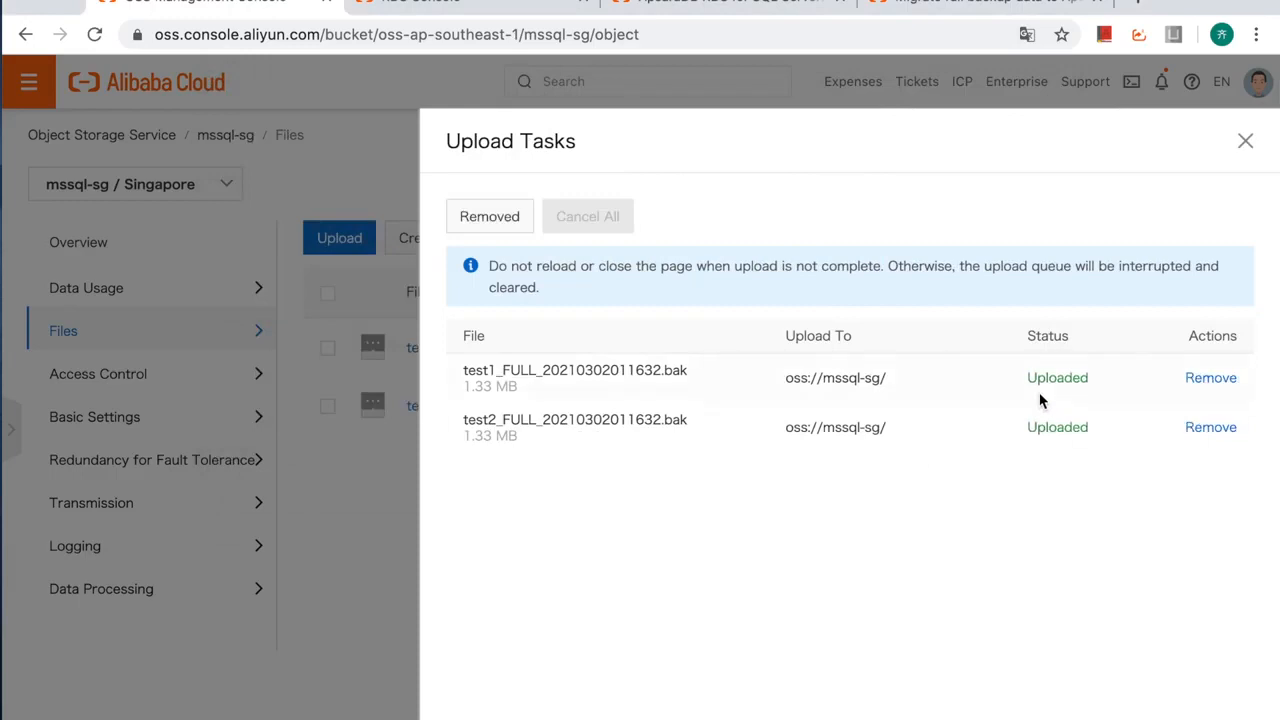
{"action": "left_click_drag", "start_coordinate": [1027, 380], "coordinate": [1090, 376]}
{"action": "left_click", "coordinate": [1120, 207]}
{"action": "left_click", "coordinate": [1245, 140]}
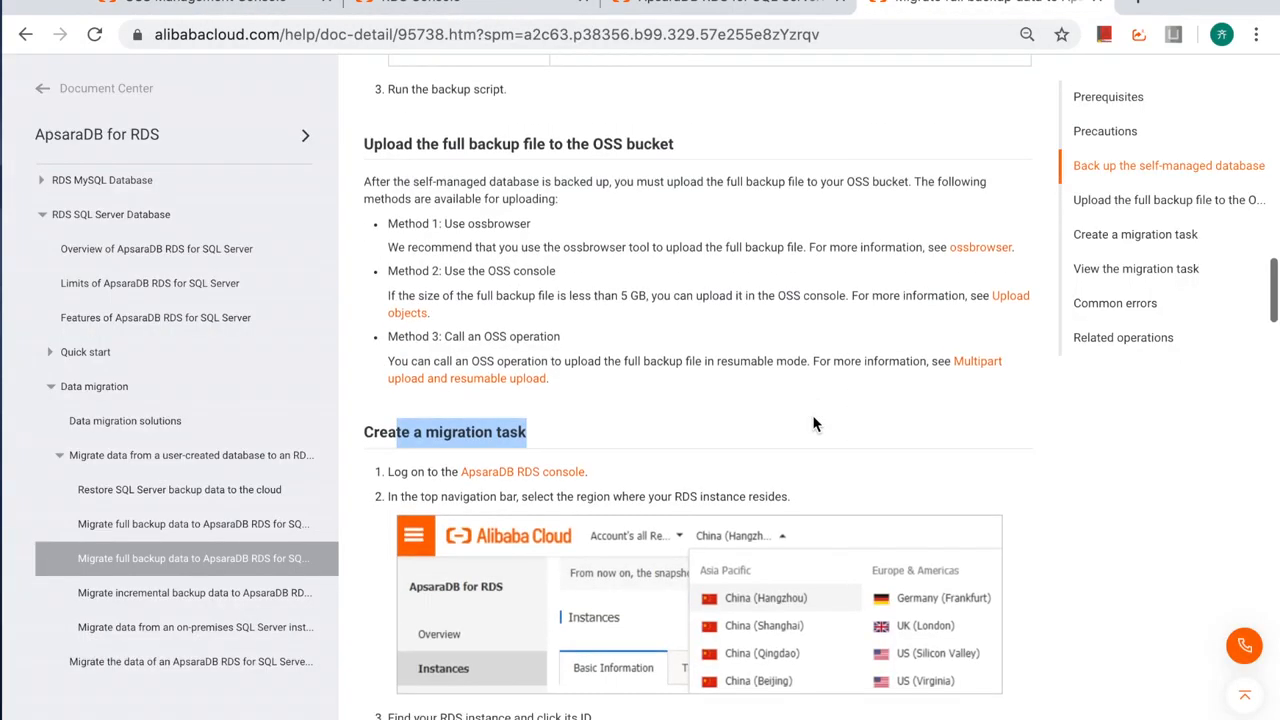
- Start an OSS backup data migration for RDS instance test-2016EE and advance the Import Guide to Import Data
{"action": "left_click_drag", "start_coordinate": [398, 432], "coordinate": [513, 432]}
{"action": "scroll", "coordinate": [513, 432], "scroll_direction": "down", "scroll_amount": 2}
{"action": "left_click", "coordinate": [459, 3]}
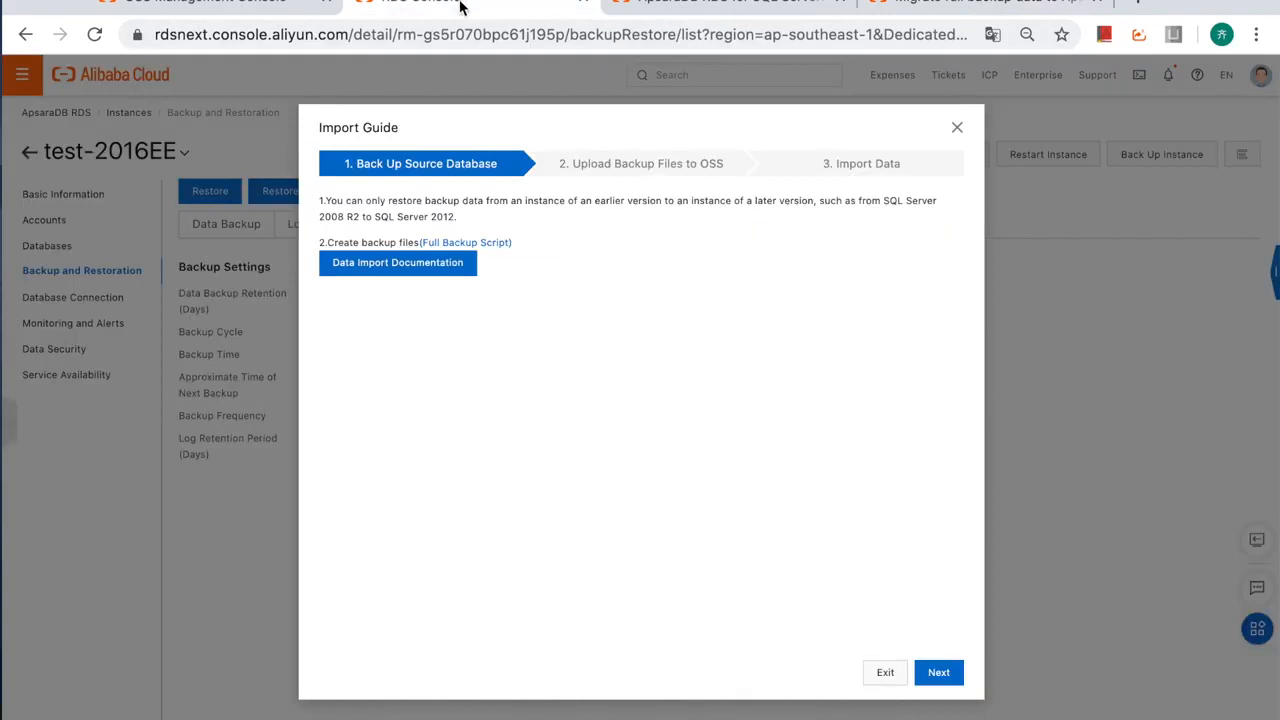
{"action": "left_click", "coordinate": [957, 127]}
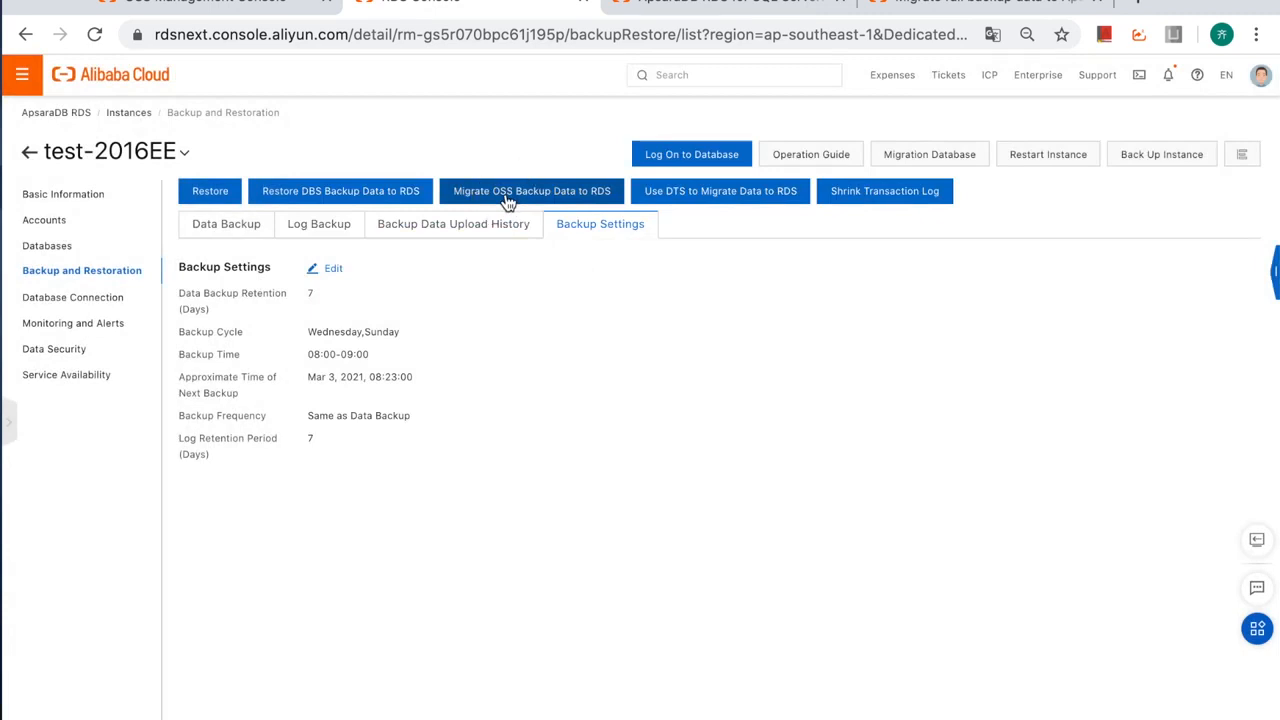
{"action": "left_click", "coordinate": [507, 198]}
{"action": "left_click", "coordinate": [940, 678]}
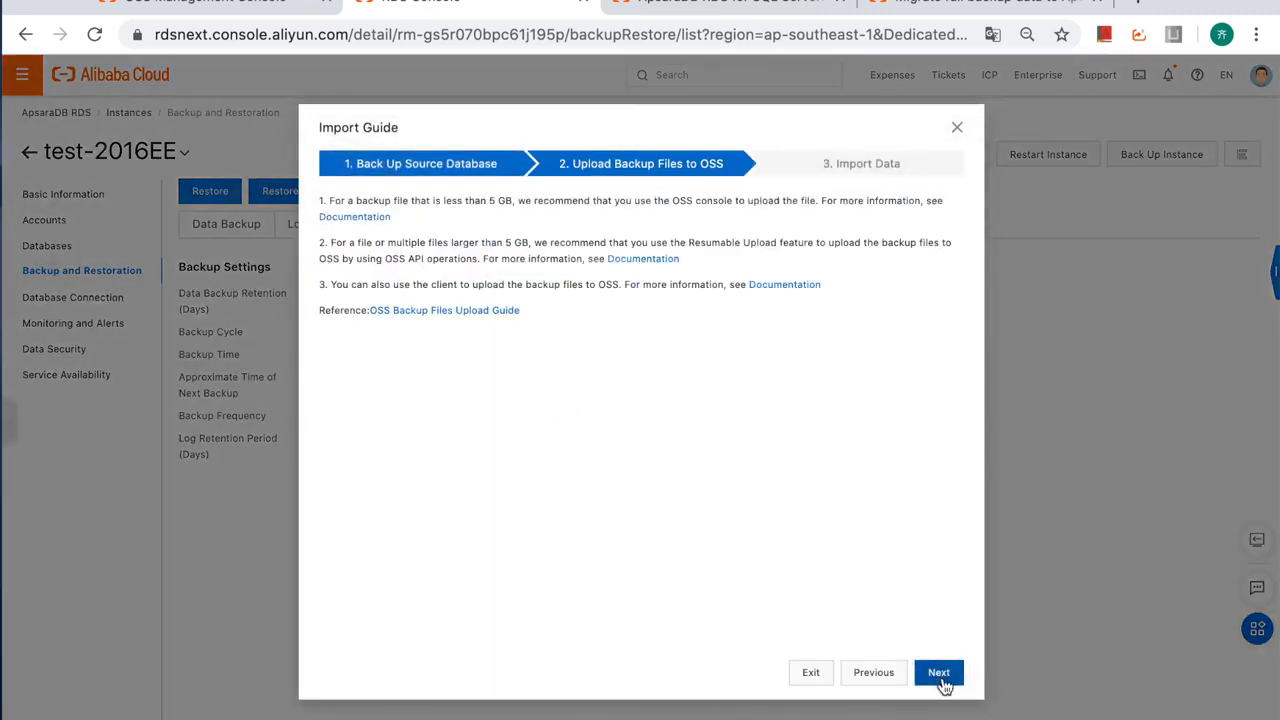
{"action": "left_click", "coordinate": [948, 677]}
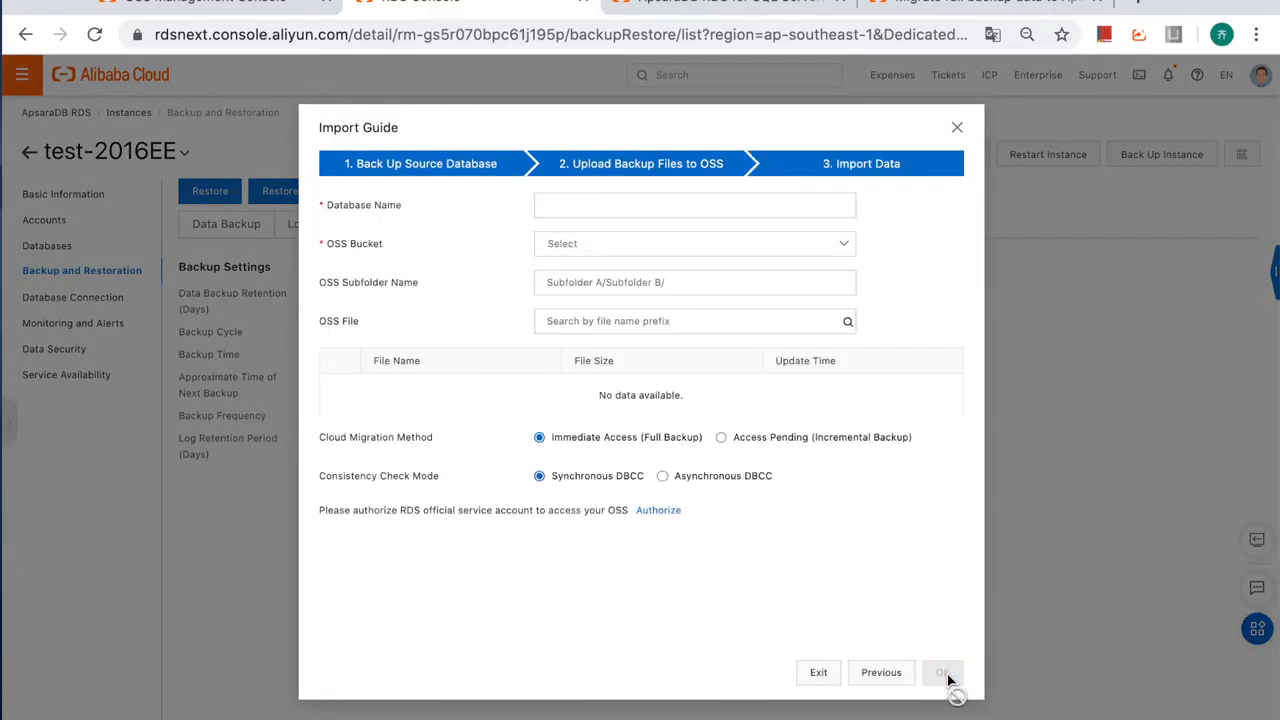
- Try to import test1_FULL_20210302011632.bak from the mssql-sg bucket as database test1_2016, and dismiss the resulting dialog
{"action": "left_click", "coordinate": [563, 210]}
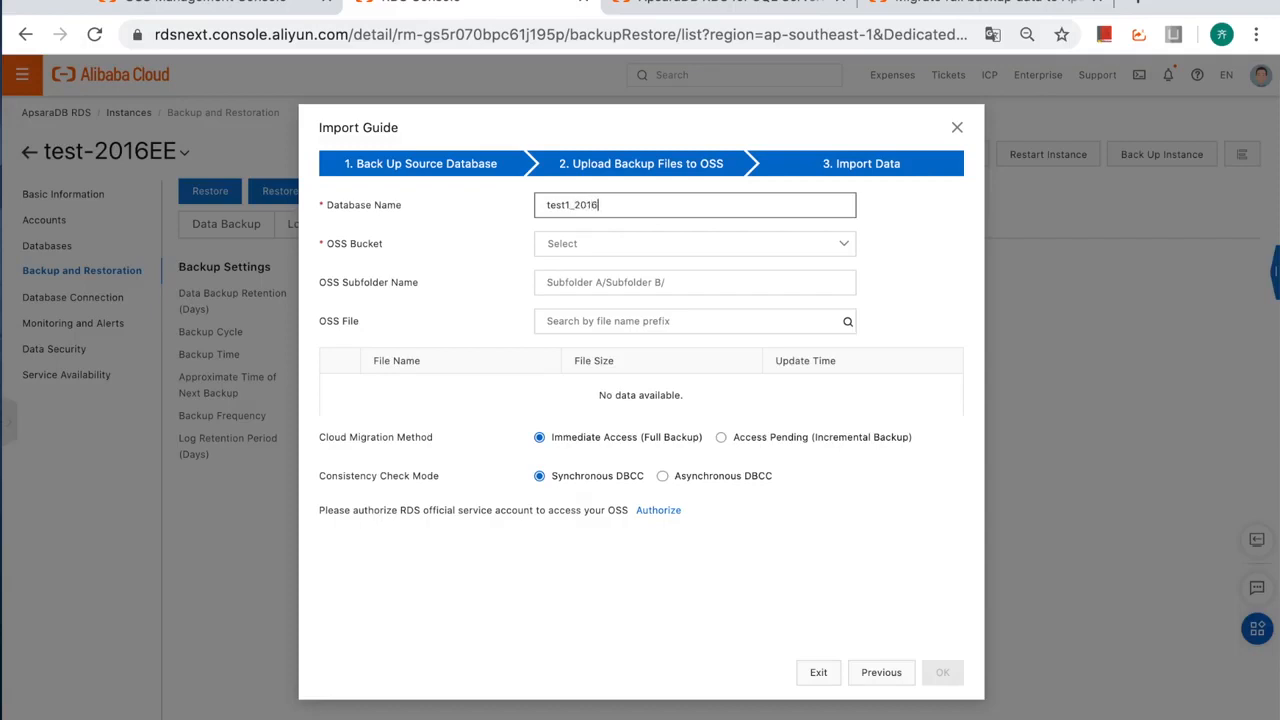
{"action": "left_click", "coordinate": [602, 246]}
{"action": "left_click", "coordinate": [587, 301]}
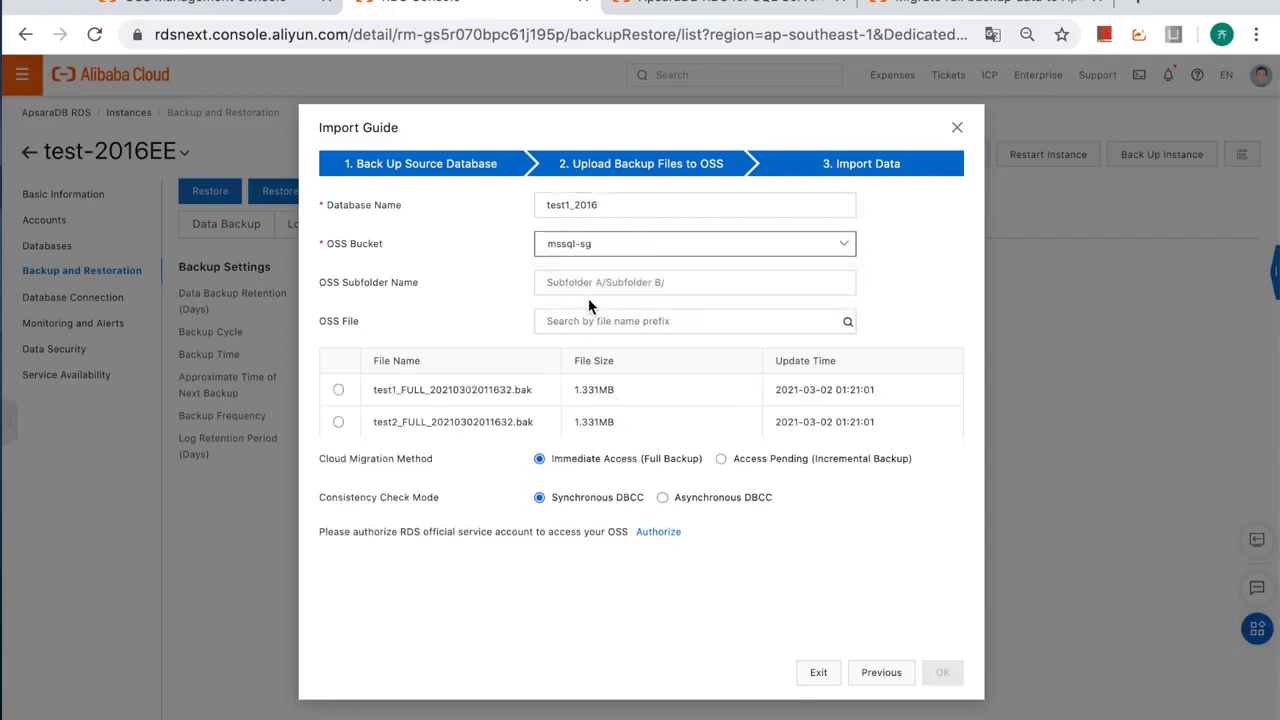
{"action": "left_click", "coordinate": [338, 390]}
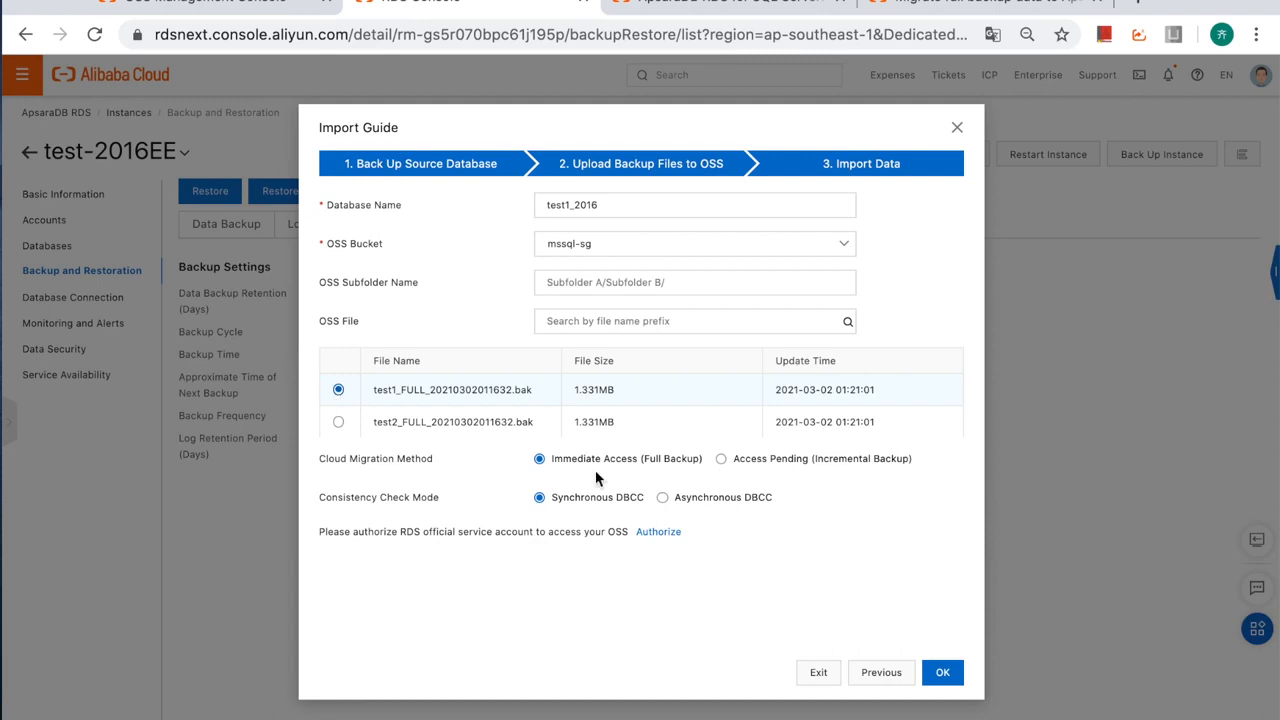
{"action": "left_click", "coordinate": [943, 676]}
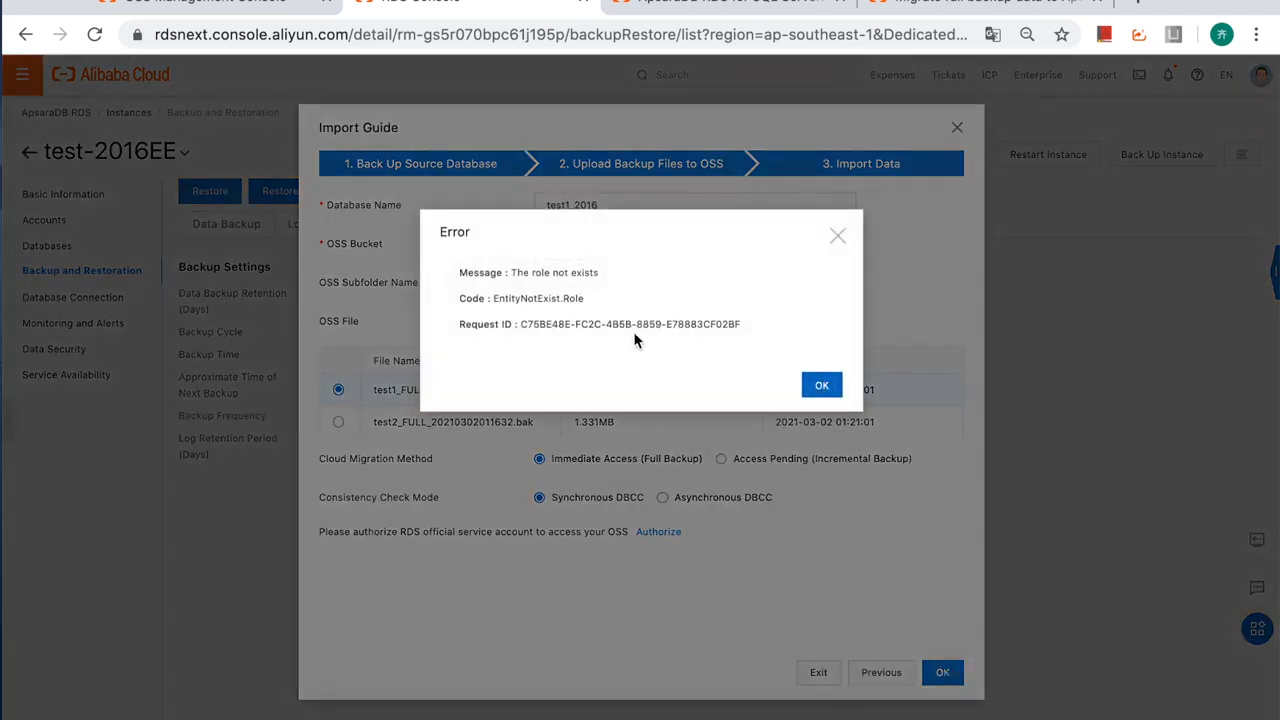
{"action": "left_click_drag", "start_coordinate": [507, 274], "coordinate": [628, 303]}
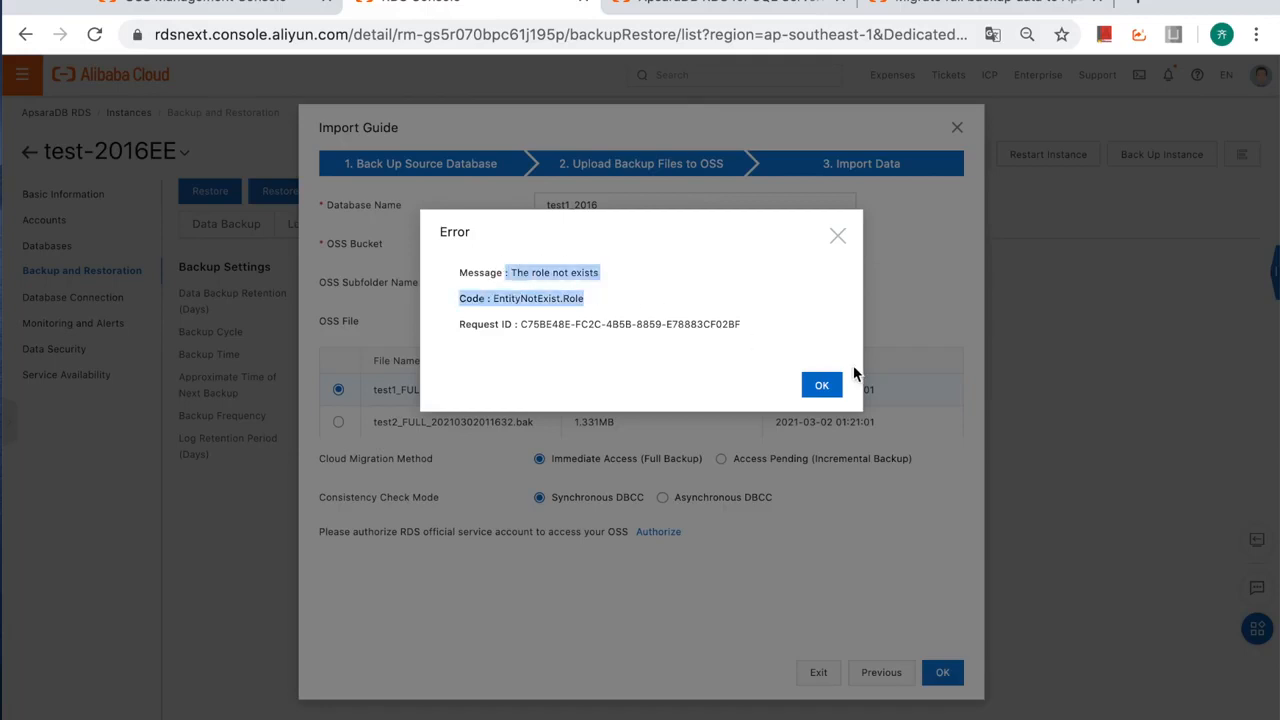
{"action": "left_click", "coordinate": [825, 388]}
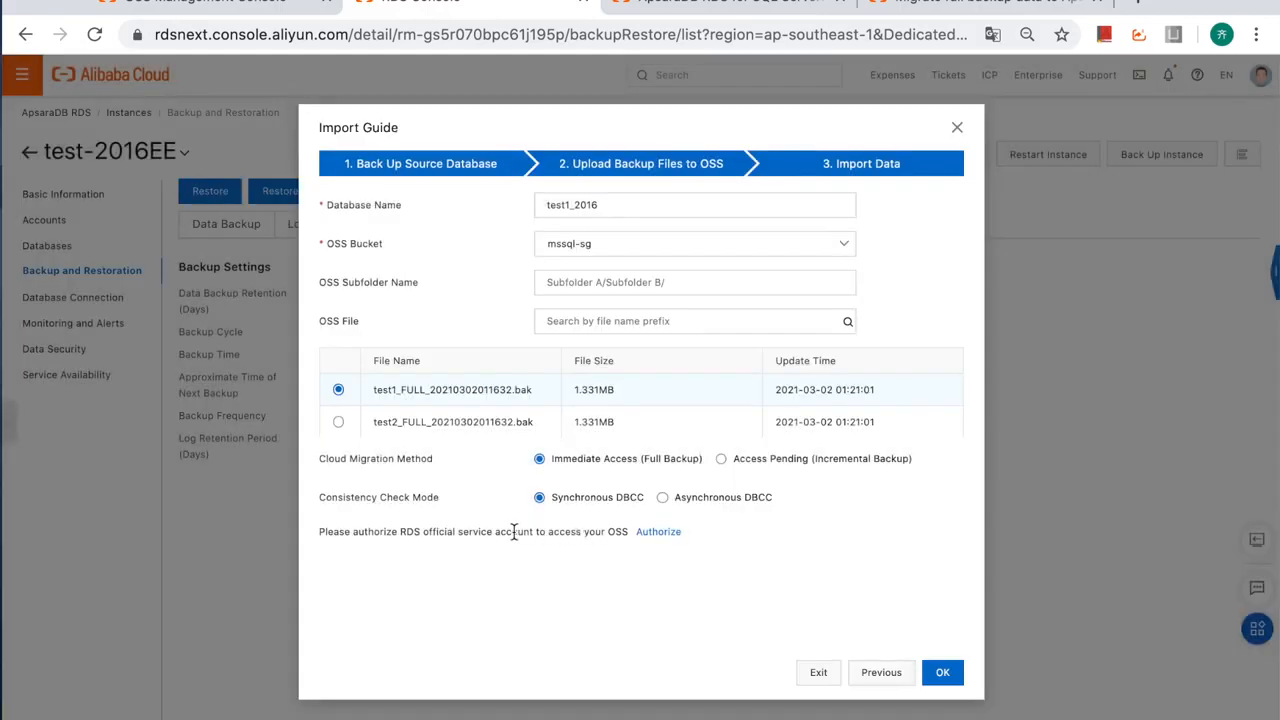
- Authorize RDS to access OSS with AliyunRDSImportRole, and resubmit the test1_2016 import in the RDS console
{"action": "left_click_drag", "start_coordinate": [492, 531], "coordinate": [690, 531]}
{"action": "left_click", "coordinate": [722, 550]}
{"action": "left_click", "coordinate": [659, 533]}
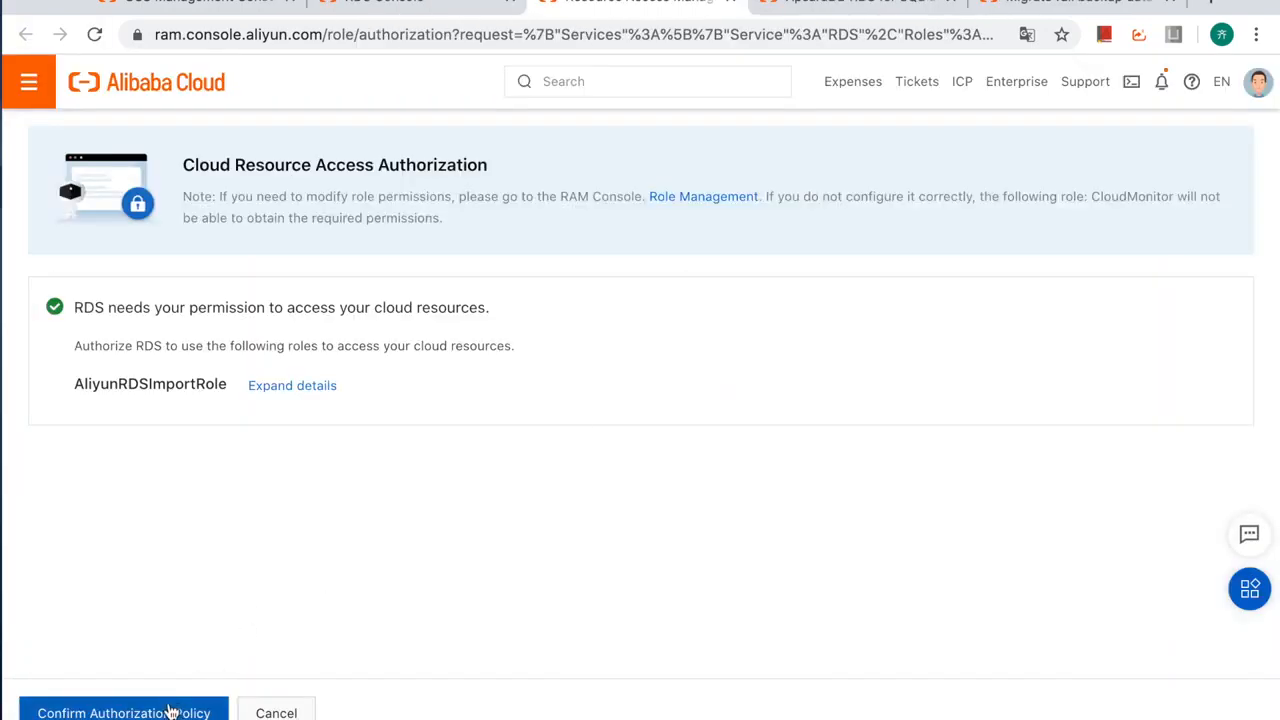
{"action": "left_click", "coordinate": [155, 712]}
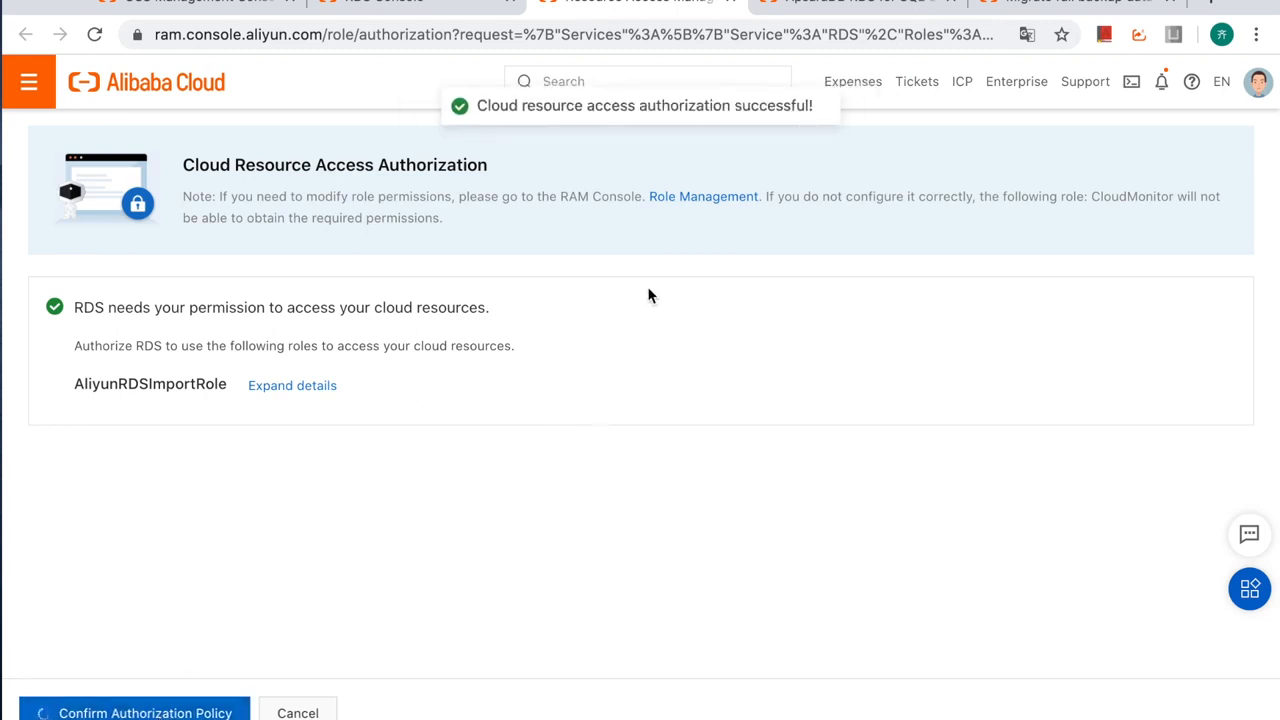
{"action": "left_click", "coordinate": [445, 5]}
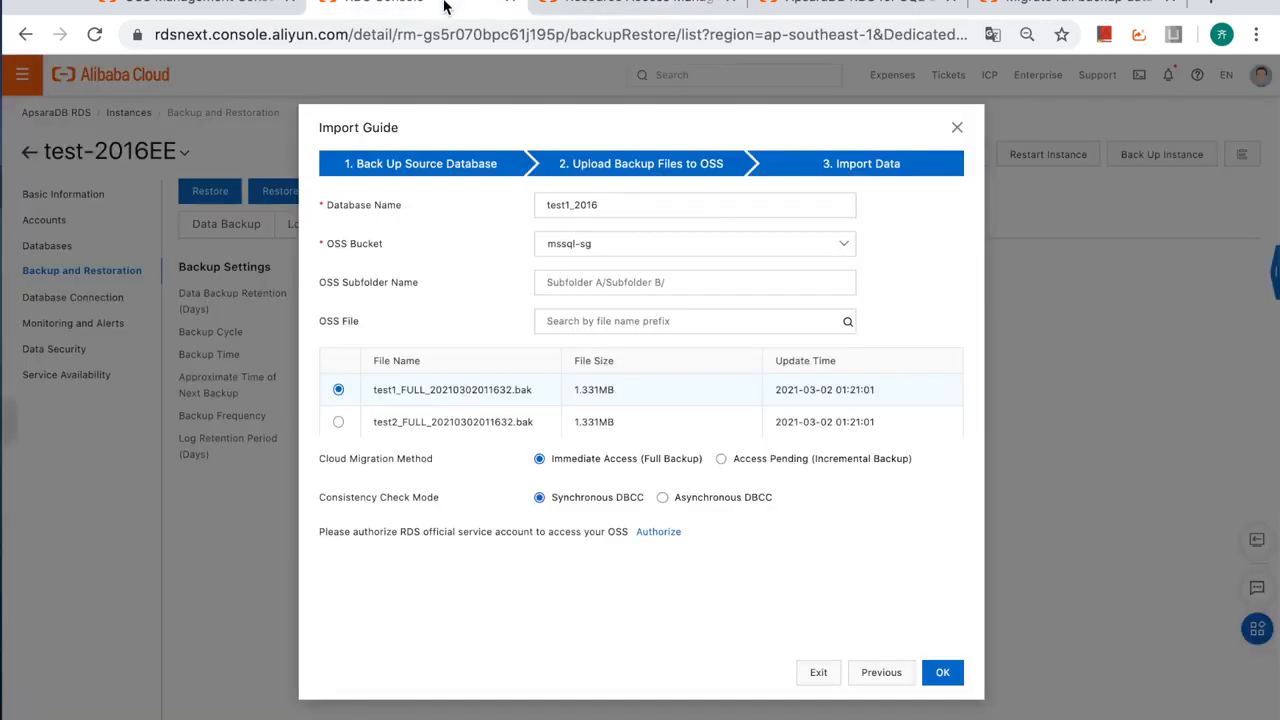
{"action": "left_click", "coordinate": [943, 674]}
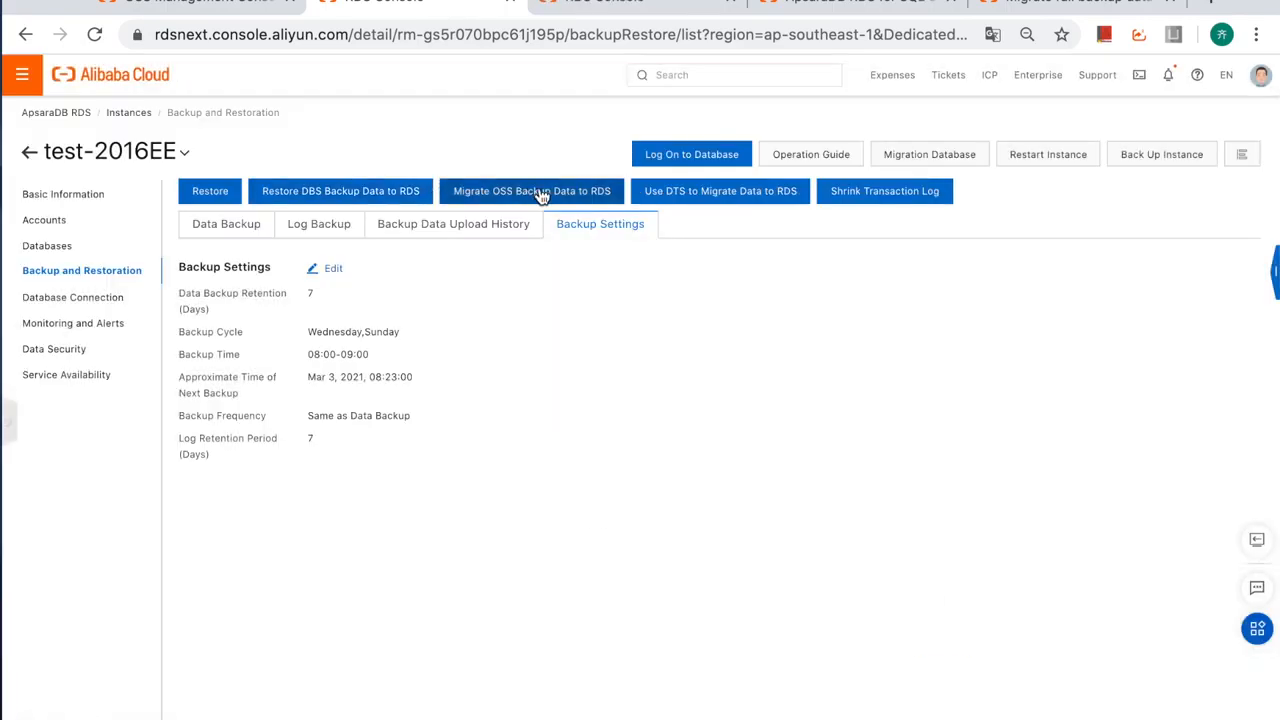
- Import test2_FULL_20210302011632.bak from the mssql-sg bucket as database test2_2016 through a new OSS backup migration
{"action": "left_click", "coordinate": [540, 195]}
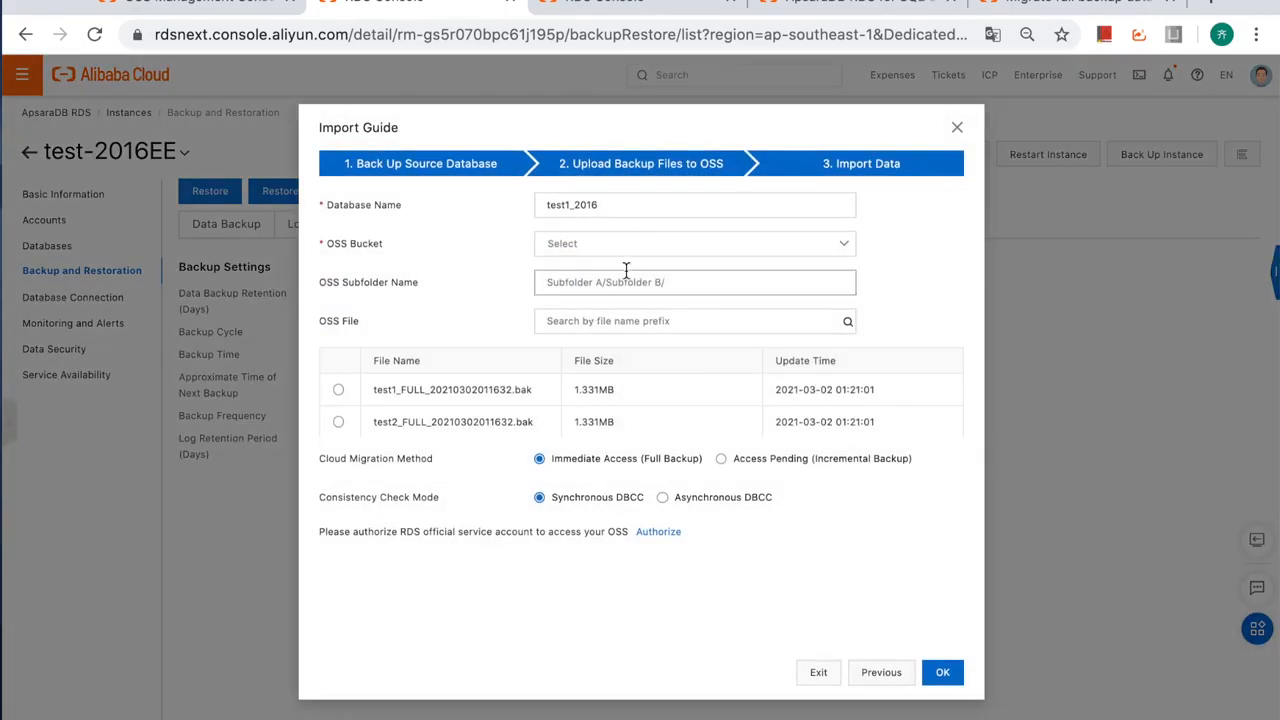
{"action": "left_click", "coordinate": [571, 205]}
{"action": "key", "text": "BackSpace"}
{"action": "type", "text": "2"}
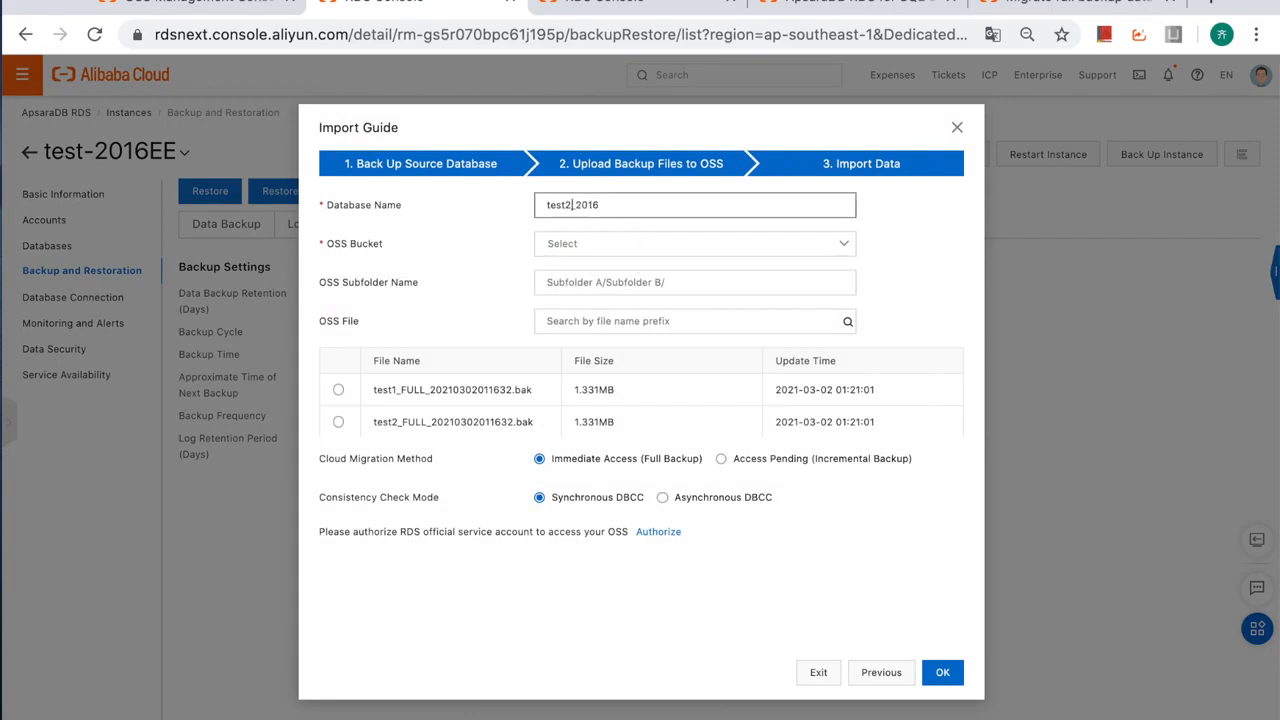
{"action": "left_click", "coordinate": [645, 244]}
{"action": "left_click", "coordinate": [622, 305]}
{"action": "left_click", "coordinate": [611, 320]}
{"action": "left_click", "coordinate": [338, 422]}
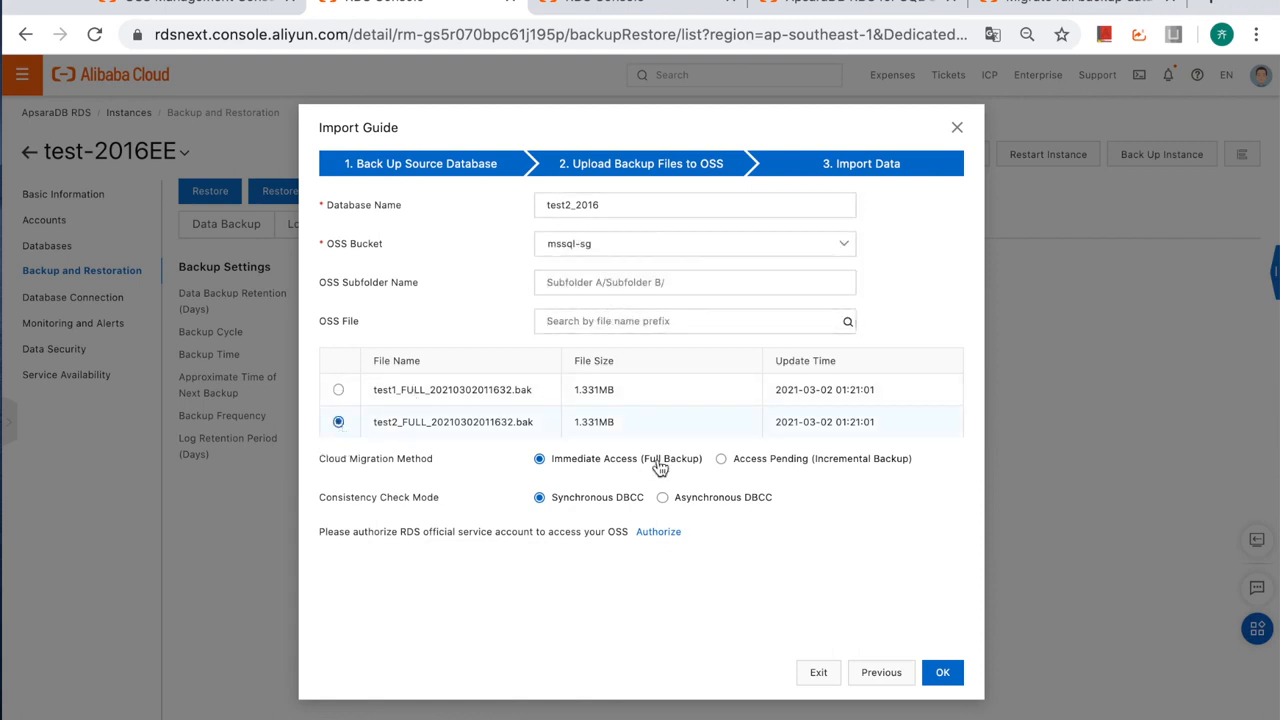
{"action": "left_click", "coordinate": [935, 677]}
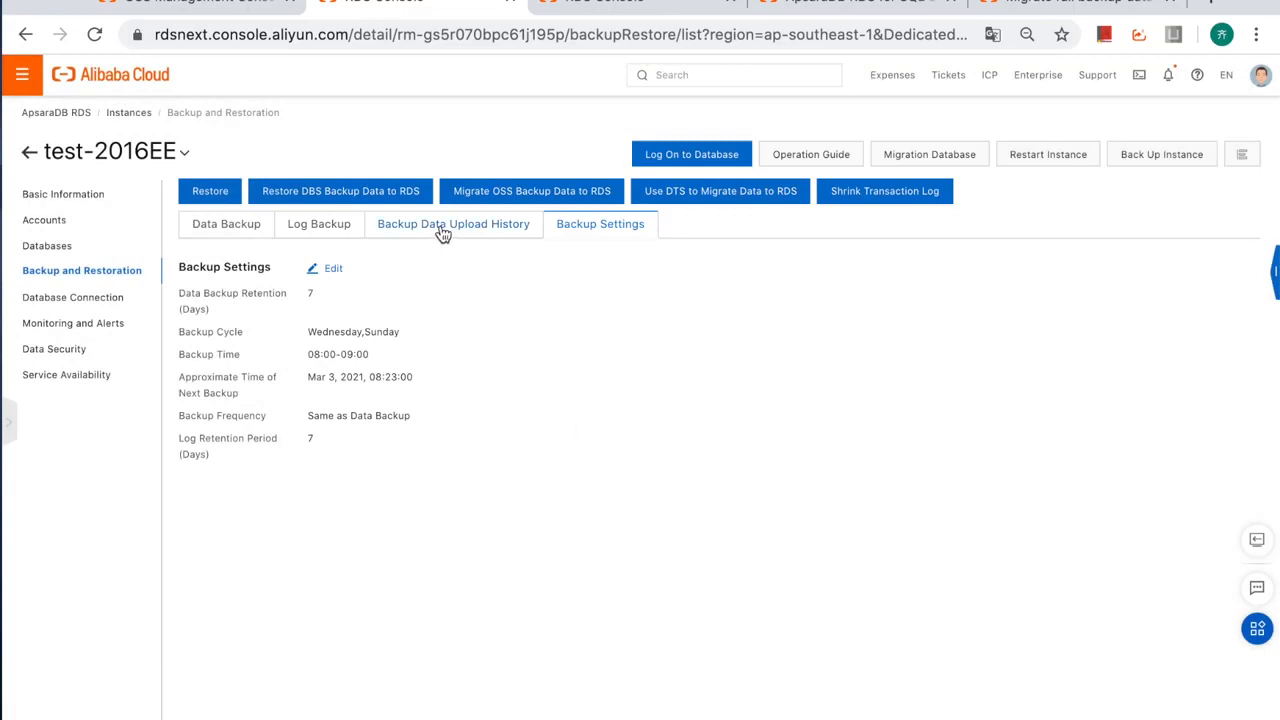
- Check the status of the test1_2016 and test2_2016 import tasks in the backup data upload history, refreshing the page as needed
{"action": "left_click", "coordinate": [442, 232]}
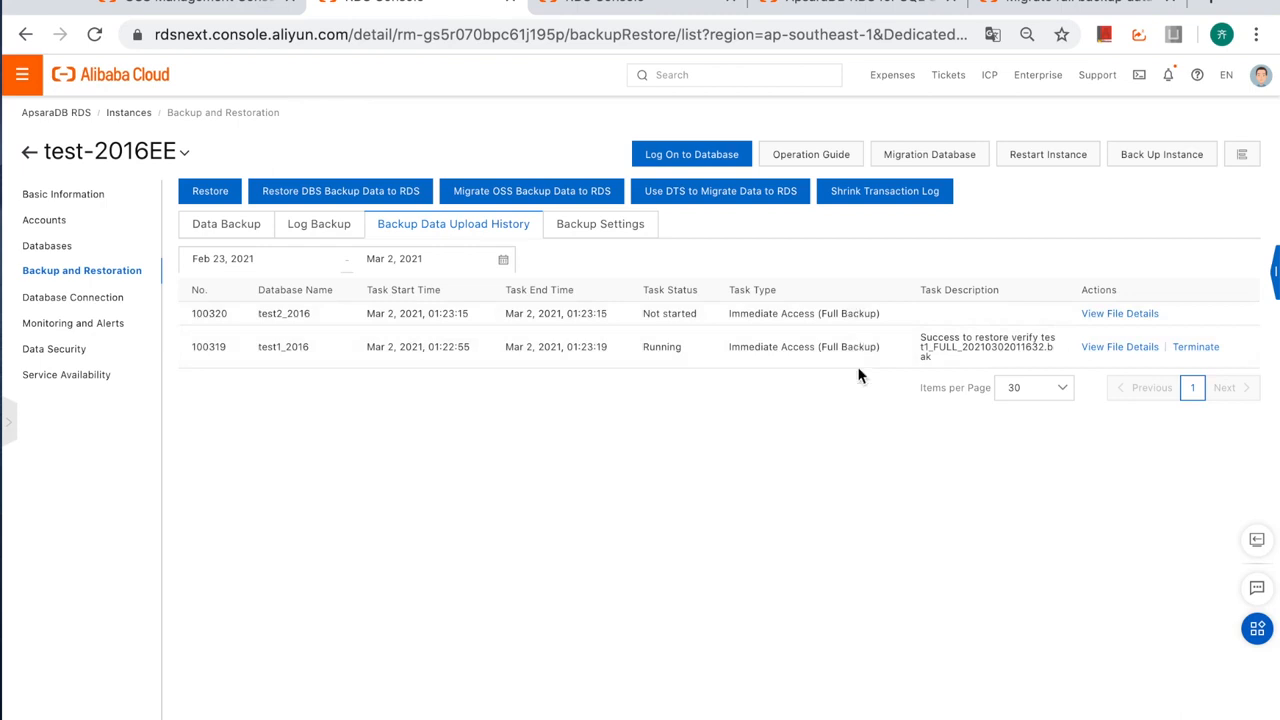
{"action": "left_click", "coordinate": [607, 35]}
{"action": "key", "text": "Return"}
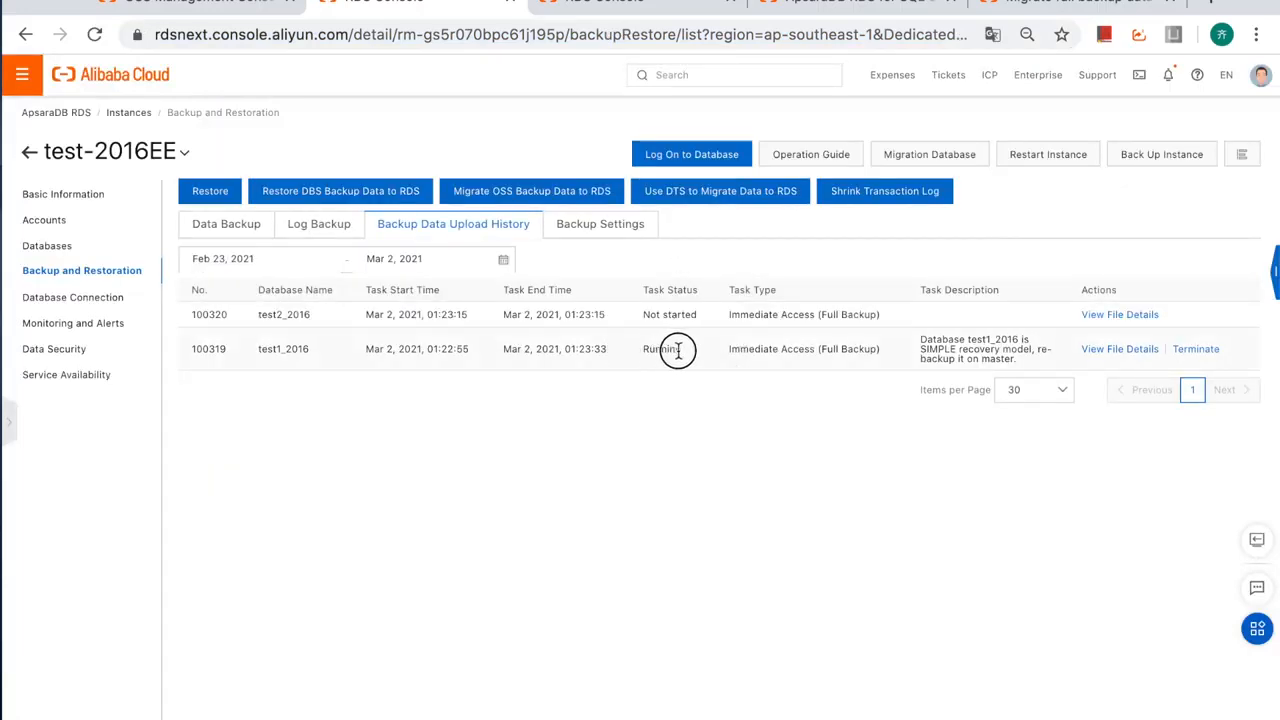
{"action": "left_click_drag", "start_coordinate": [196, 340], "coordinate": [282, 341]}
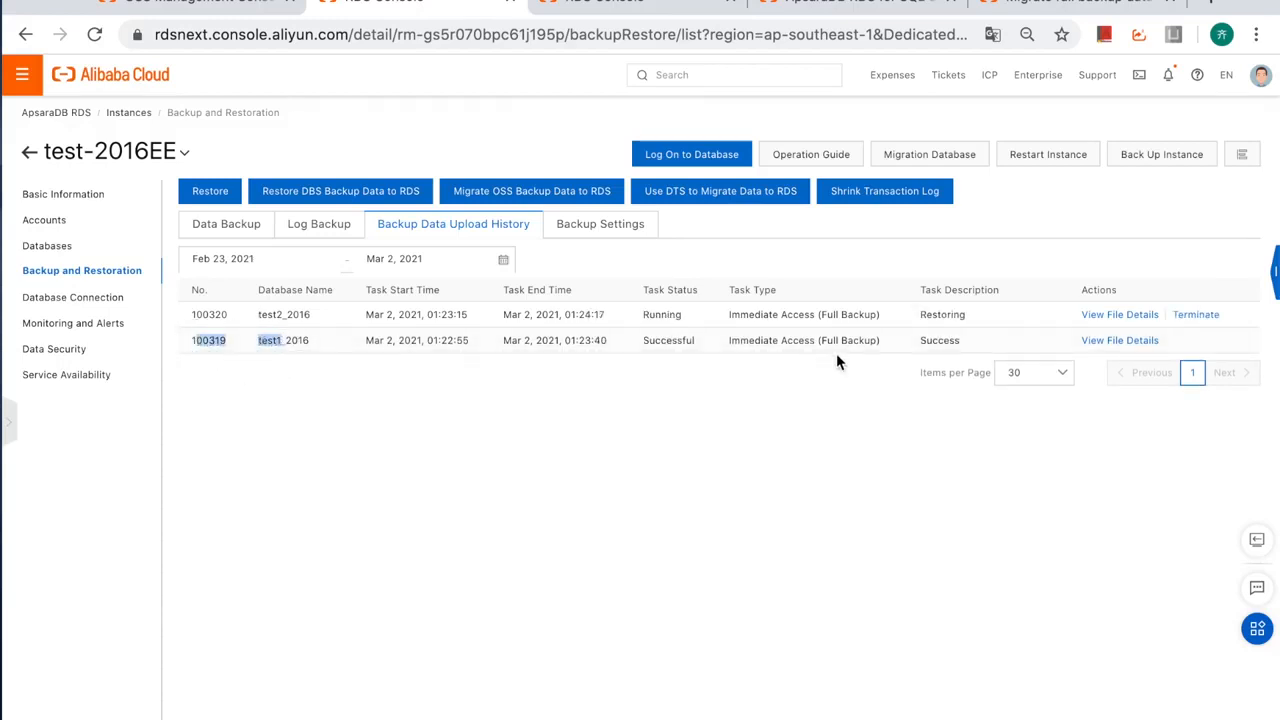
{"action": "double_click", "coordinate": [655, 316]}
{"action": "left_click", "coordinate": [620, 38]}
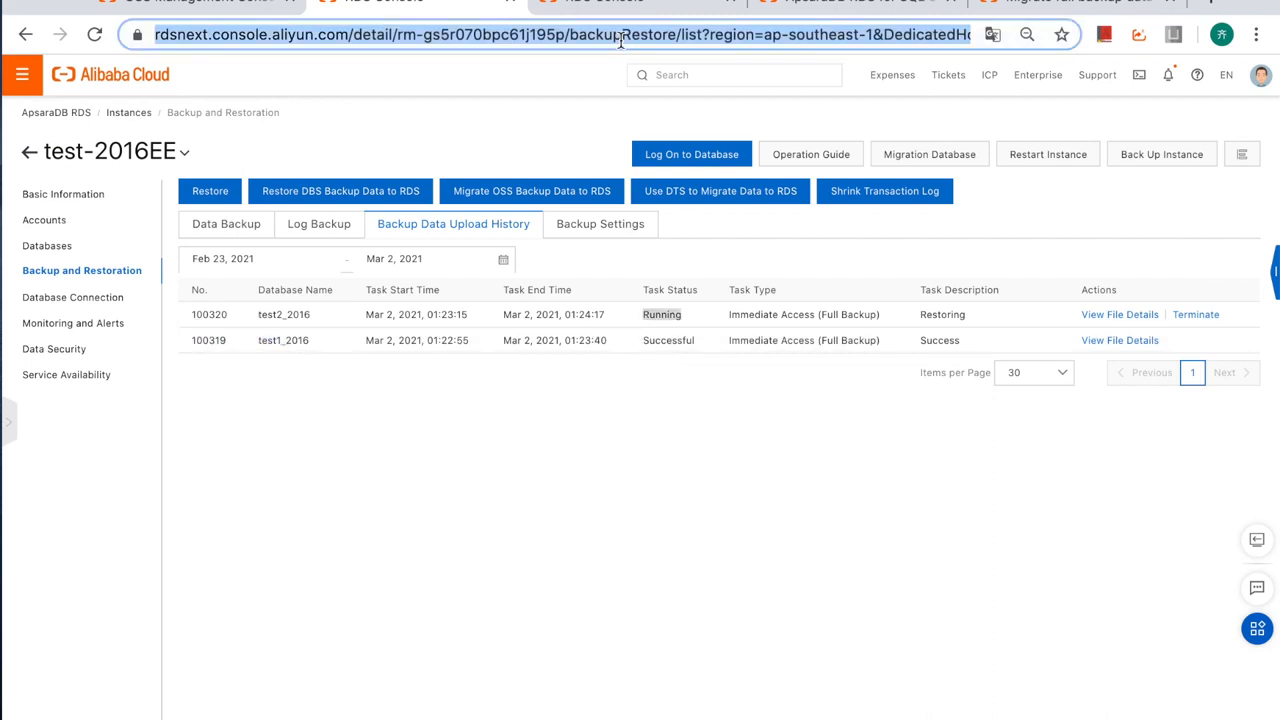
{"action": "key", "text": "Return"}
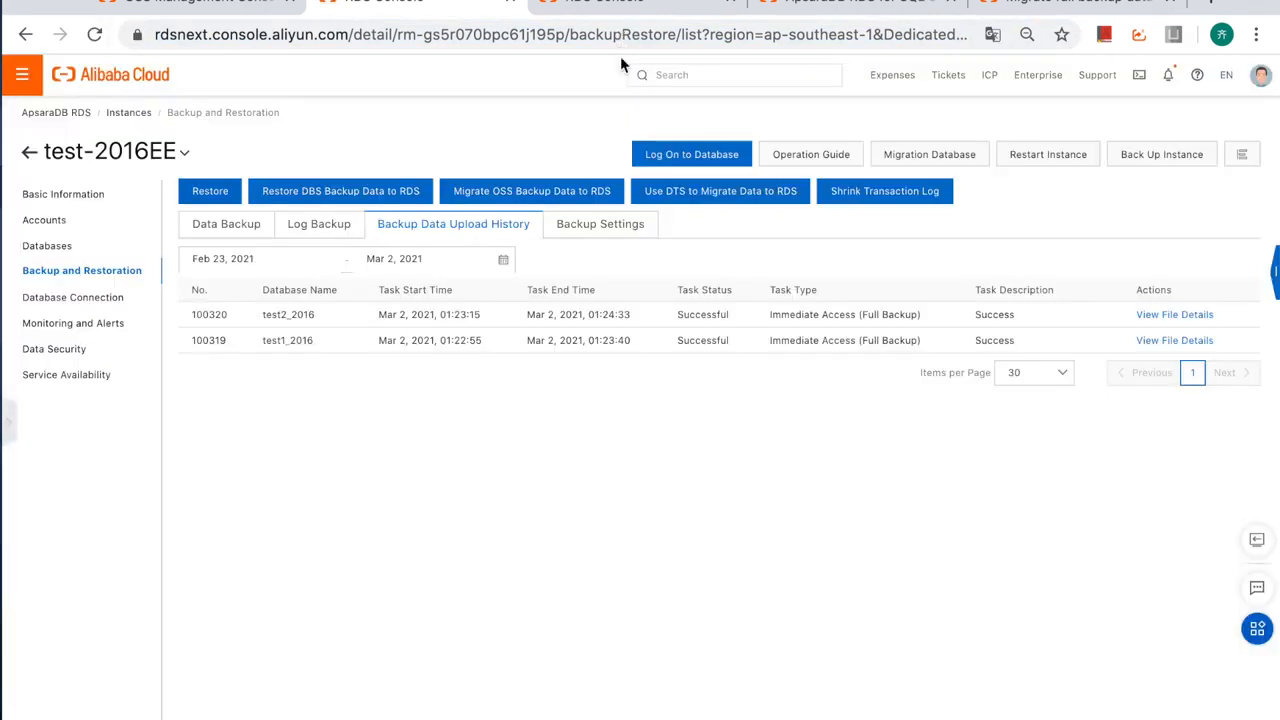
{"action": "left_click_drag", "start_coordinate": [669, 323], "coordinate": [720, 333]}
{"action": "left_click", "coordinate": [761, 357]}
- Check the database account of instance test-2016EE and open the DMS login for the instance
{"action": "left_click", "coordinate": [45, 220]}
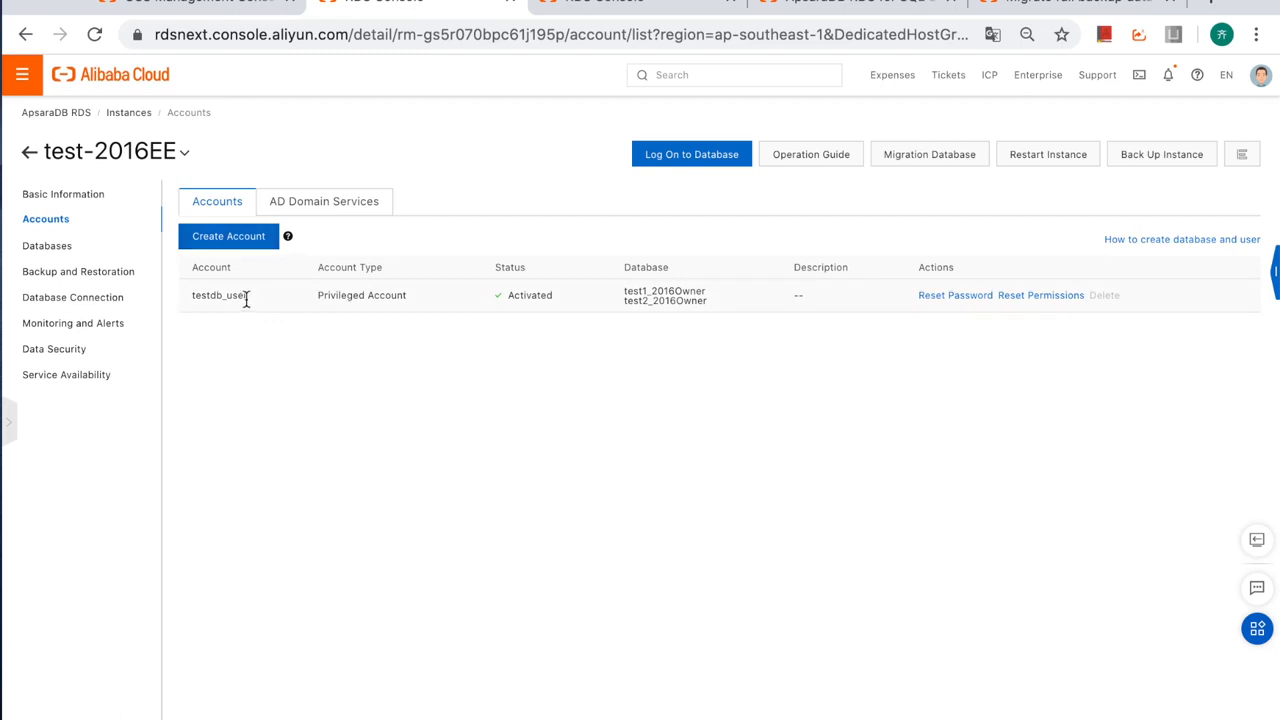
{"action": "left_click_drag", "start_coordinate": [250, 300], "coordinate": [171, 294]}
{"action": "left_click", "coordinate": [686, 157]}
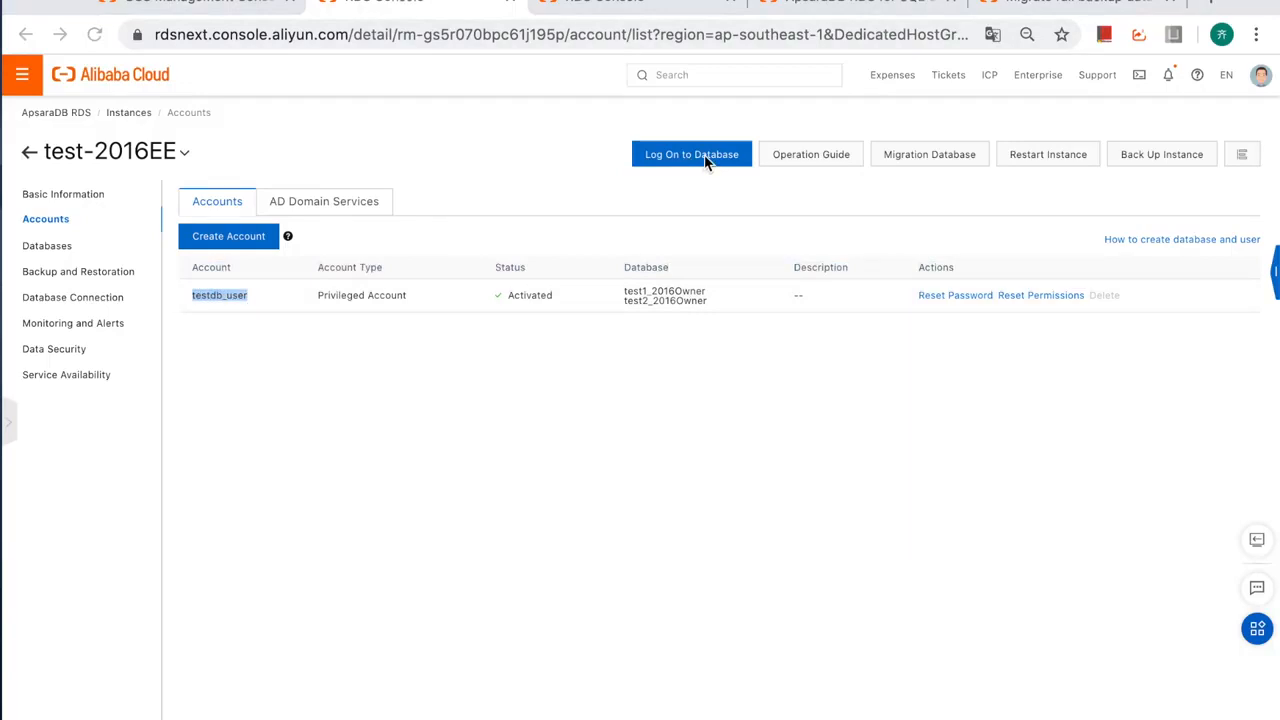
{"action": "left_click", "coordinate": [692, 157]}
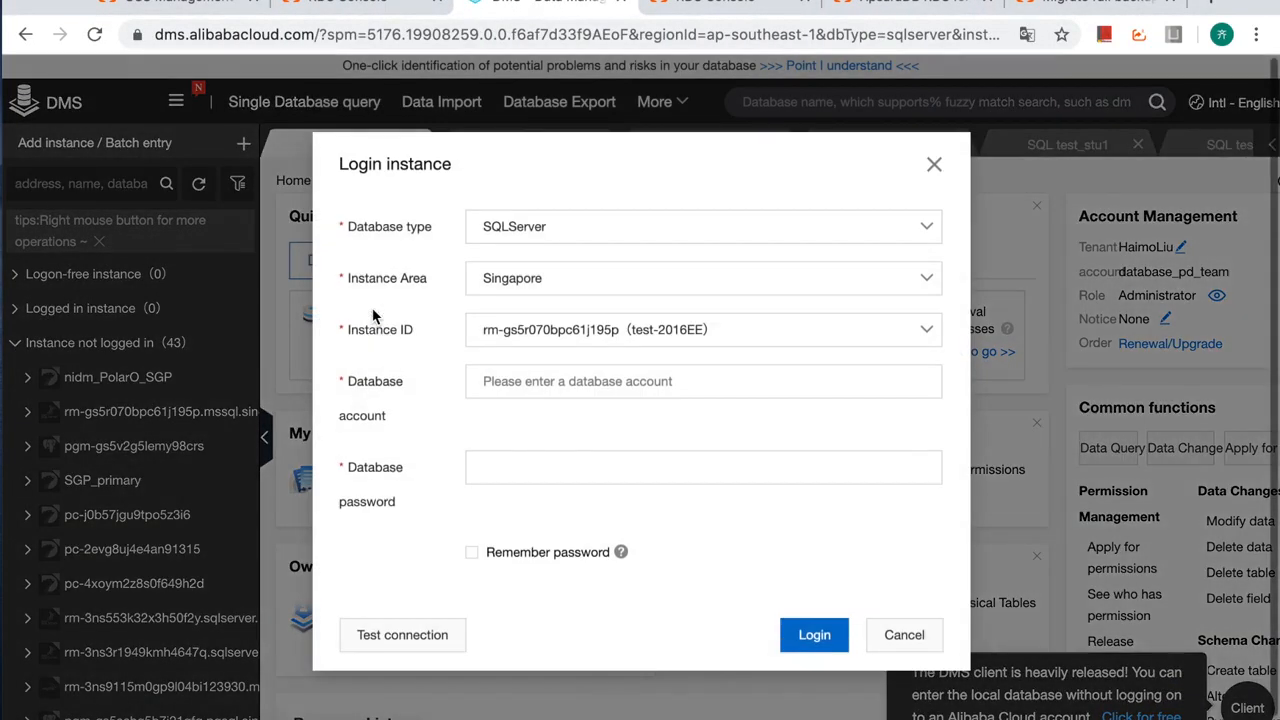
- Enter testdb_user as the database account, fill in the database password, and submit the instance login
{"action": "left_click", "coordinate": [534, 394]}
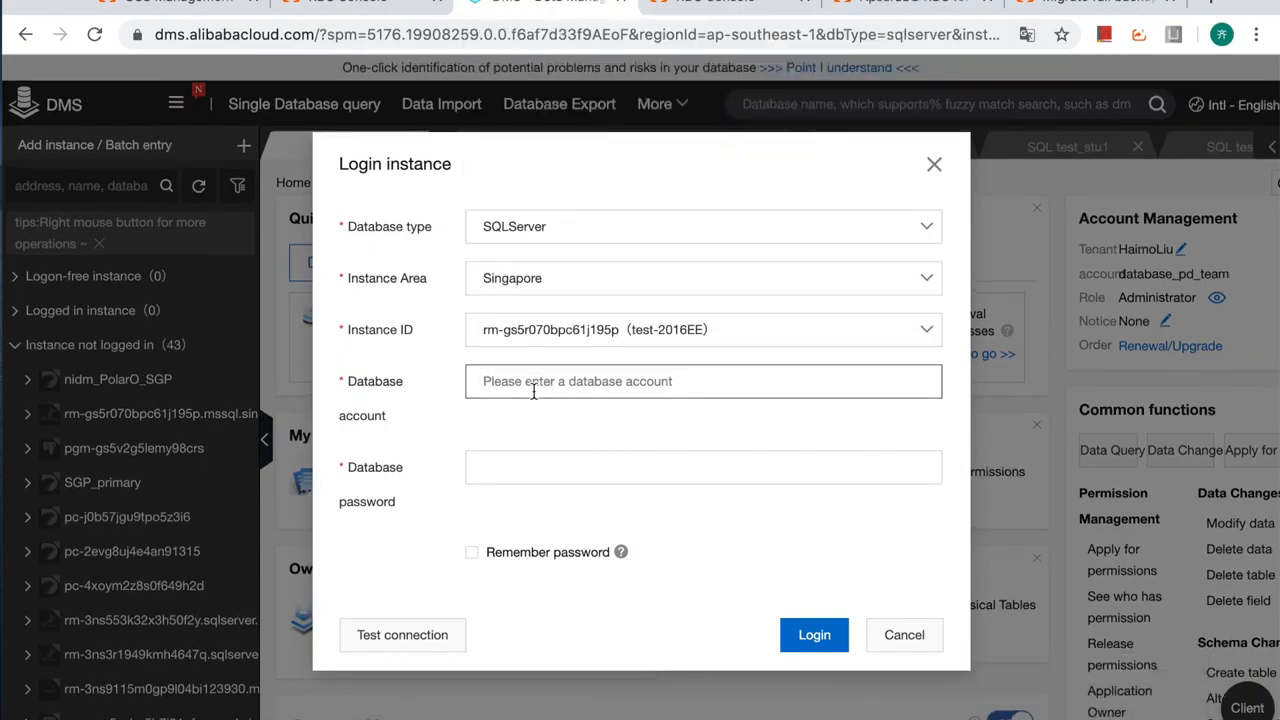
{"action": "type", "text": "testdb_user"}
{"action": "key", "text": "Tab"}
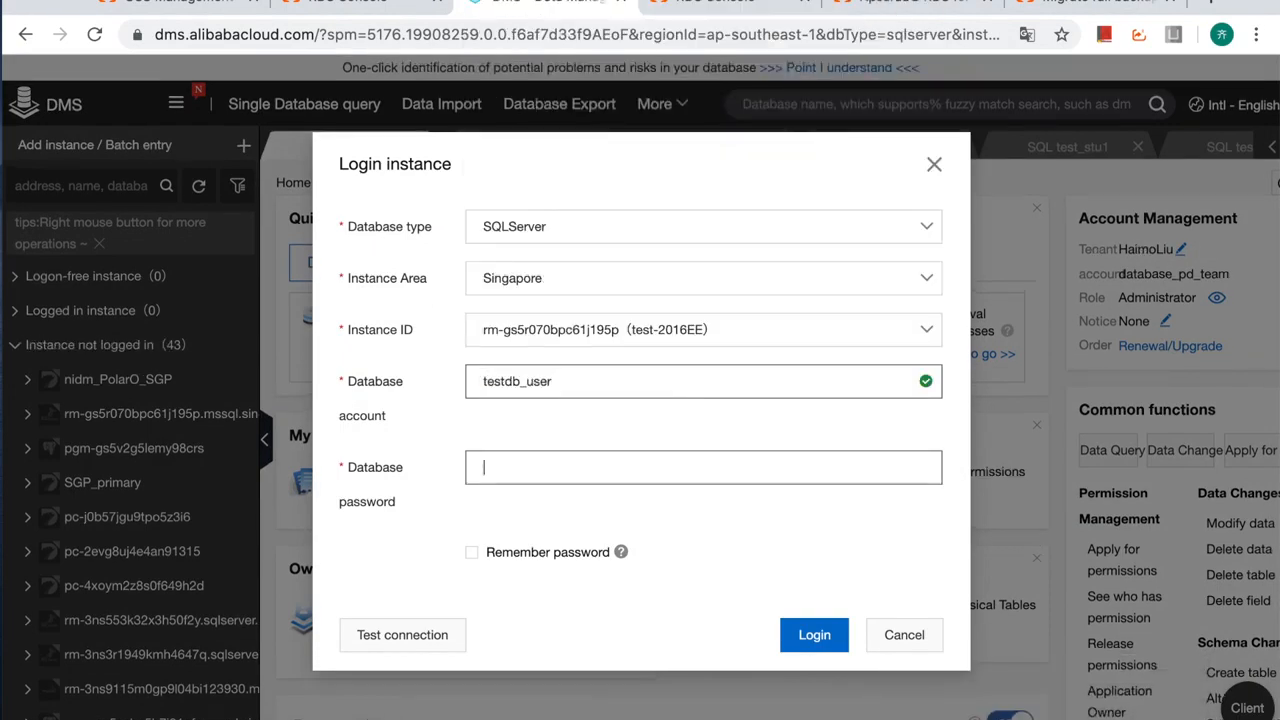
{"action": "type", "text": "•••••"}
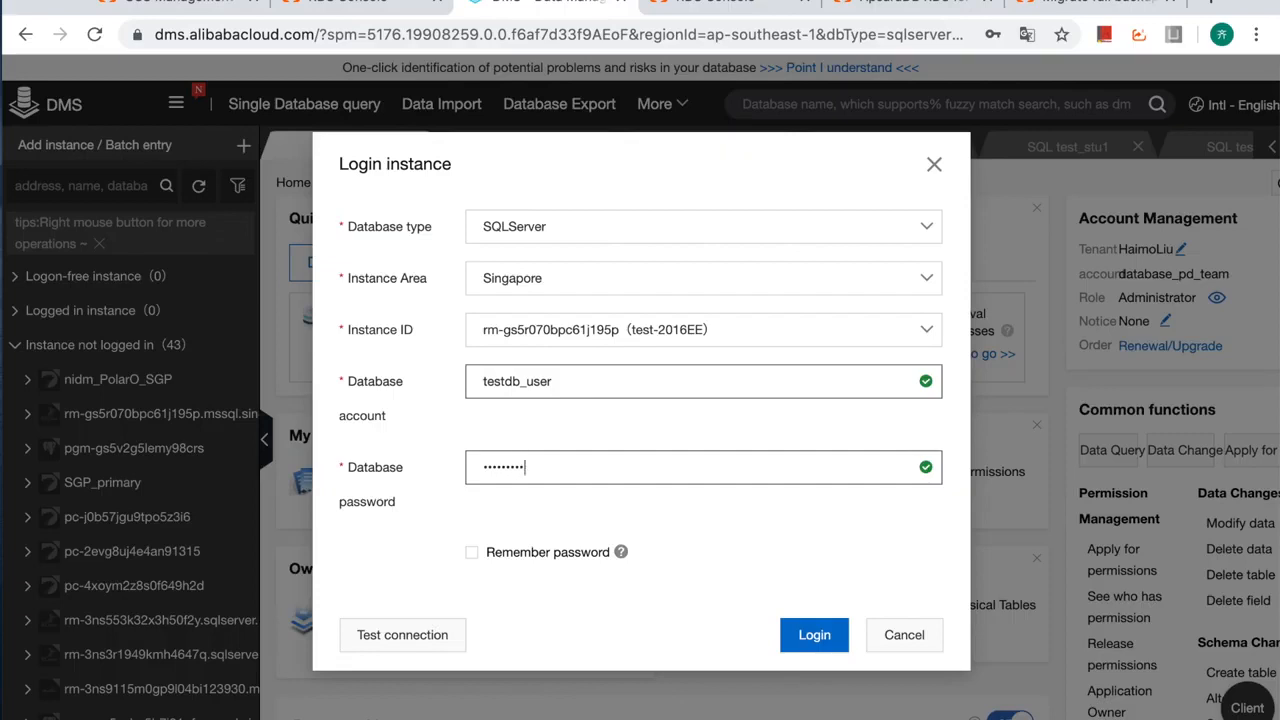
{"action": "left_click", "coordinate": [826, 643]}
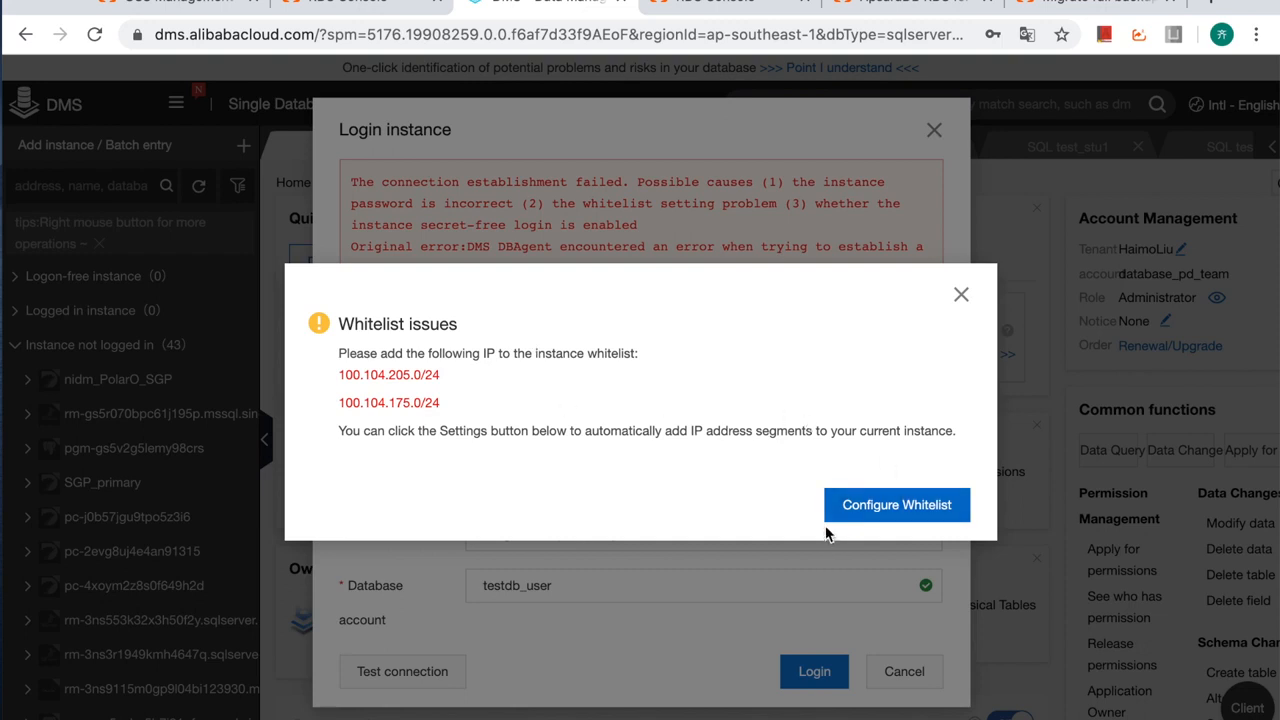
- Add the DMS IP segments to the instance whitelist, log in again, and dismiss the browser's offer to save the password
{"action": "left_click", "coordinate": [908, 508]}
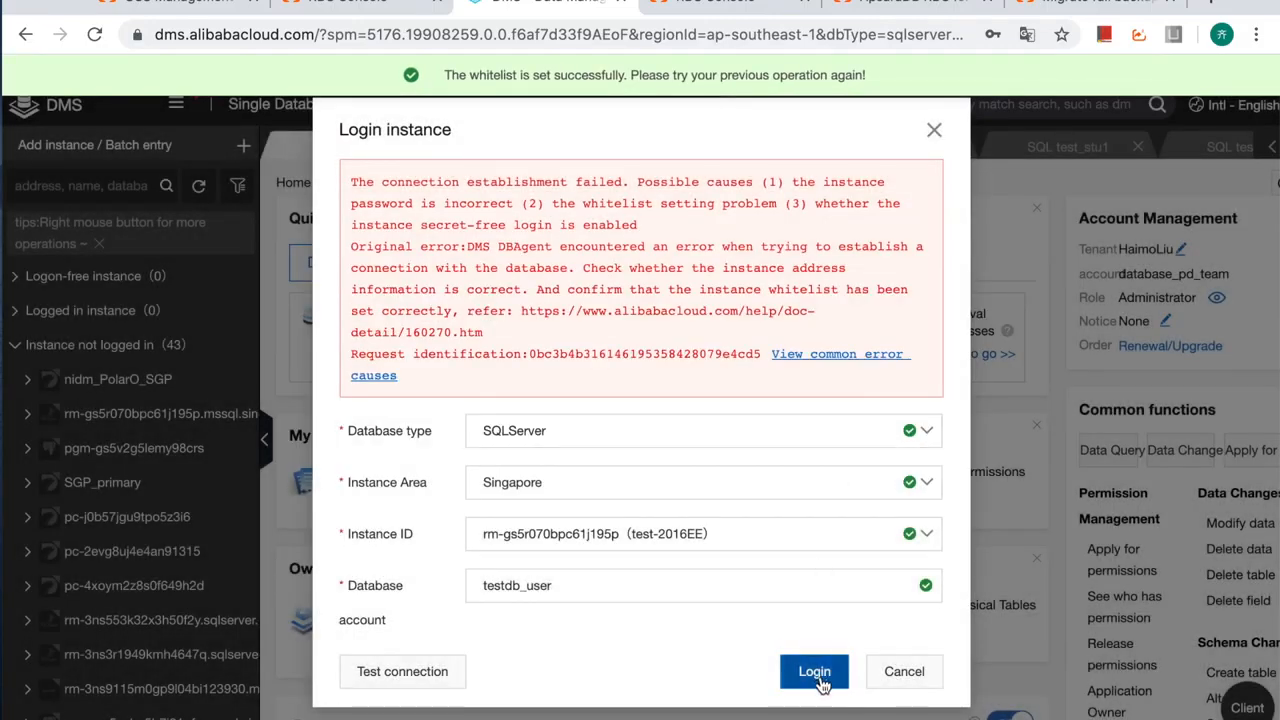
{"action": "left_click", "coordinate": [816, 674]}
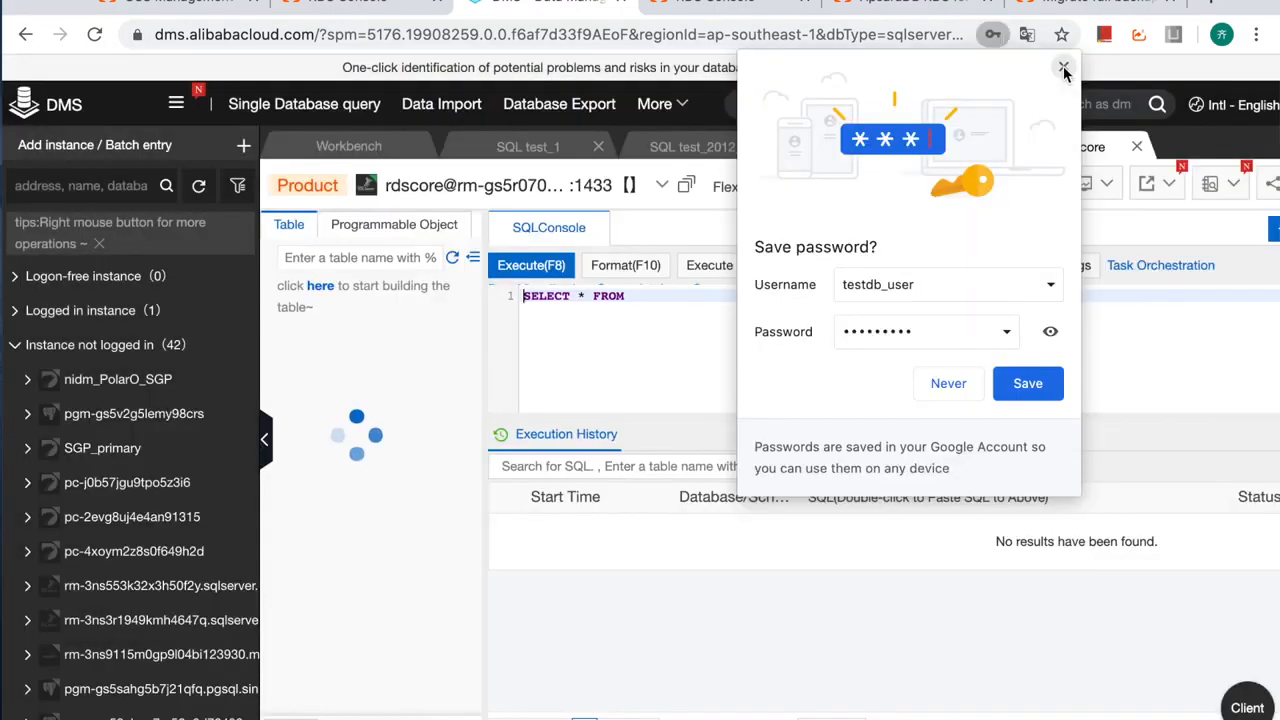
{"action": "left_click", "coordinate": [1063, 68]}
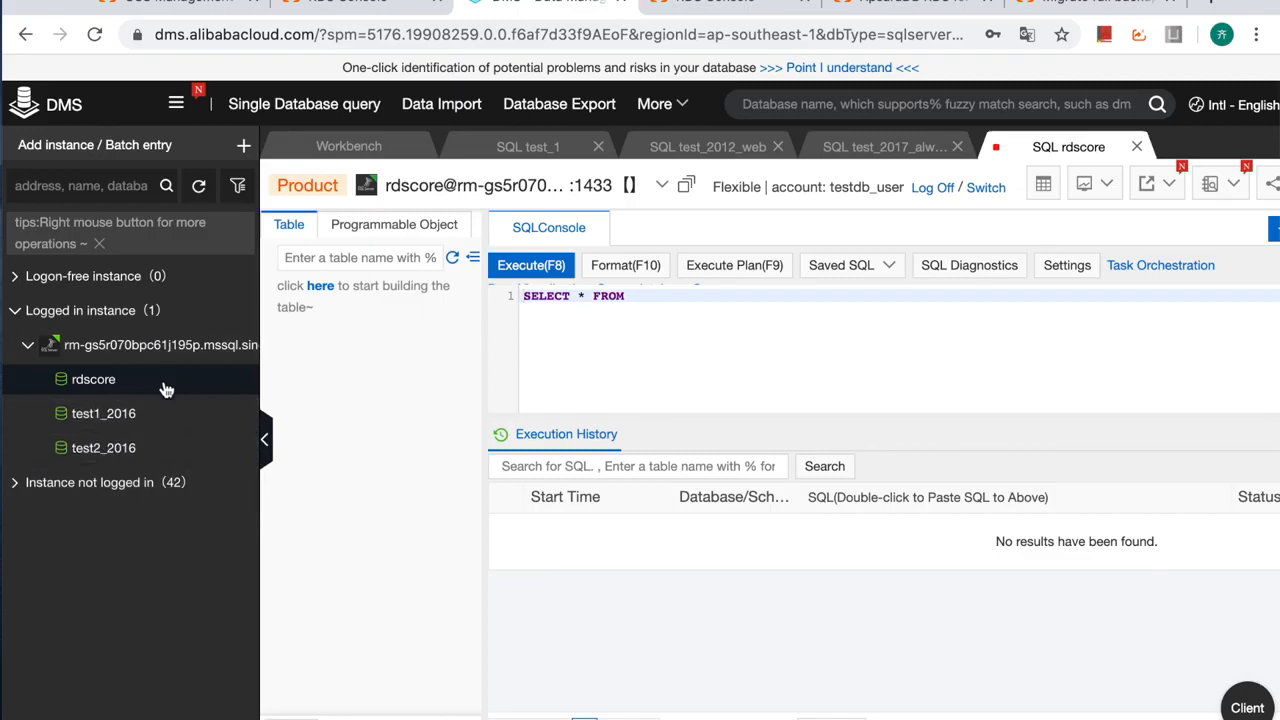
- Open a query console for test1_2016 and examine the columns of its dbo.stu table
{"action": "right_click", "coordinate": [110, 415]}
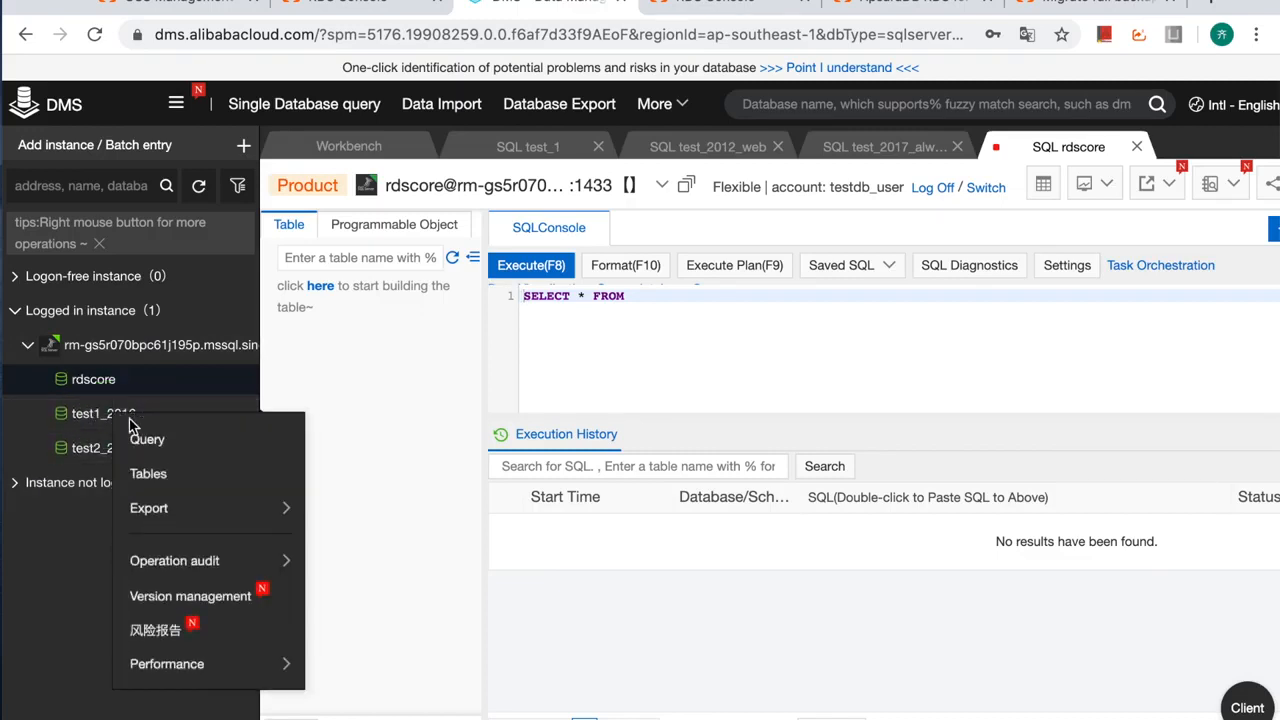
{"action": "left_click", "coordinate": [149, 441]}
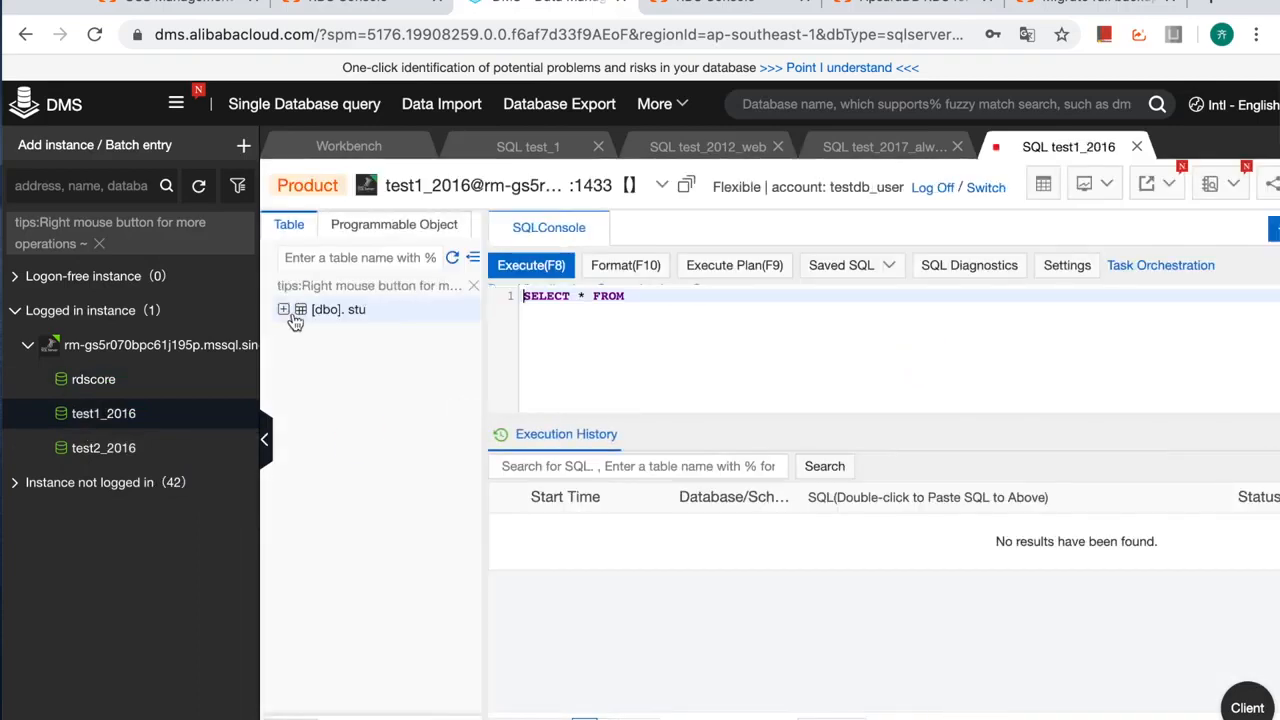
{"action": "left_click", "coordinate": [284, 311]}
{"action": "left_click", "coordinate": [357, 336]}
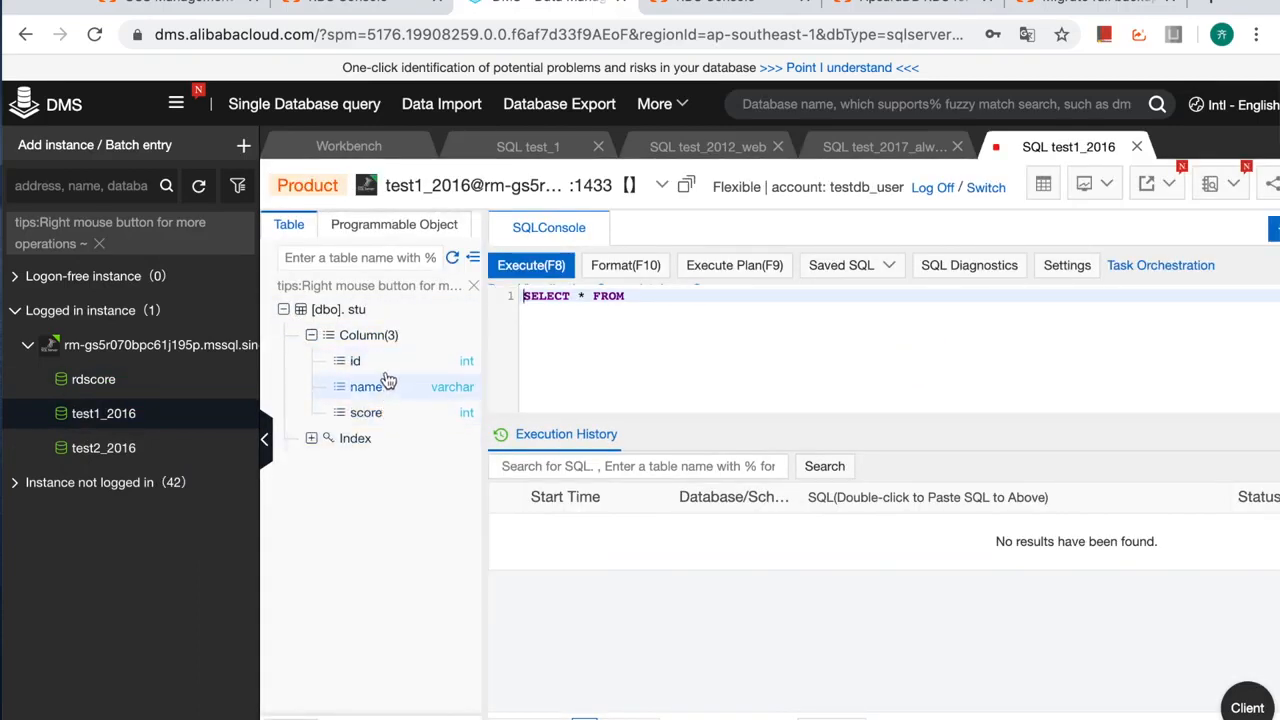
- Open a query console for test2_2016 and expand its dbo.stu2 table to examine the columns
{"action": "right_click", "coordinate": [66, 455]}
{"action": "left_click", "coordinate": [100, 473]}
{"action": "left_click", "coordinate": [285, 313]}
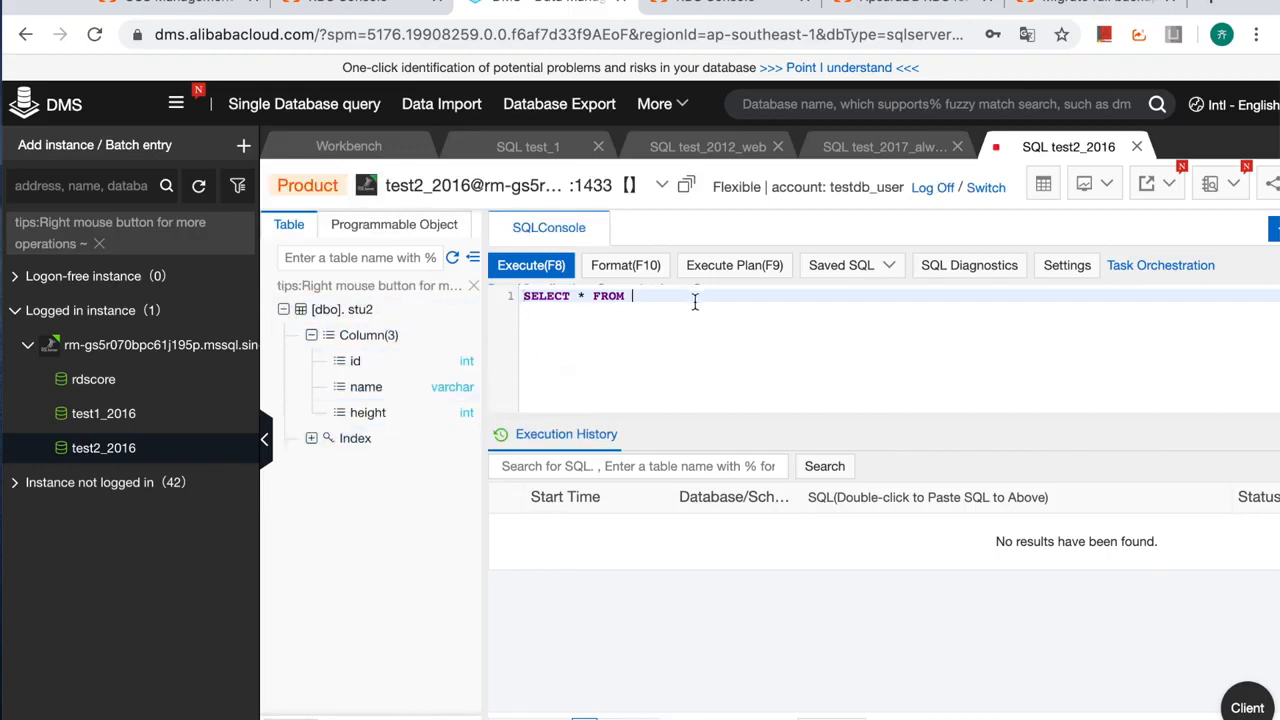
- Query all rows of stu2 in test2_2016, then run select count(*) from stu2; to count its records
{"action": "type", "text": "stu"}
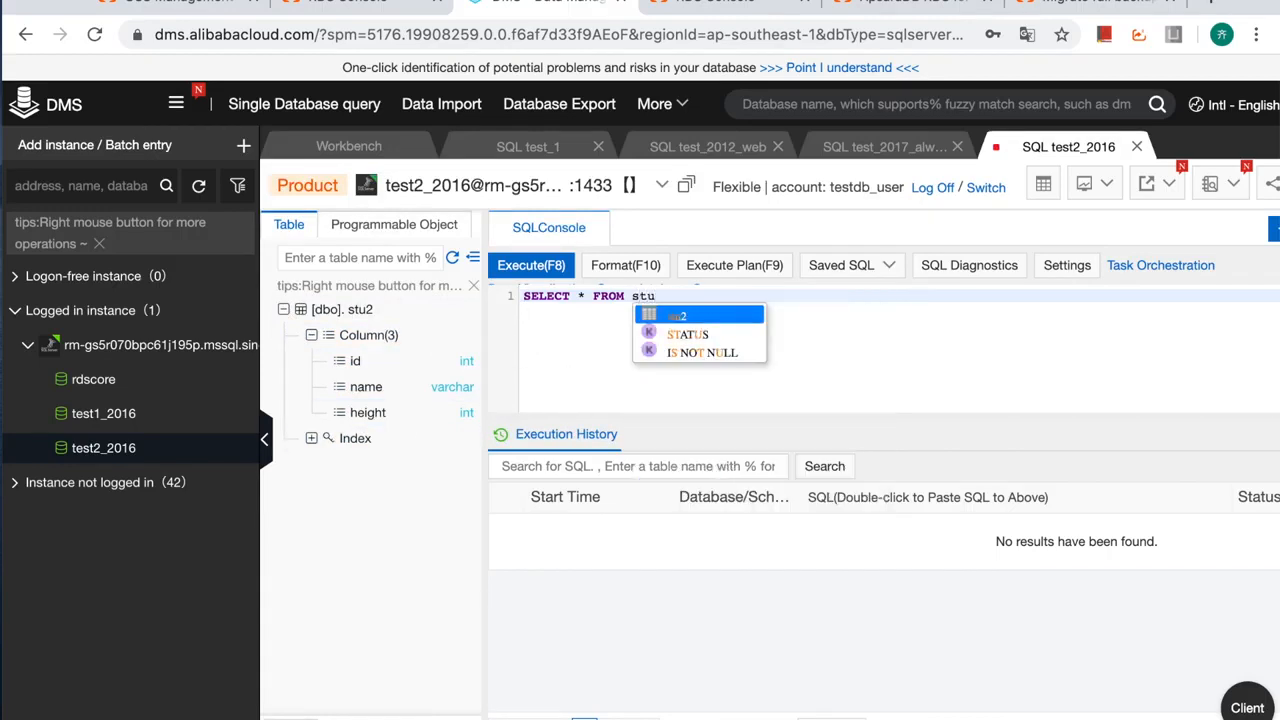
{"action": "key", "text": "Return"}
{"action": "type", "text": ";"}
{"action": "left_click_drag", "start_coordinate": [713, 297], "coordinate": [522, 296]}
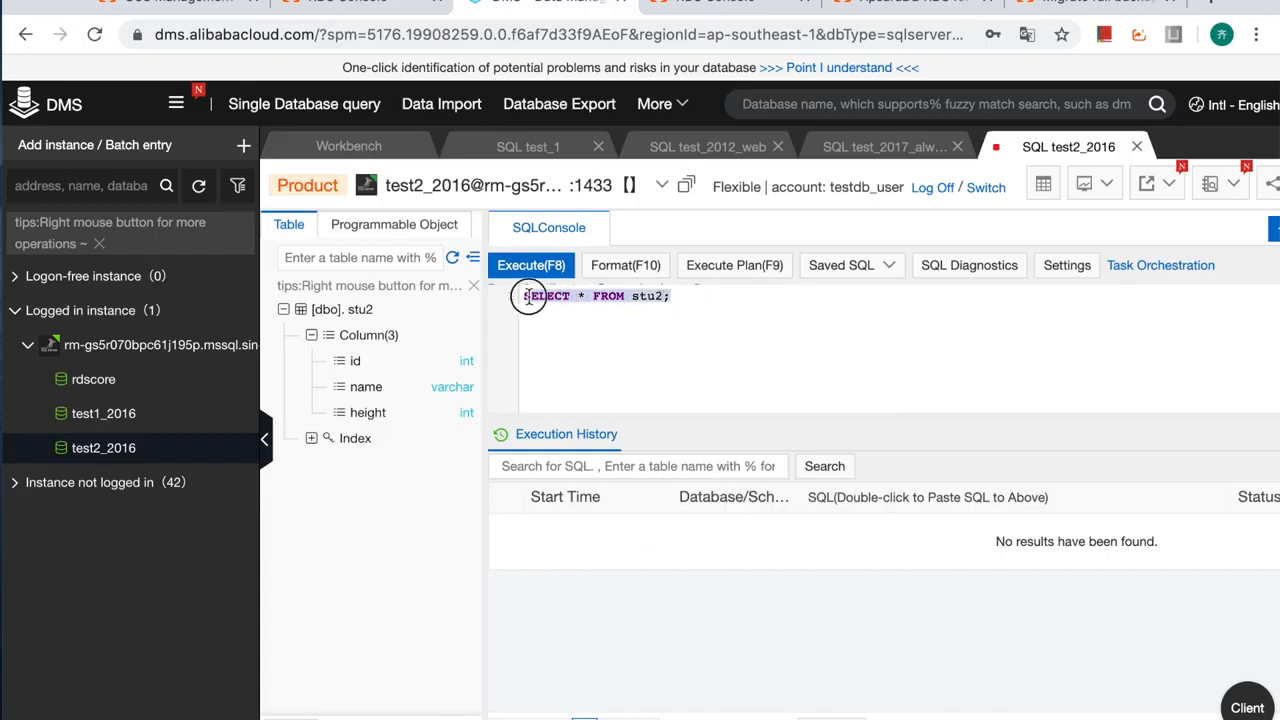
{"action": "left_click", "coordinate": [515, 266]}
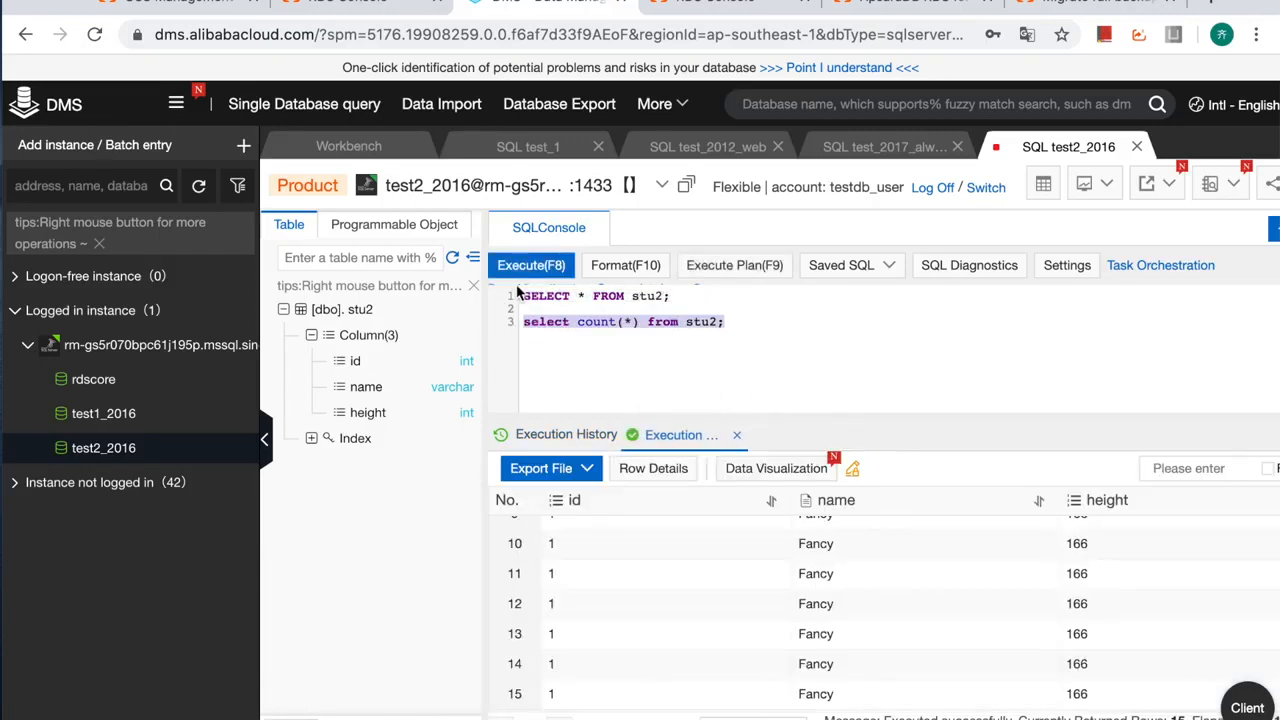
{"action": "left_click", "coordinate": [519, 265]}
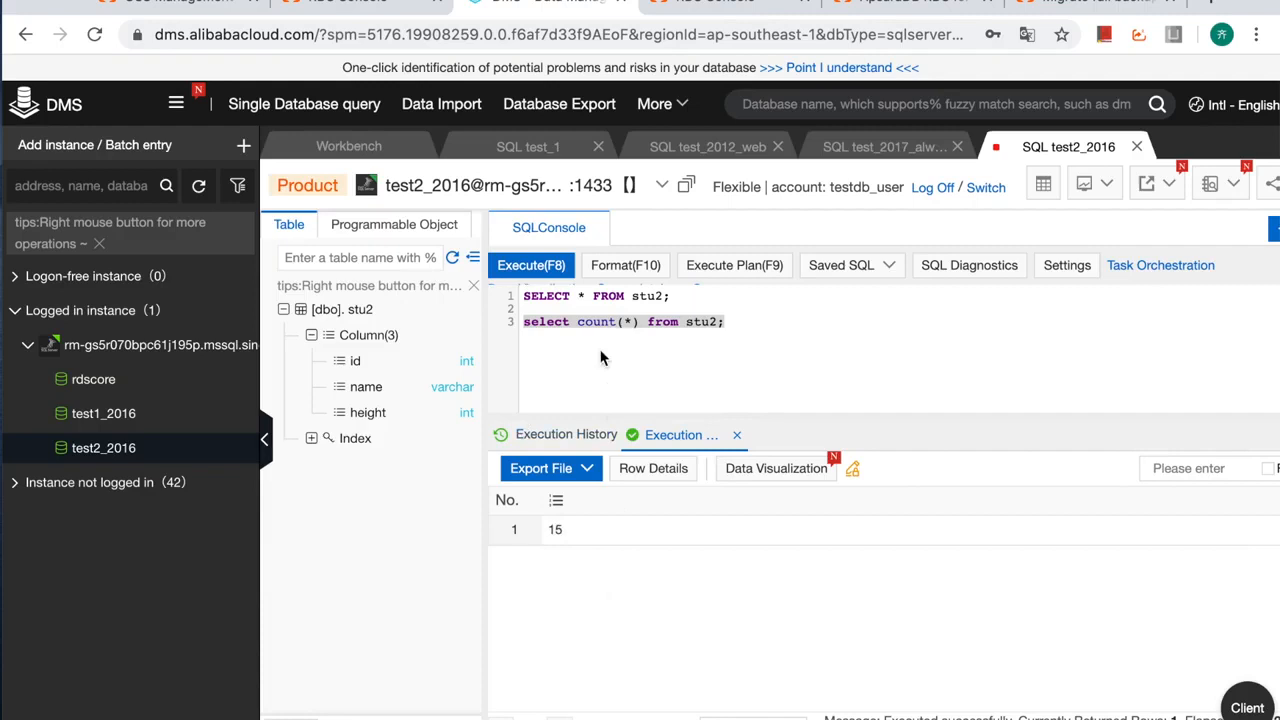
- Open a query console for test1_2016 and run SELECT * FROM stu; to list the table's rows
{"action": "right_click", "coordinate": [120, 418]}
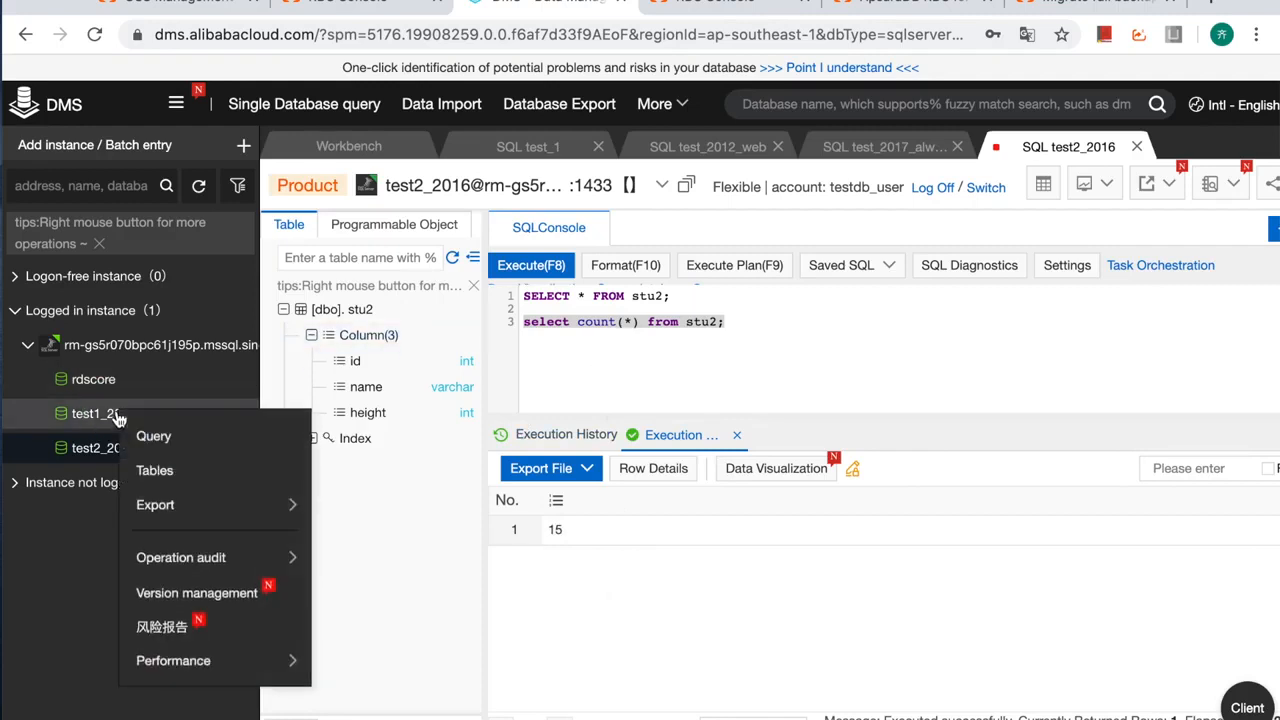
{"action": "left_click", "coordinate": [143, 433]}
{"action": "left_click", "coordinate": [618, 313]}
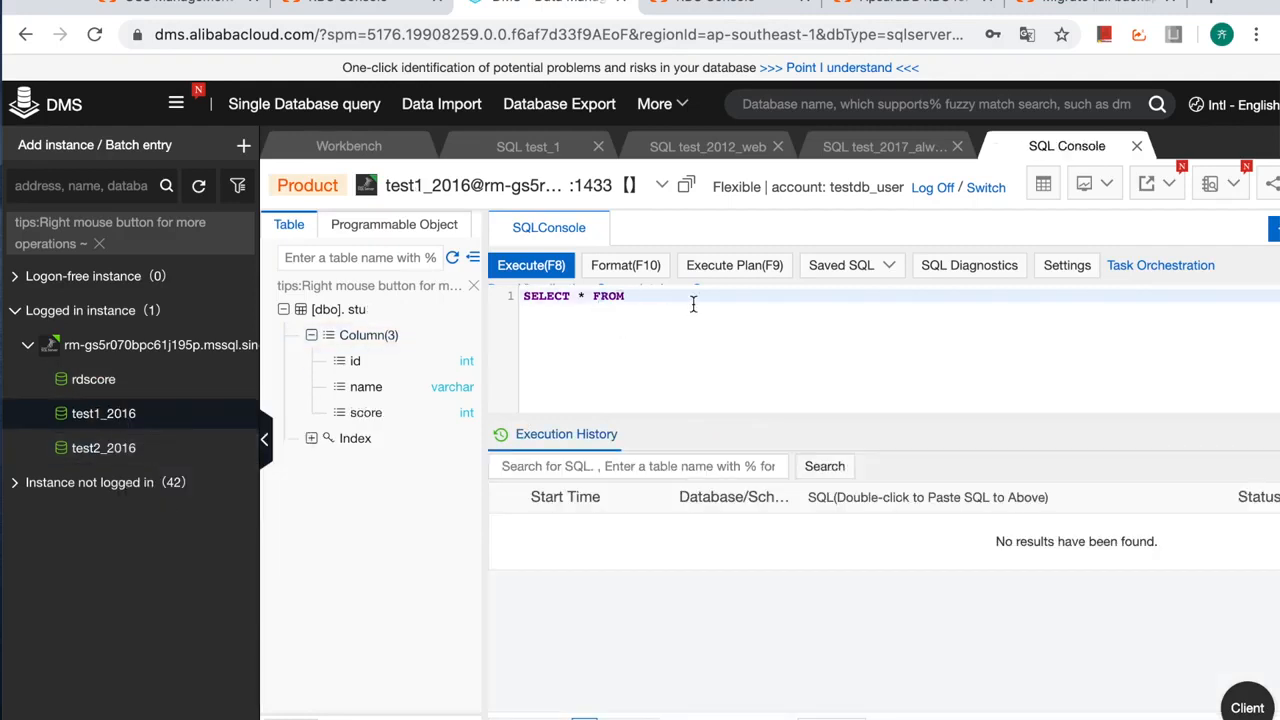
{"action": "type", "text": "st"}
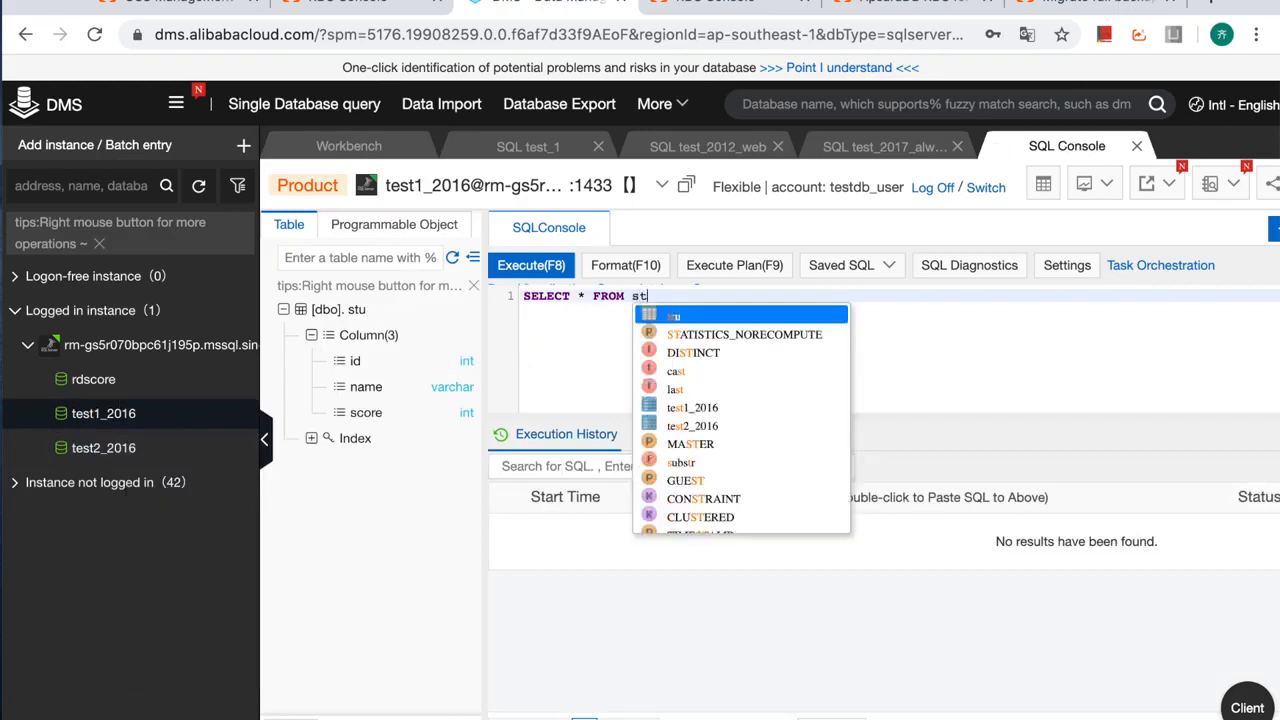
{"action": "type", "text": "u;"}
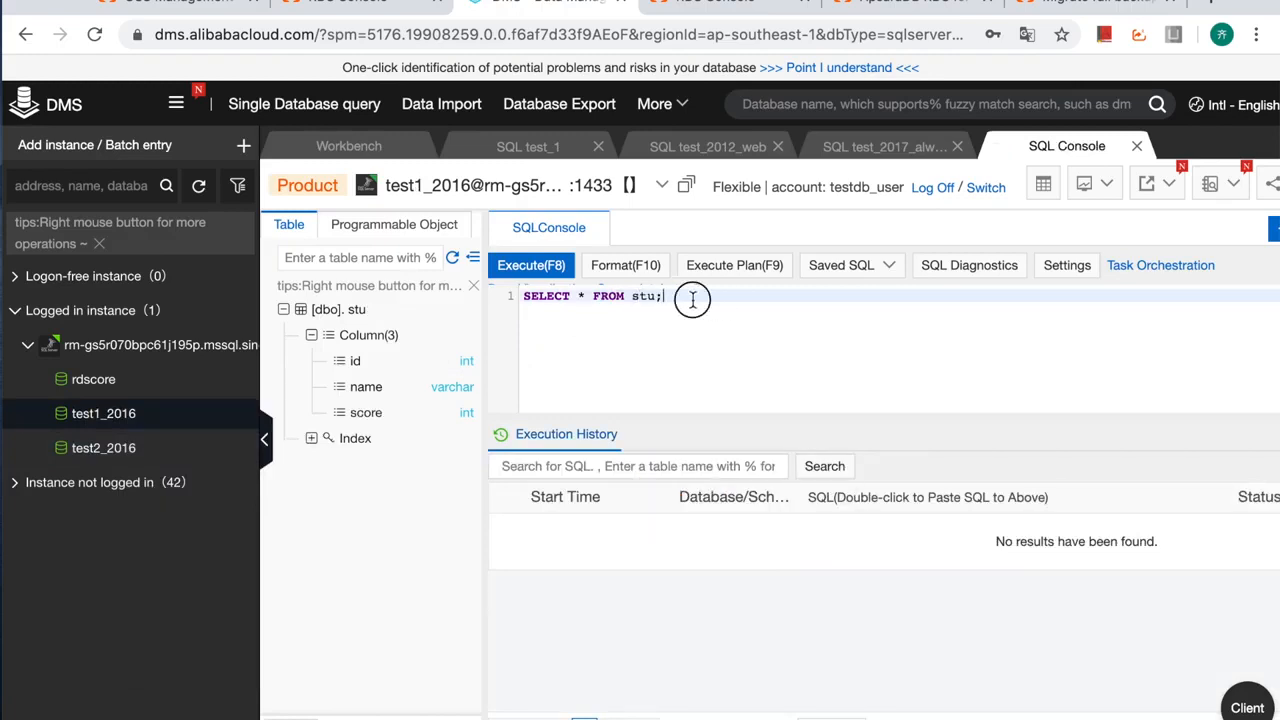
{"action": "left_click_drag", "start_coordinate": [680, 296], "coordinate": [512, 296]}
{"action": "left_click", "coordinate": [530, 265]}
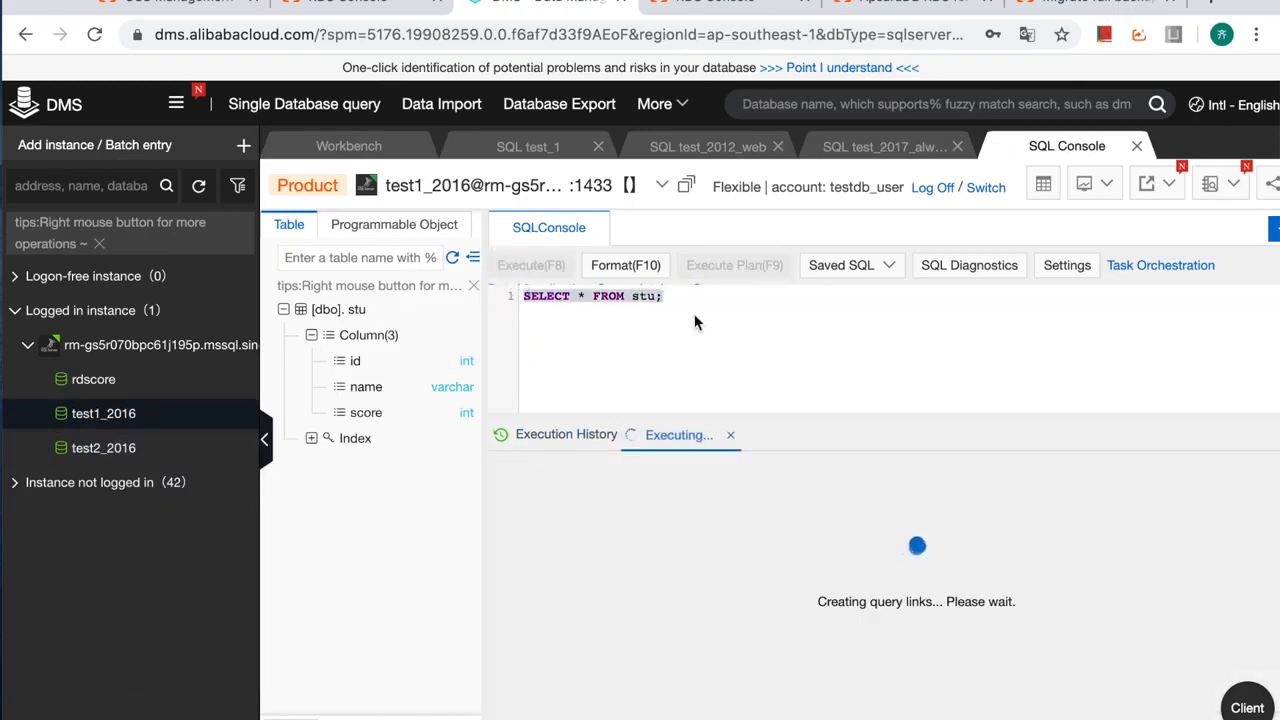
- Add the statement select count(*) from stu; below the first query for test1_2016 and execute only that statement
{"action": "left_click", "coordinate": [694, 320]}
{"action": "key", "text": "Return"}
{"action": "key", "text": "Return"}
{"action": "type", "text": "select count(*) from stu;"}
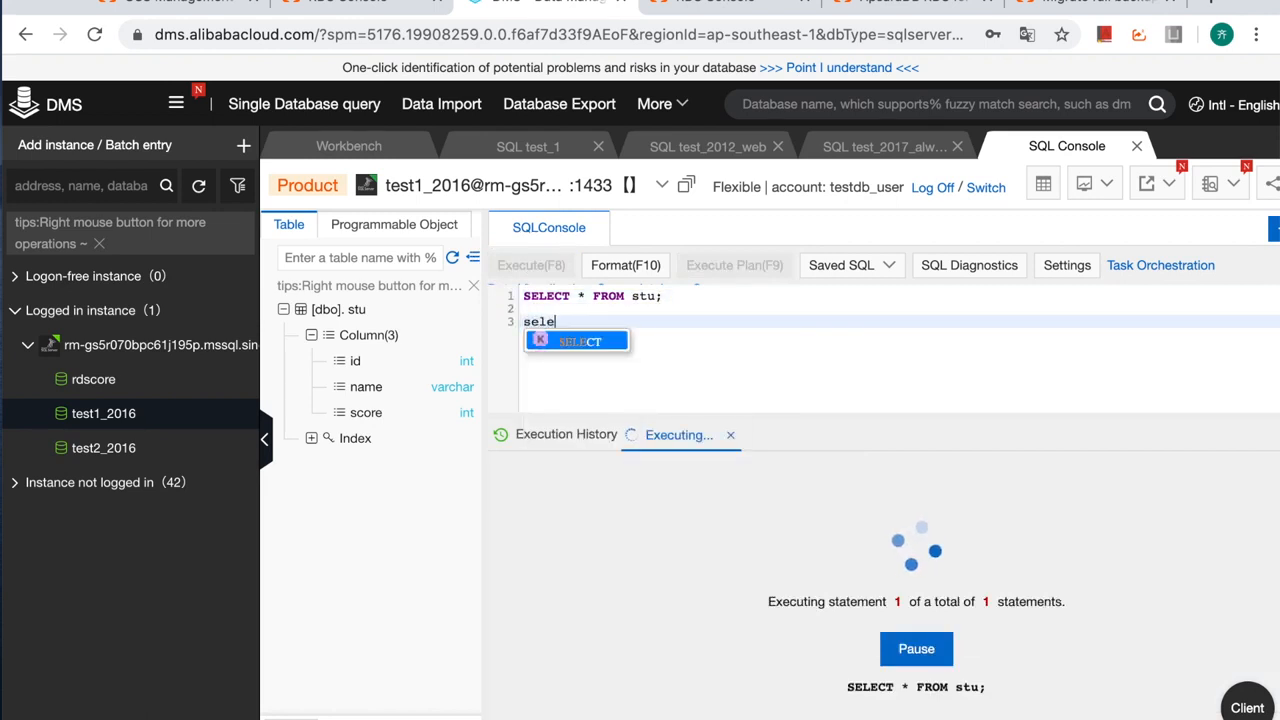
{"action": "left_click_drag", "start_coordinate": [716, 321], "coordinate": [522, 321]}
{"action": "left_click", "coordinate": [530, 268]}
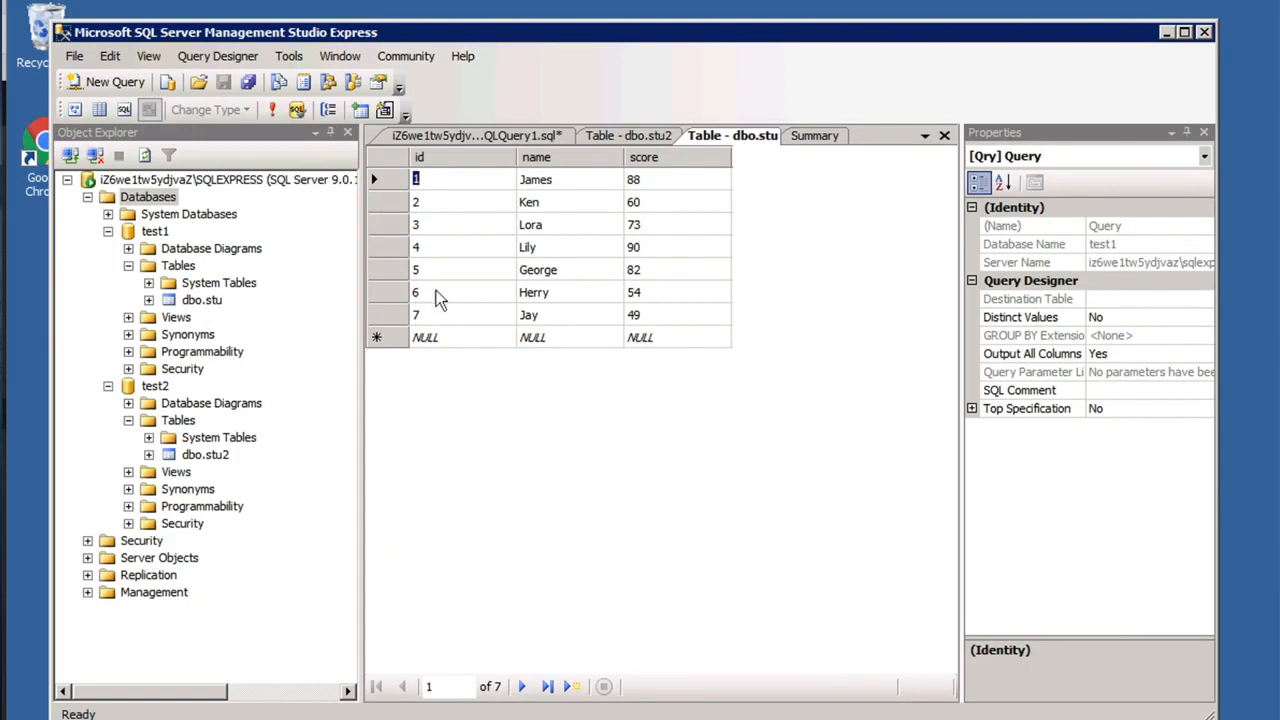
- Switch to SQL Server Management Studio, view the source dbo.stu2 table, and run select count(*) from stu2; on test2
{"action": "left_click", "coordinate": [626, 140]}
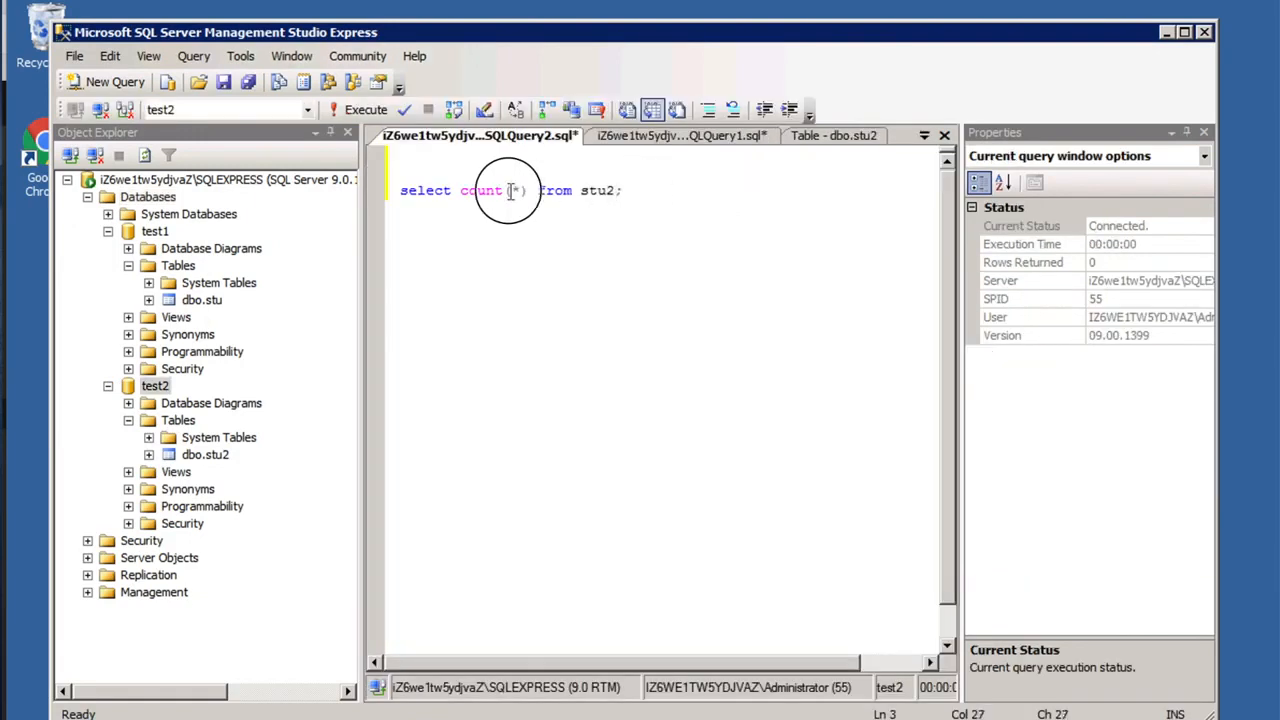
{"action": "left_click_drag", "start_coordinate": [624, 190], "coordinate": [386, 190]}
{"action": "left_click", "coordinate": [352, 106]}
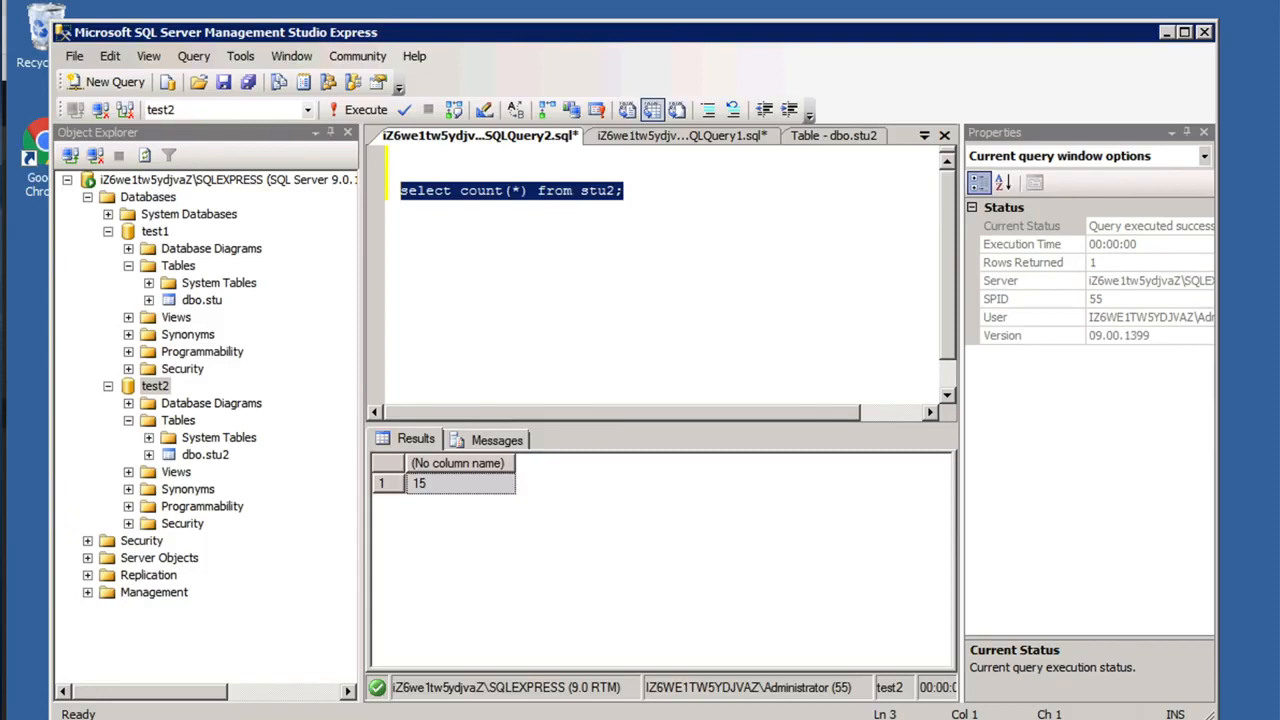
- Switch to the backup script in the code editor and examine the comments and values for backup type, backup folder and run mode
{"action": "key", "text": "super+Tab"}
{"action": "left_click", "coordinate": [693, 440]}
{"action": "scroll", "coordinate": [693, 440], "scroll_direction": "right", "scroll_amount": 4}
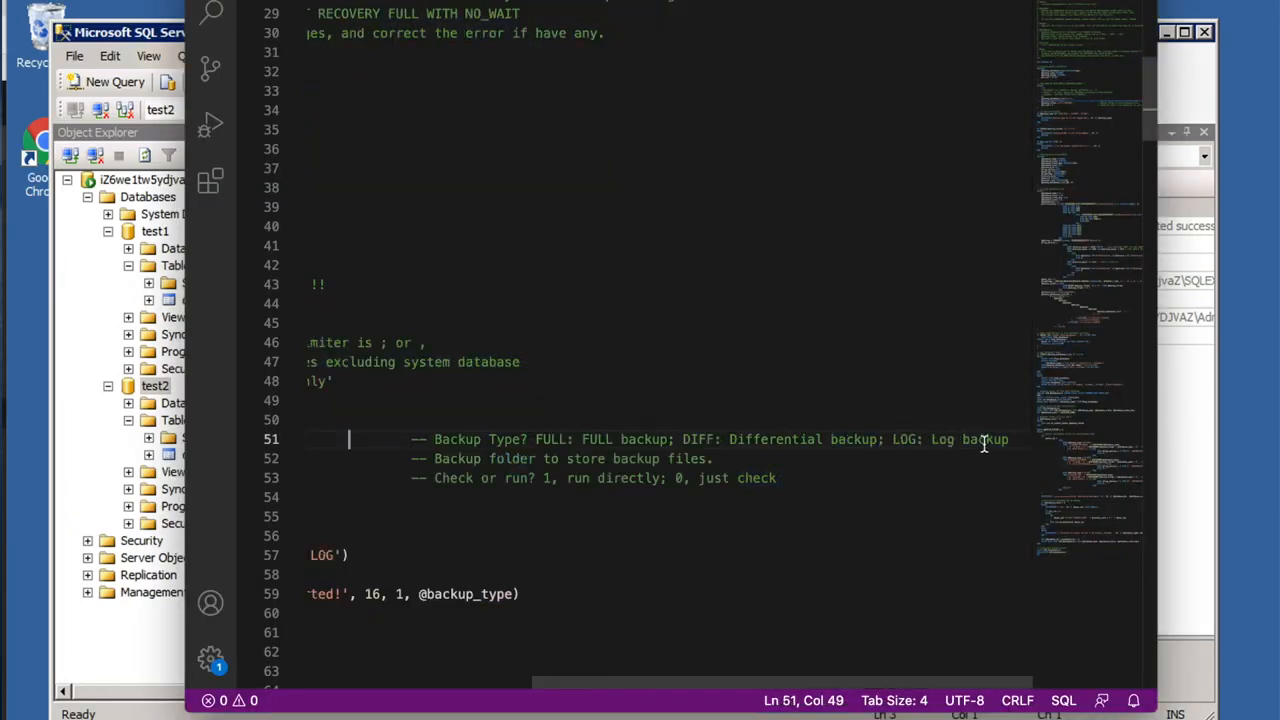
{"action": "left_click_drag", "start_coordinate": [729, 439], "coordinate": [866, 446]}
{"action": "key", "text": "Down"}
{"action": "key", "text": "Down"}
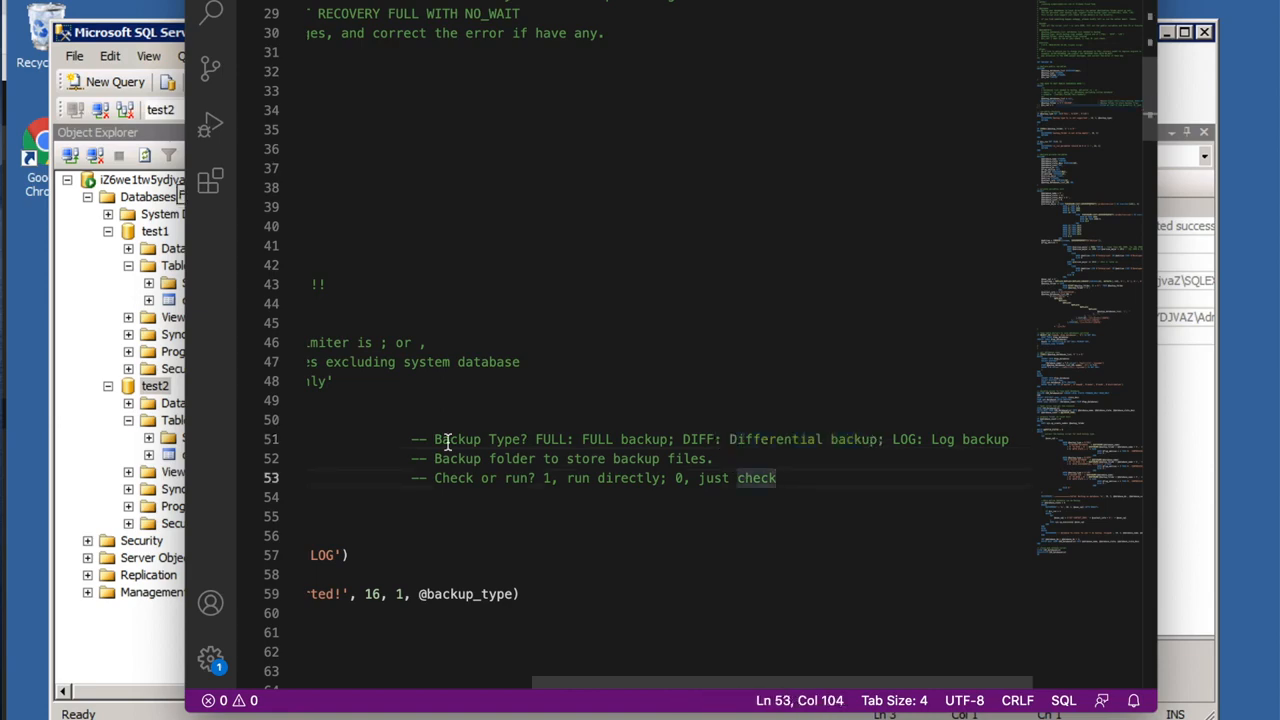
{"action": "key", "text": "super+Tab"}
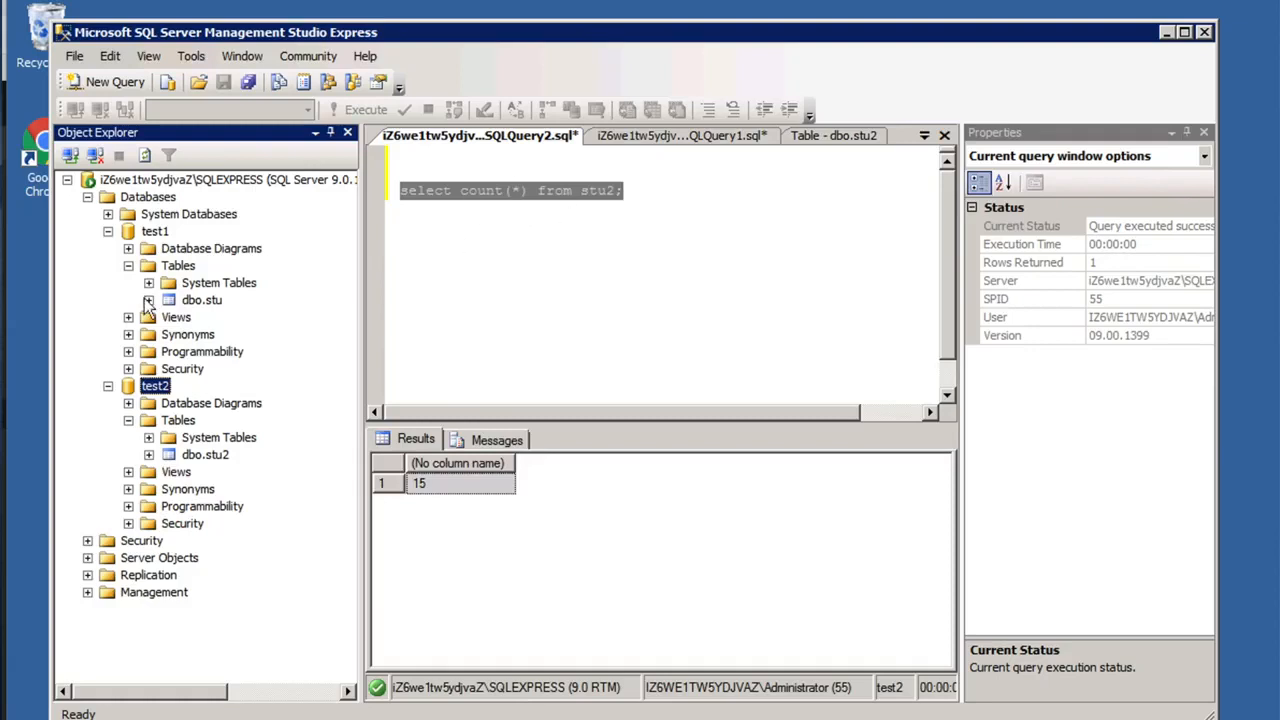
{"action": "key", "text": "super+Tab"}
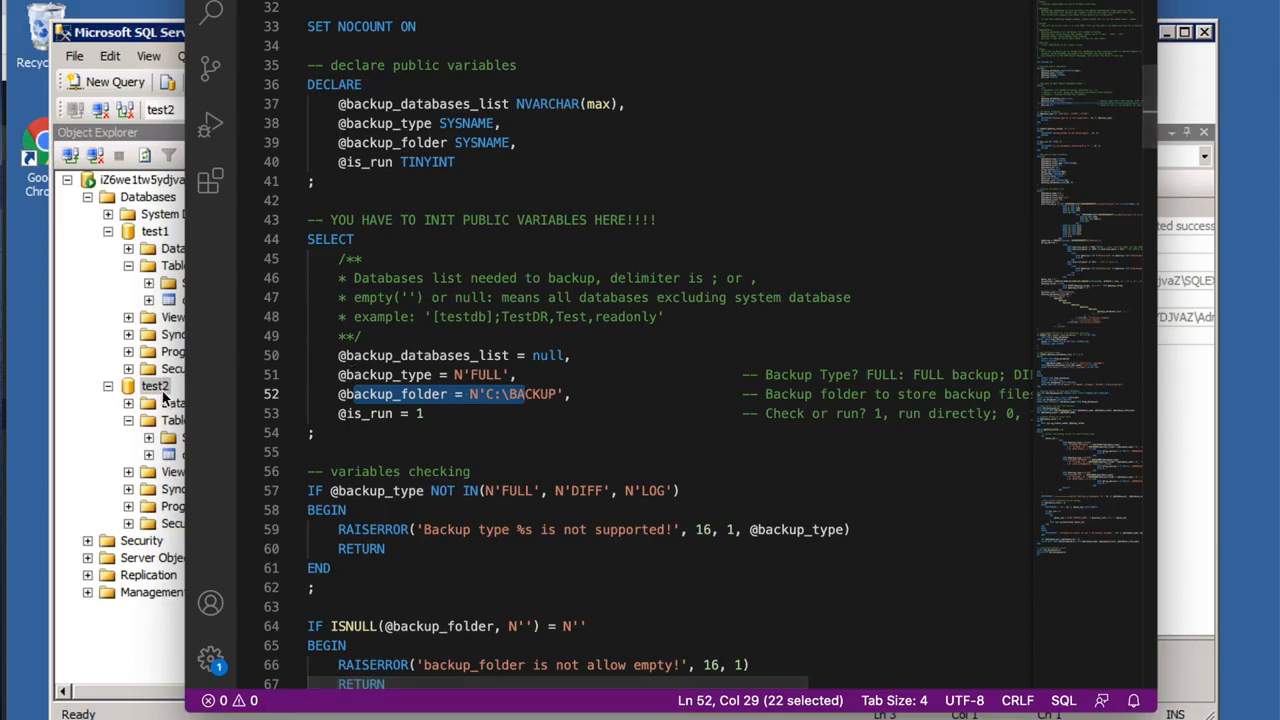
- Switch to the RDS console, examine the backup data upload history of test-2016EE, and briefly view the OSS backup migration option
{"action": "key", "text": "super+Tab"}
{"action": "left_click", "coordinate": [77, 281]}
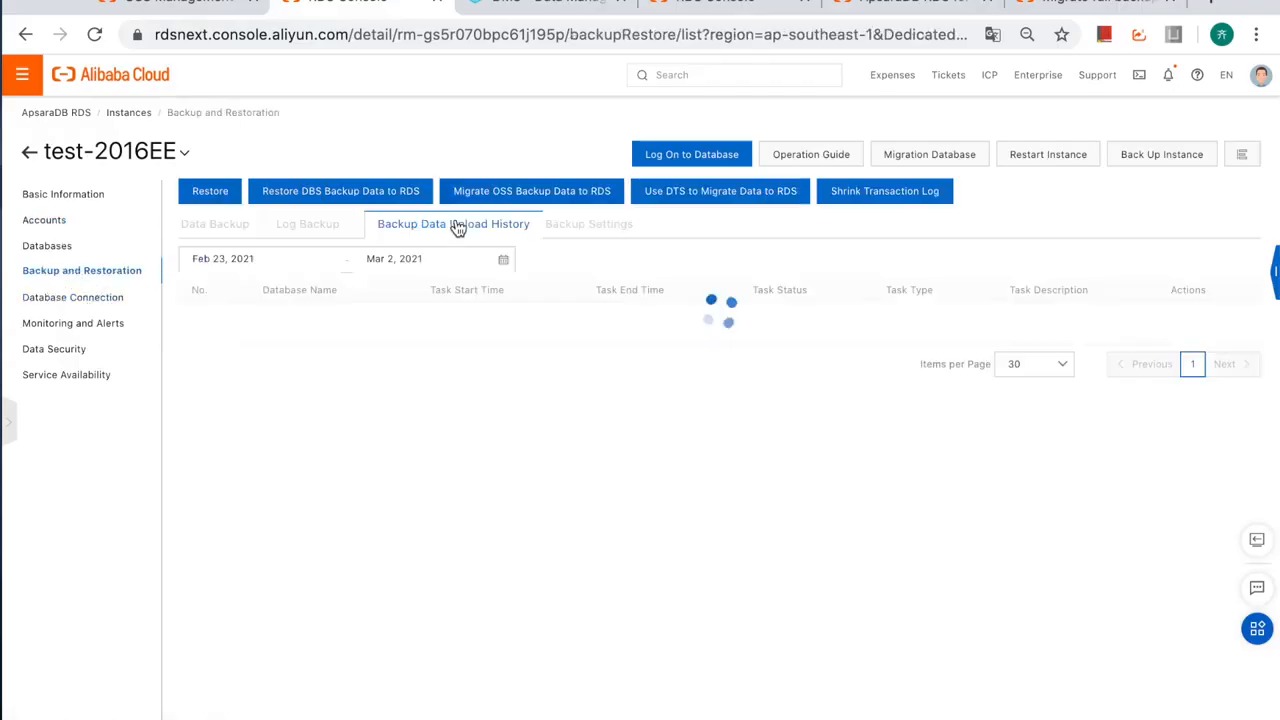
{"action": "left_click", "coordinate": [523, 192]}
{"action": "left_click", "coordinate": [956, 131]}
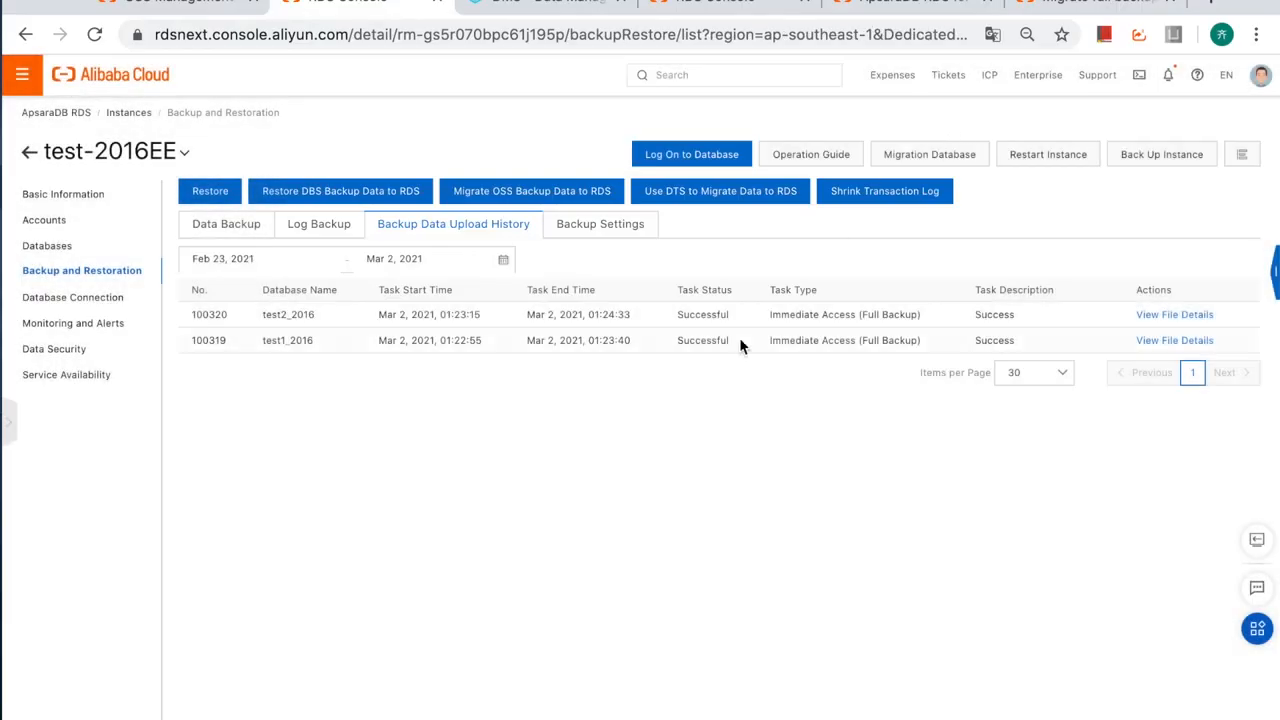